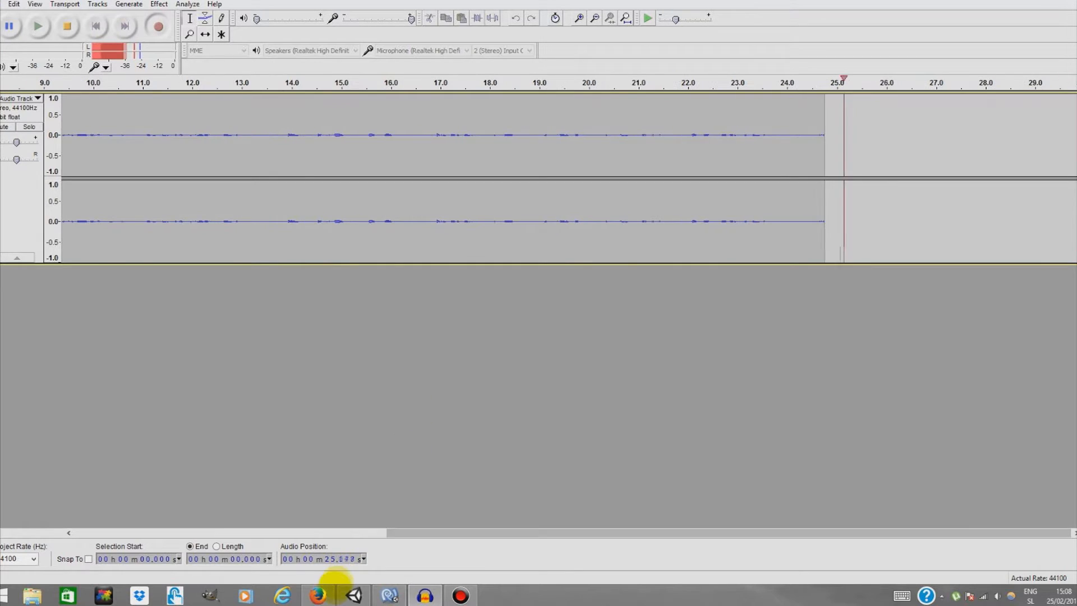
Switch to the browser and scroll through the Unity Manual page on making an agent patrol between a set of points
left_click(318, 595)
scroll(488, 339, "up", 1)
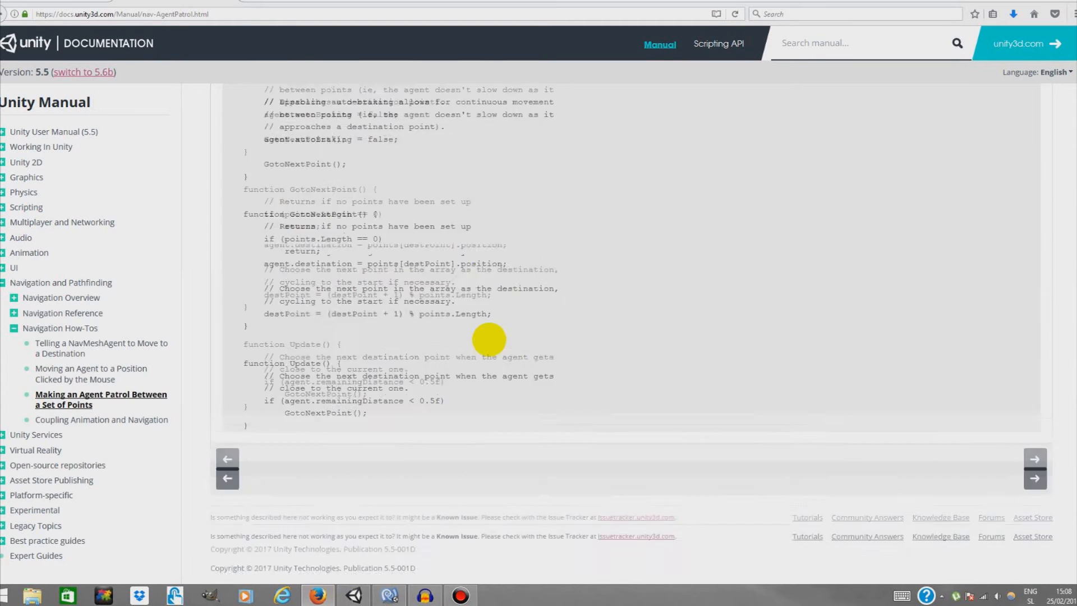
scroll(488, 339, "up", 5)
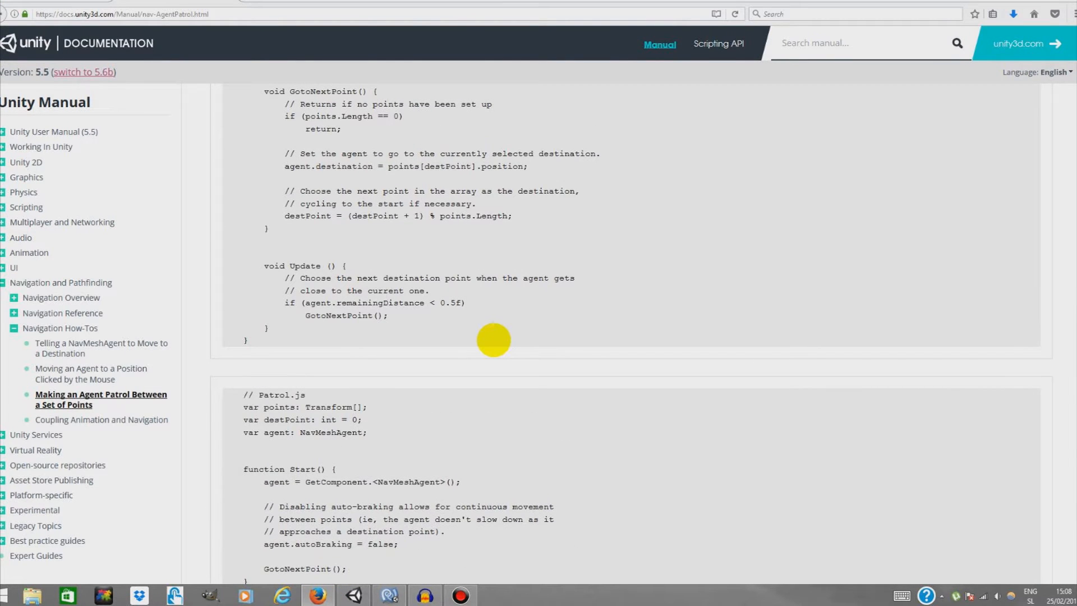
scroll(494, 339, "up", 10)
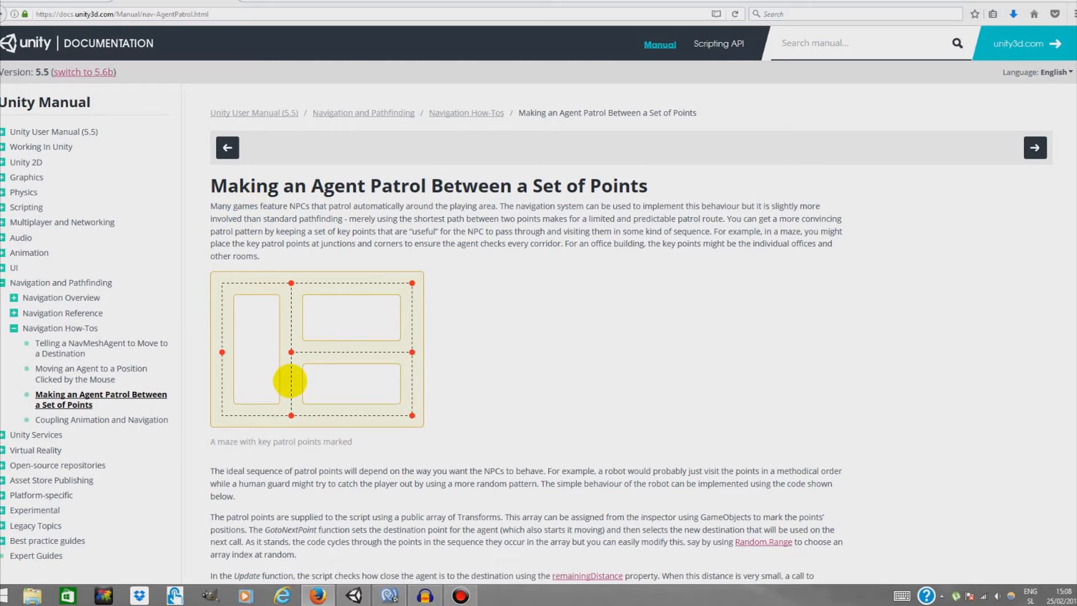
scroll(266, 390, "down", 7)
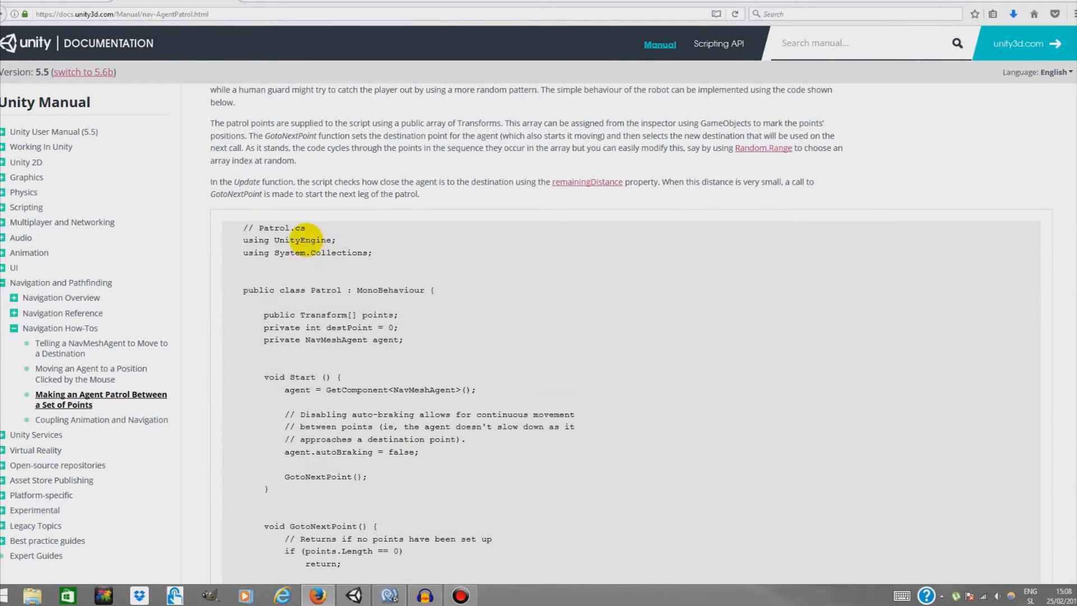
scroll(272, 241, "down", 12)
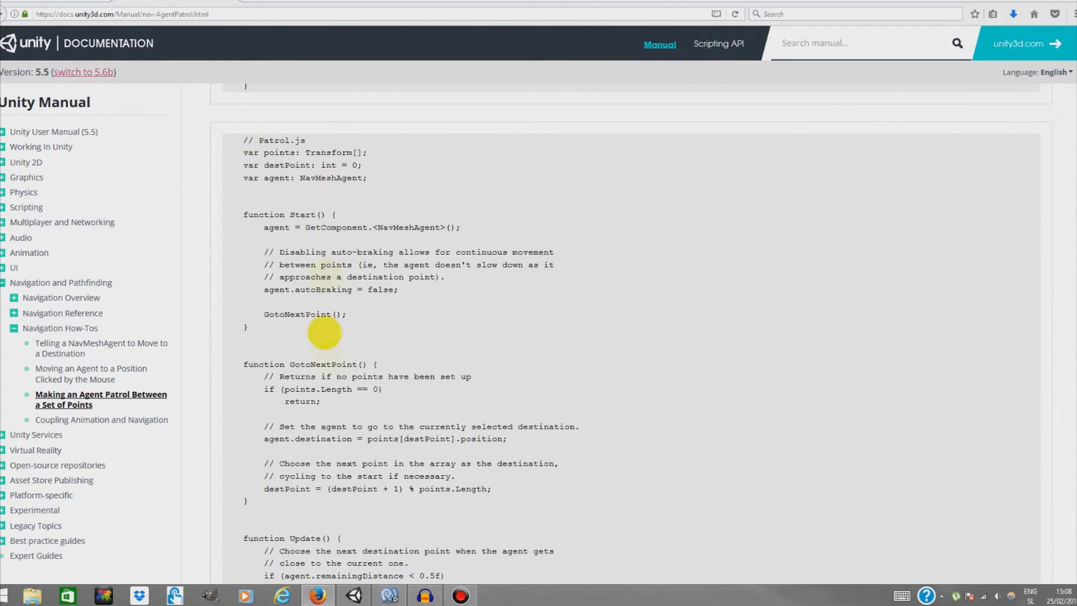
Copy the Patrol.js example script code from the documentation page
left_click_drag(308, 141, 258, 143)
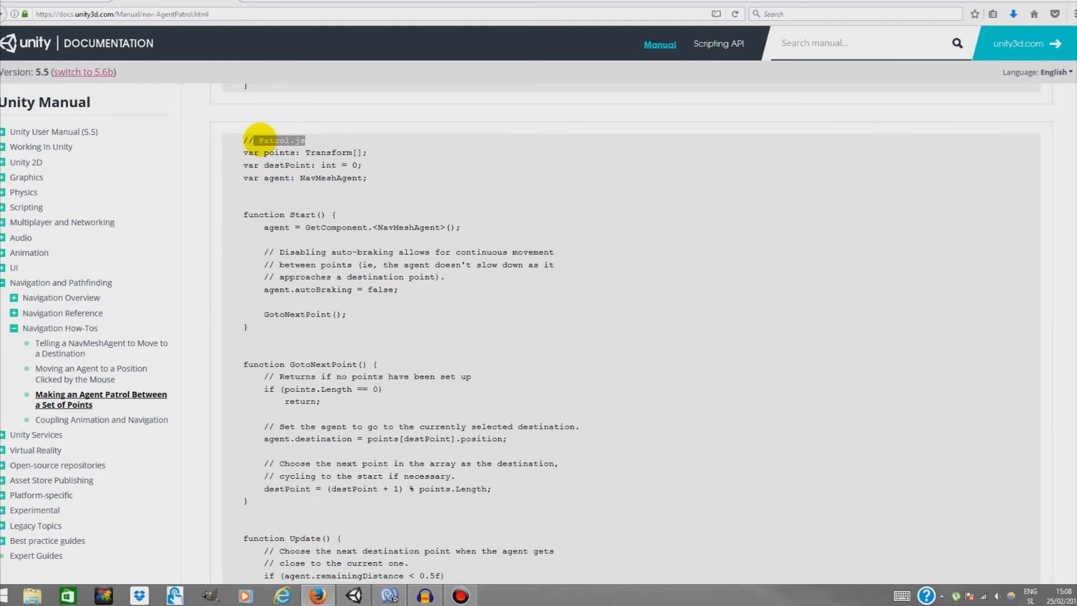
scroll(385, 382, "up", 2)
scroll(387, 314, "down", 5)
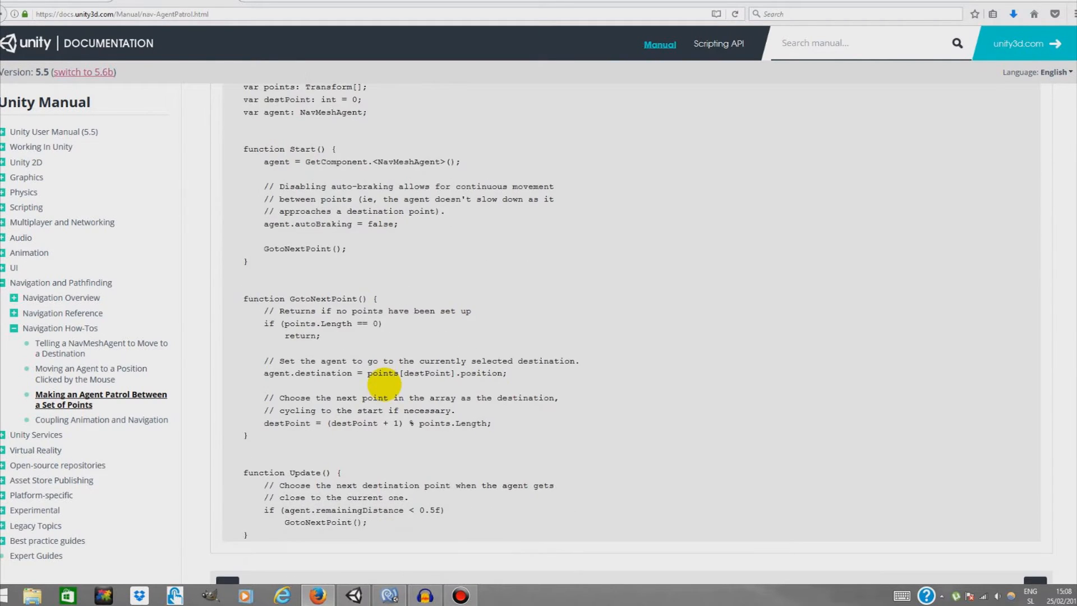
scroll(394, 406, "up", 4)
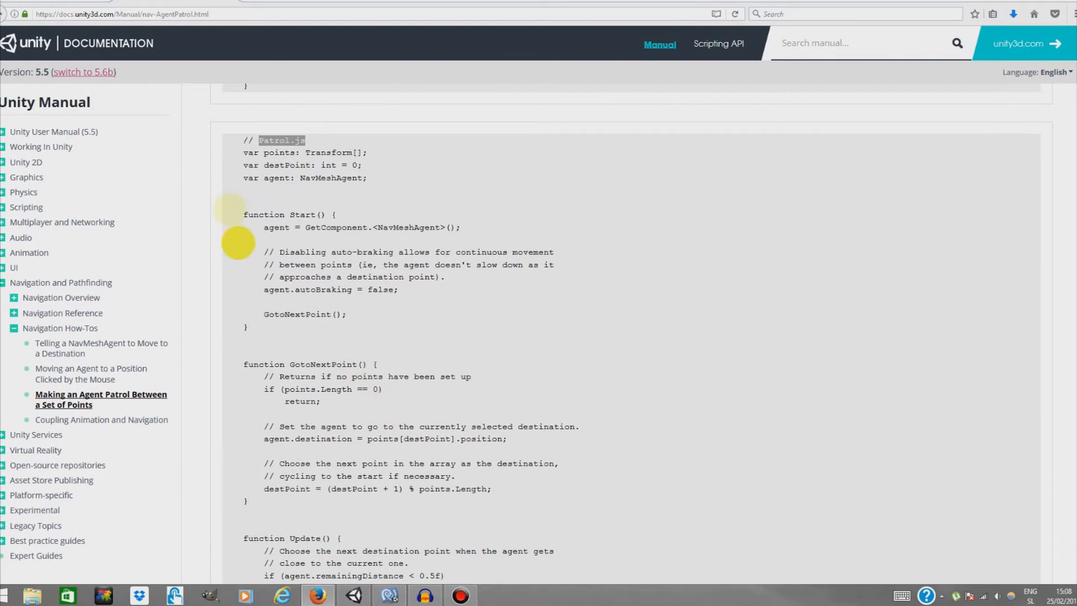
left_click_drag(247, 140, 237, 140)
left_click_drag(340, 168, 426, 402)
right_click(400, 357)
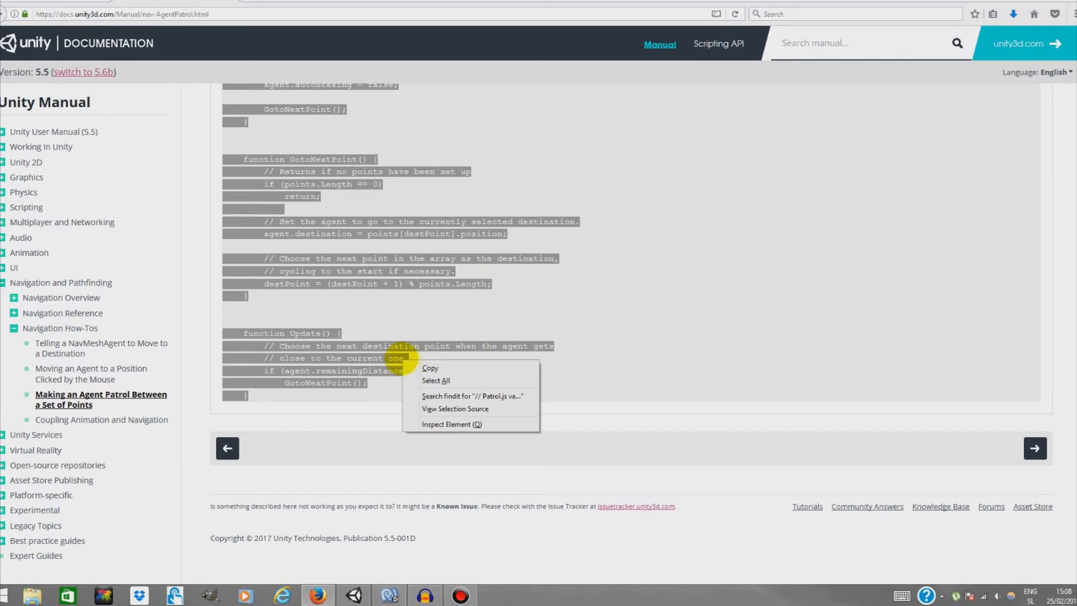
left_click(418, 365)
left_click(590, 377)
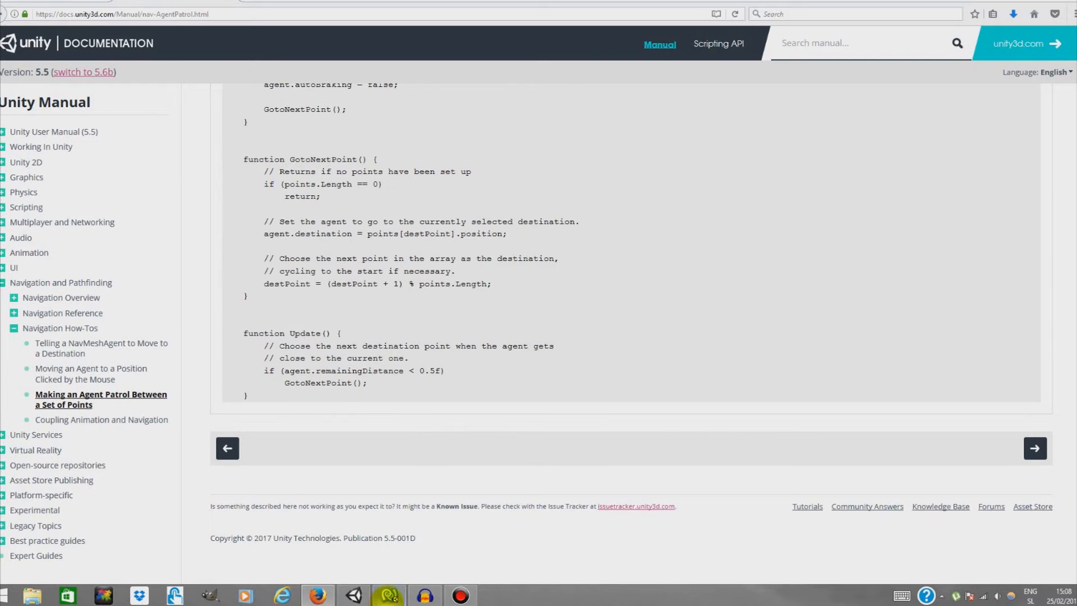
Switch to MonoDevelop to view the Enemy.js script
left_click(355, 593)
left_click(389, 594)
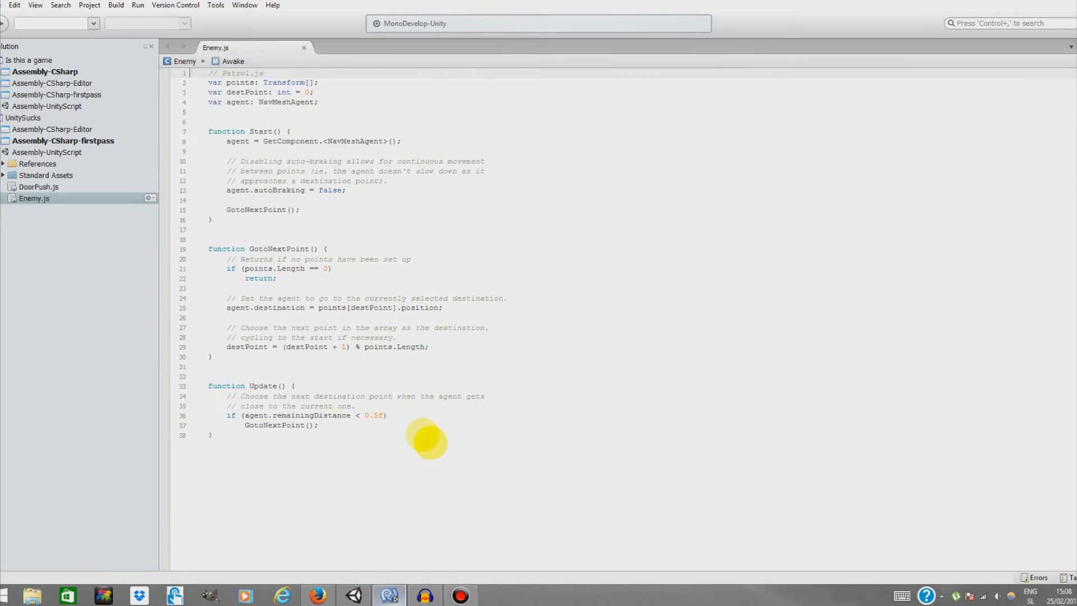
Browse the other Navigation How-To pages, ending on Coupling Animation and Navigation
left_click(318, 595)
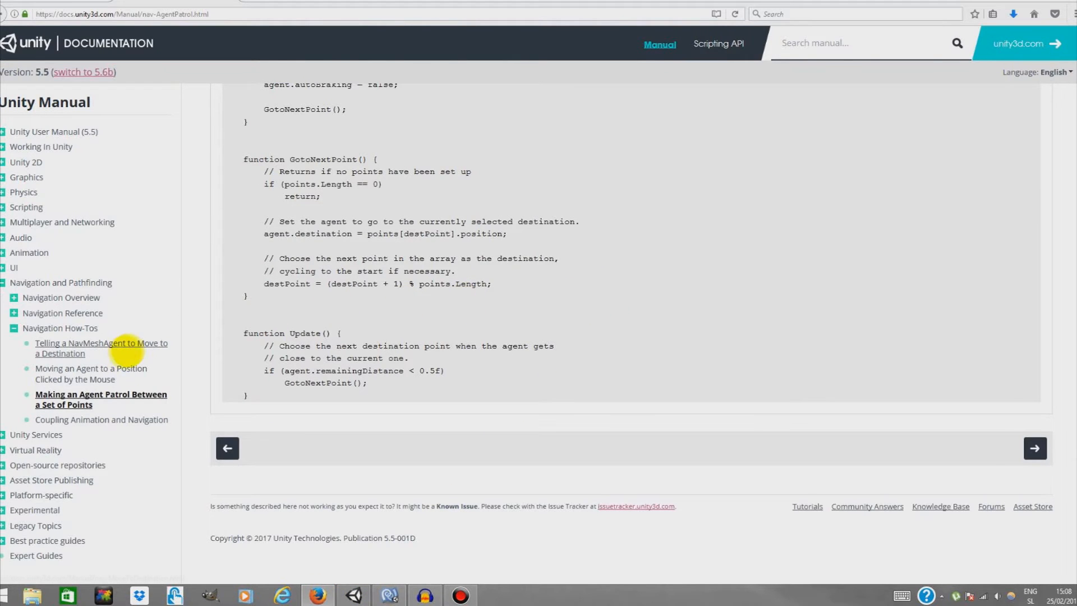
scroll(387, 354, "up", 3)
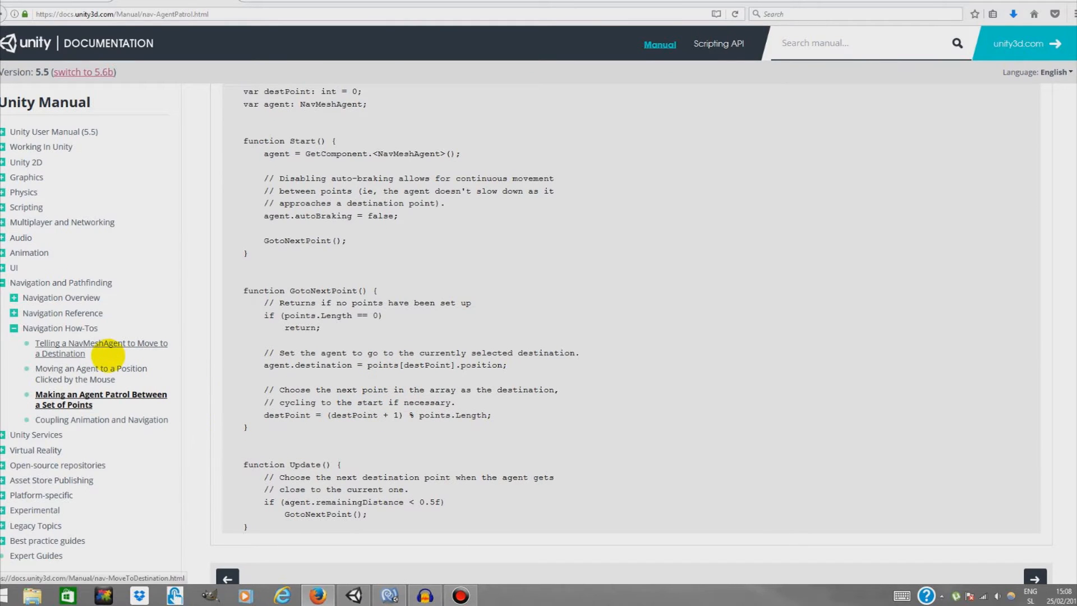
left_click(105, 348)
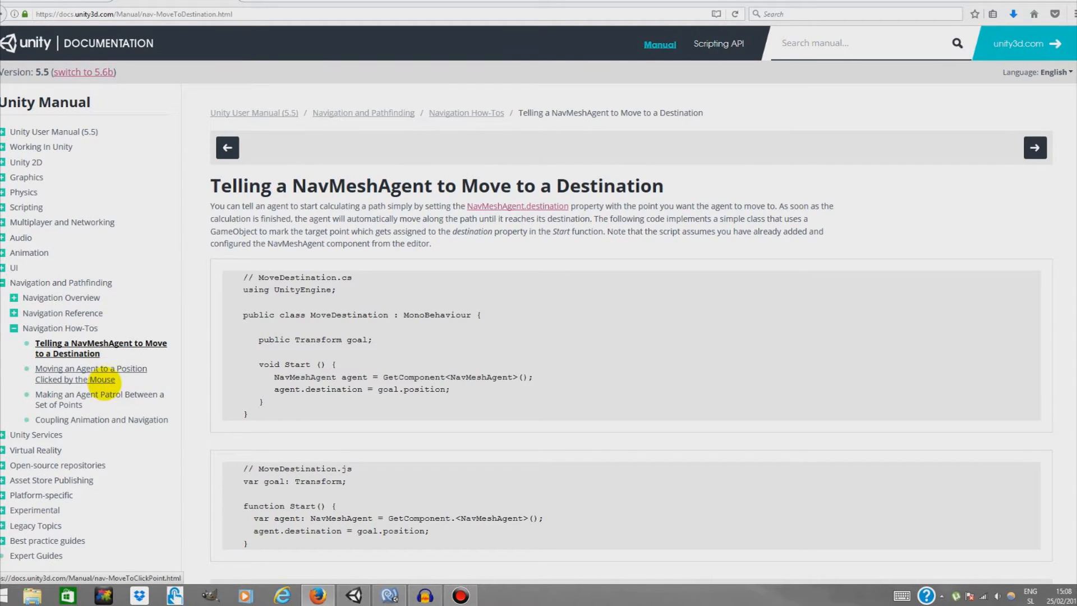
left_click(102, 377)
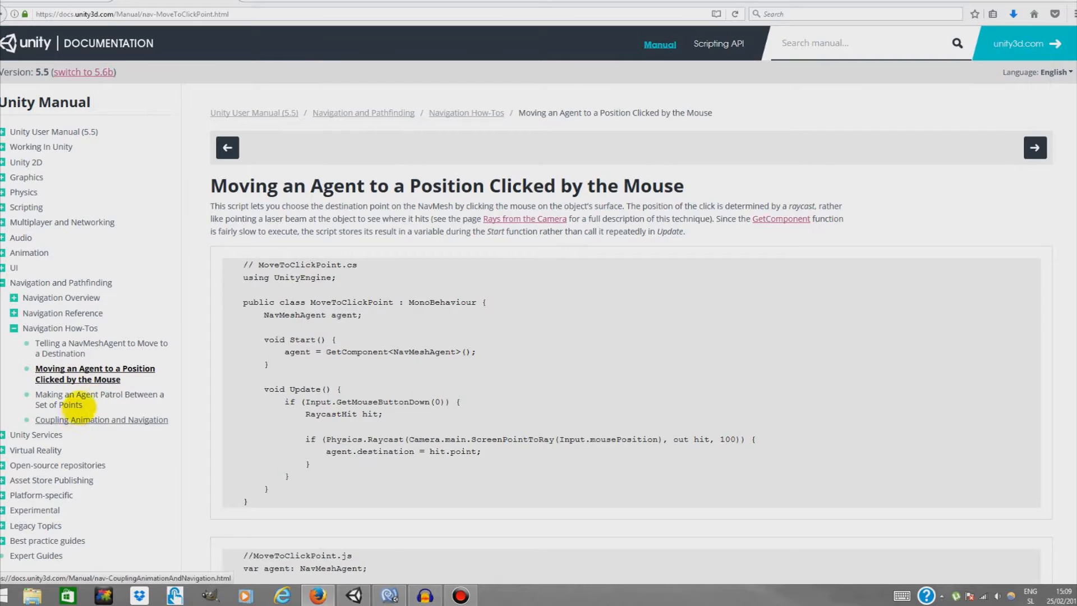
left_click(113, 420)
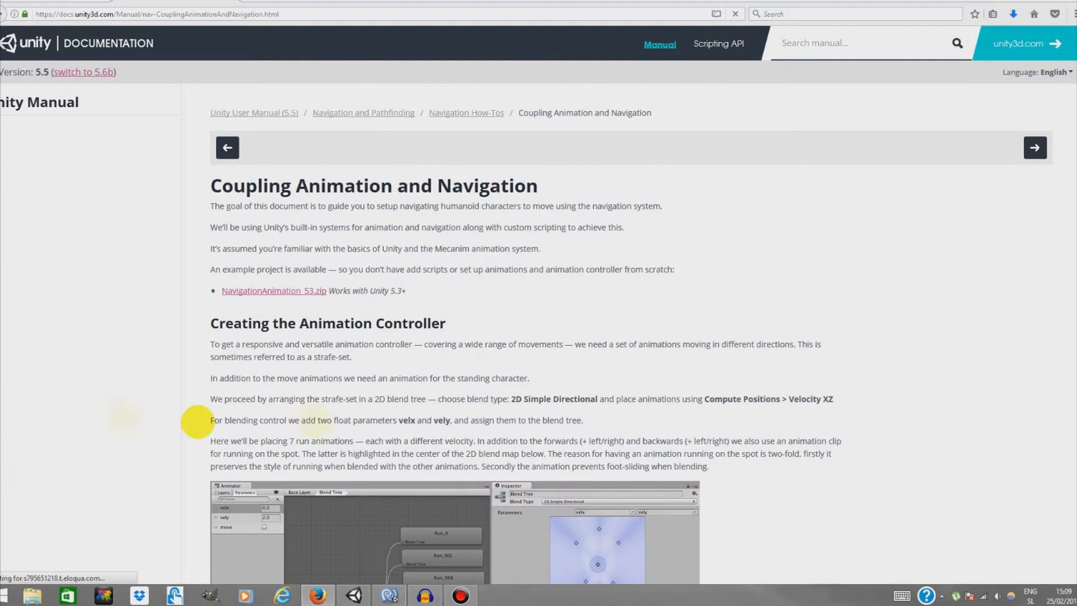
scroll(491, 345, "down", 10)
scroll(488, 351, "down", 7)
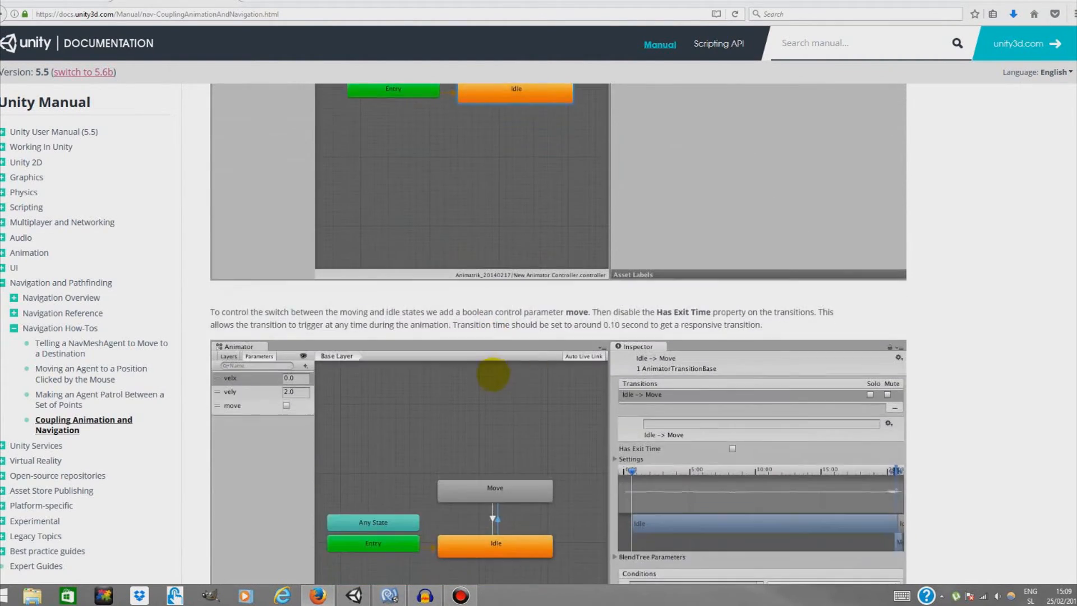
scroll(501, 349, "down", 10)
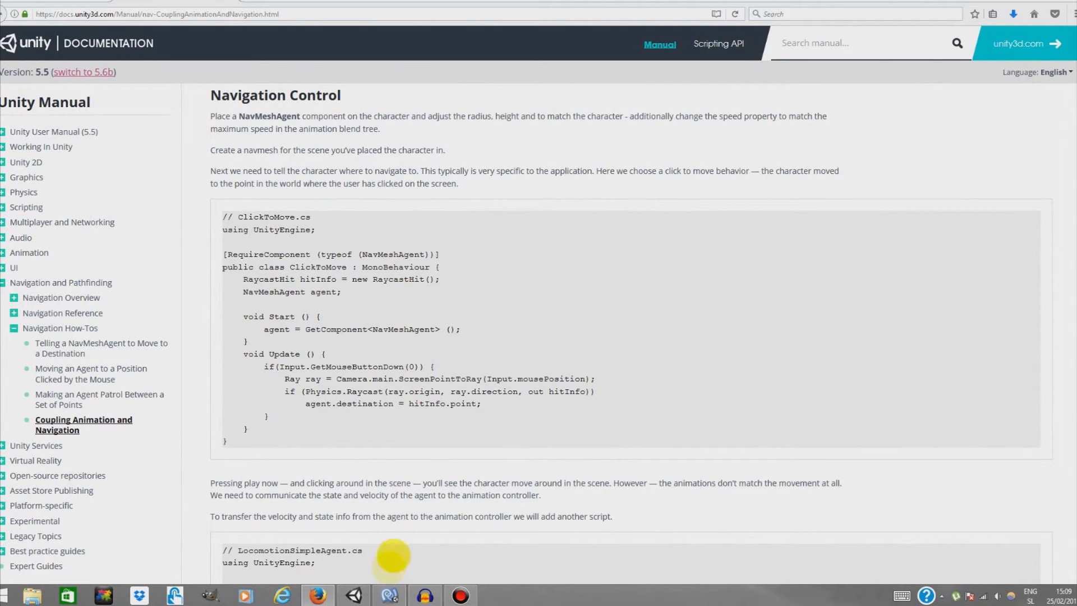
Switch to Unity and run the maze scene in Play mode, then stop it
left_click(355, 594)
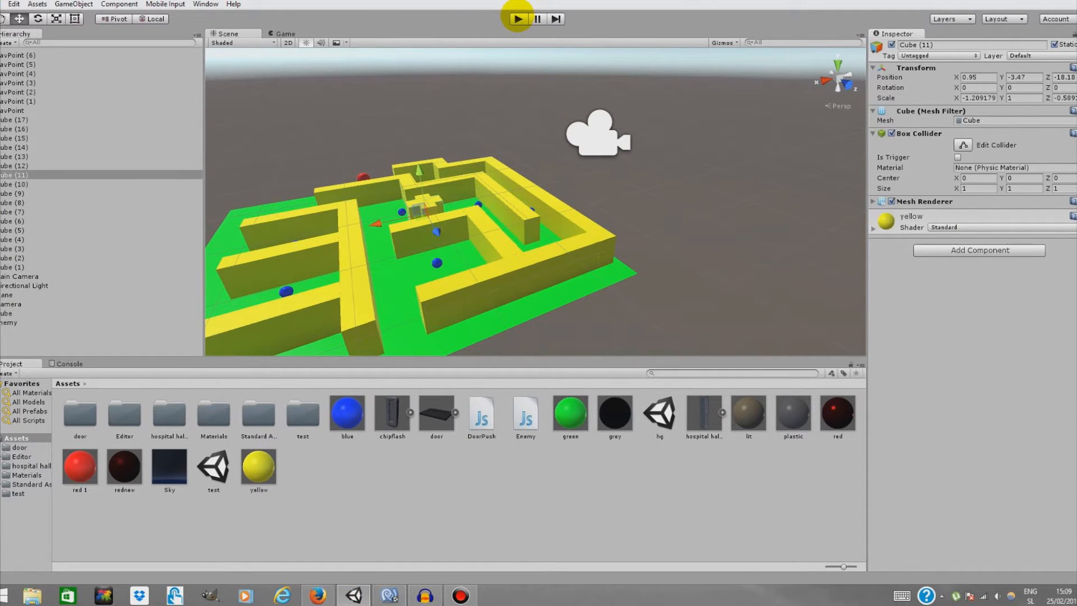
left_click(517, 18)
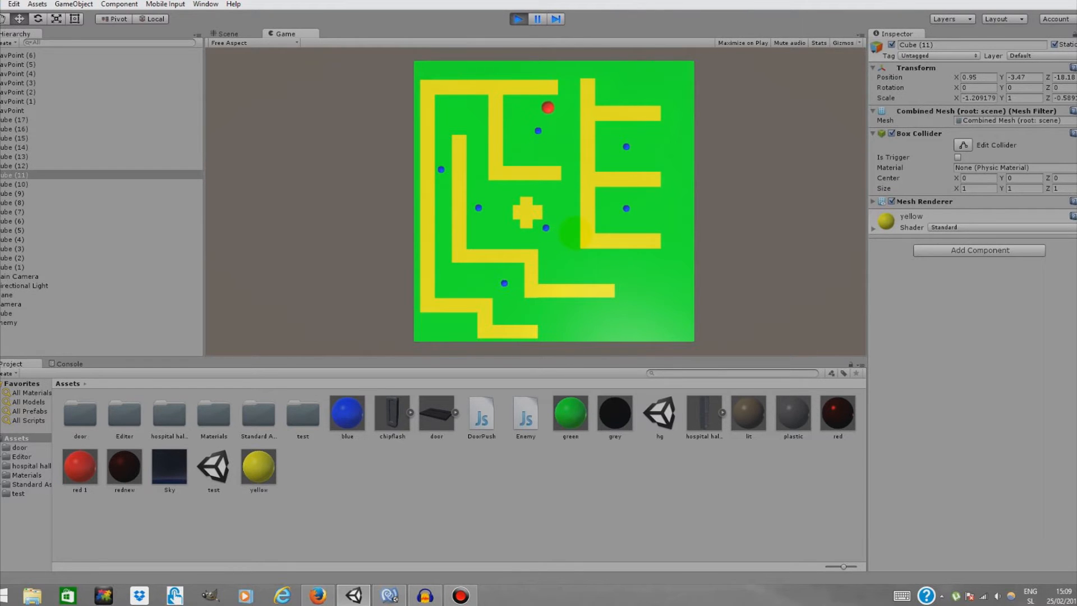
left_click(514, 19)
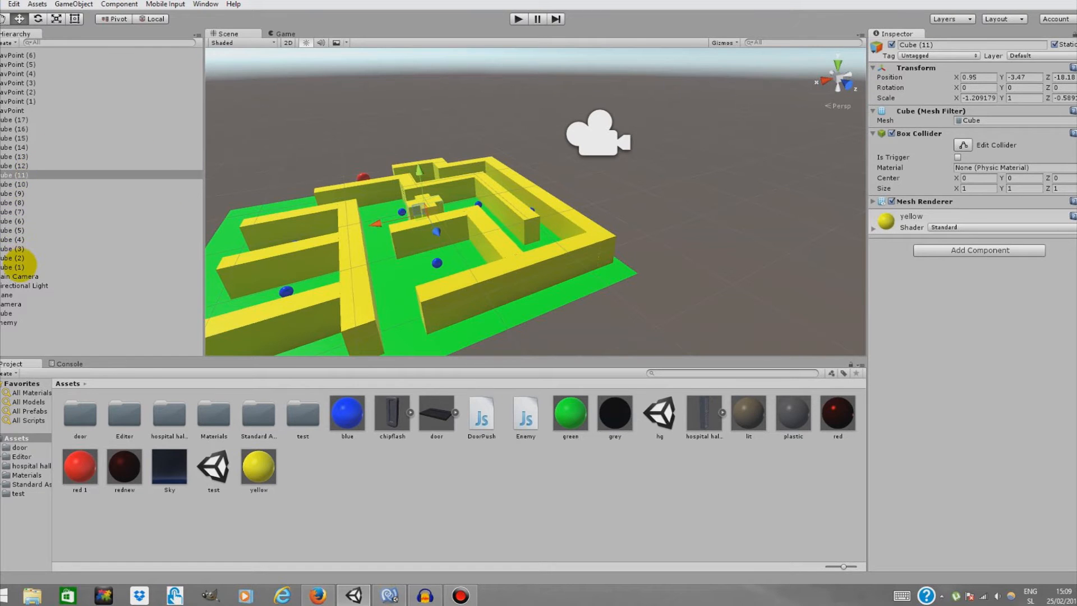
Select all the NavPoint and Cube objects in the Hierarchy and delete them
left_click(20, 267)
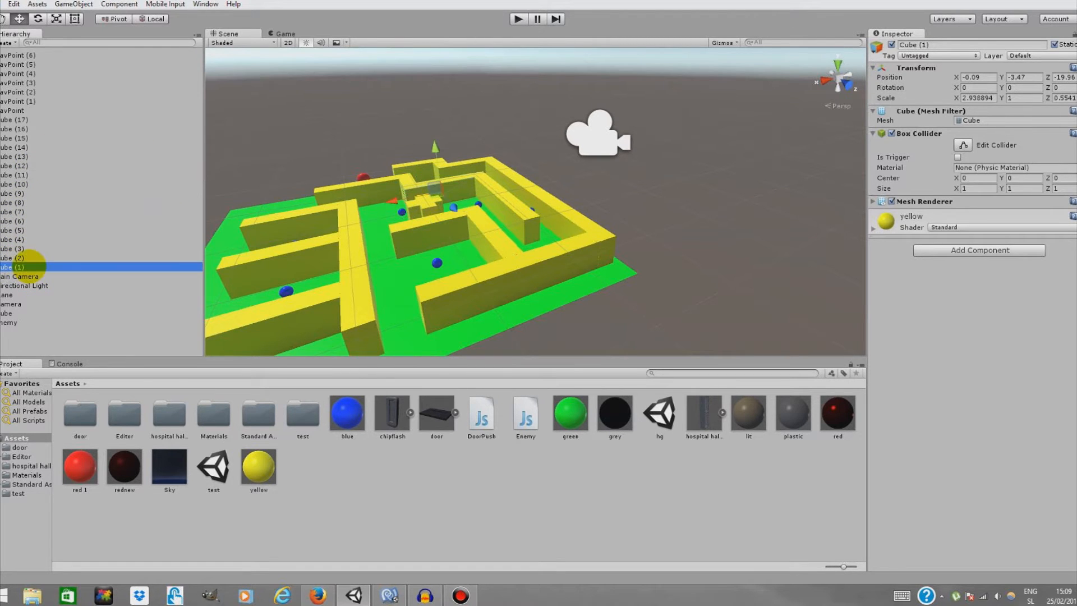
left_click(42, 55, "shift")
right_click(80, 115)
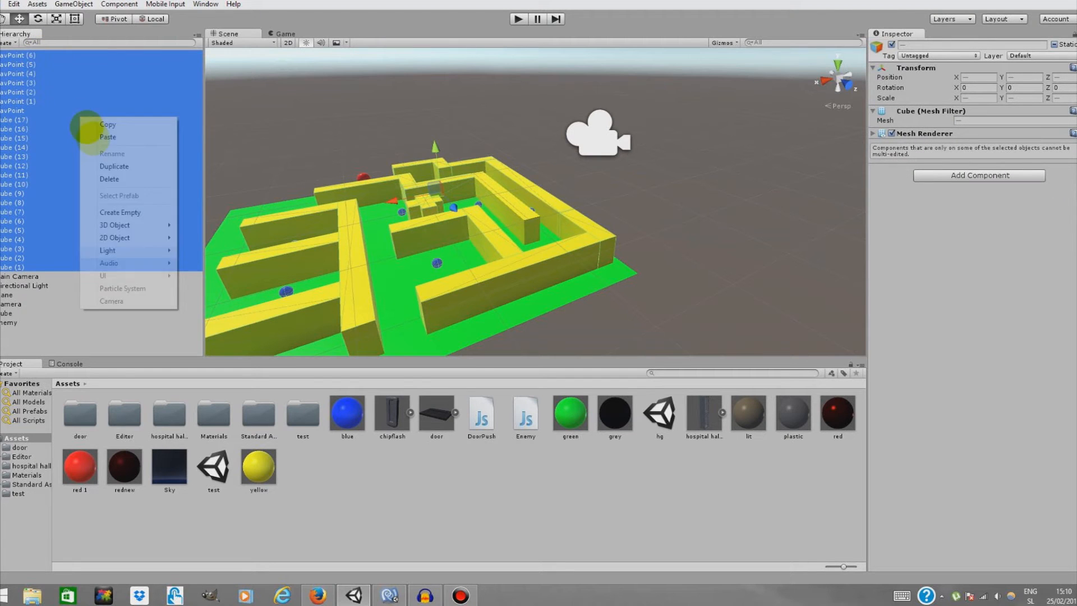
left_click(117, 179)
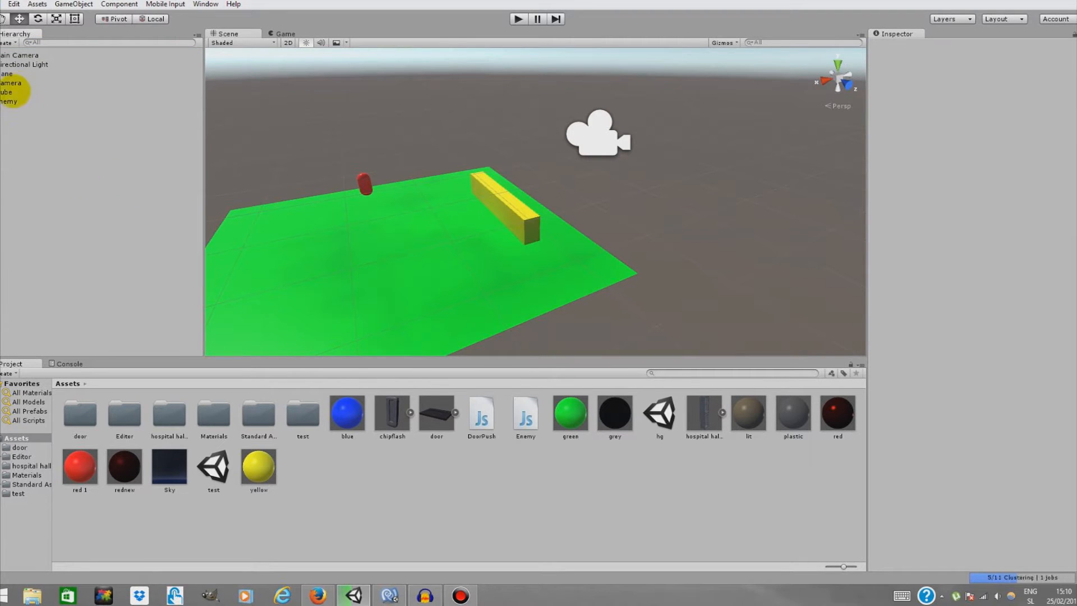
Delete the Main Camera and the Plane from the Hierarchy
left_click(24, 55)
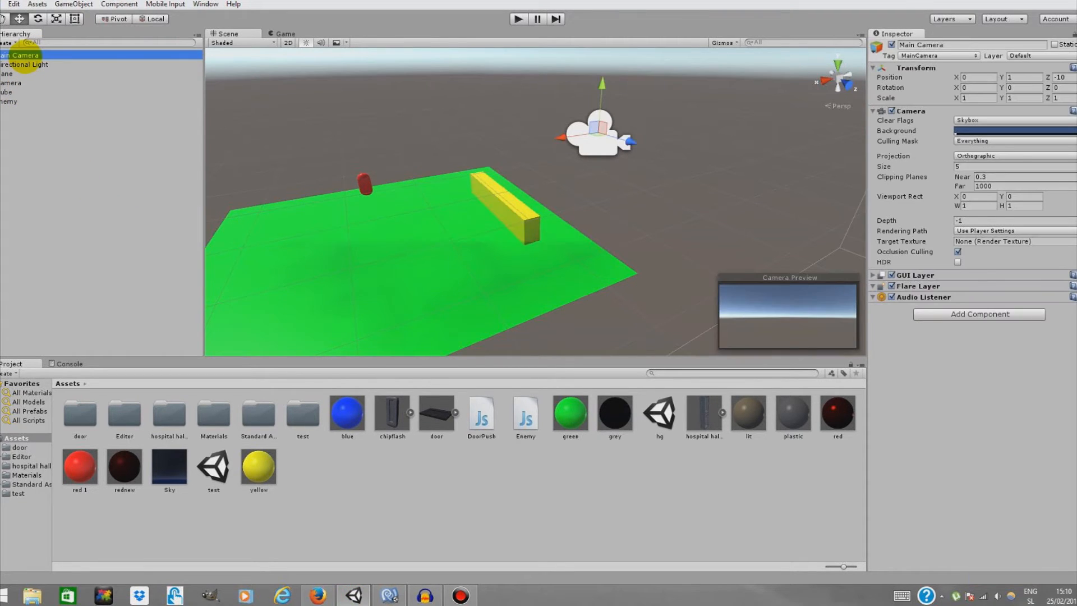
right_click(24, 54)
left_click(61, 119)
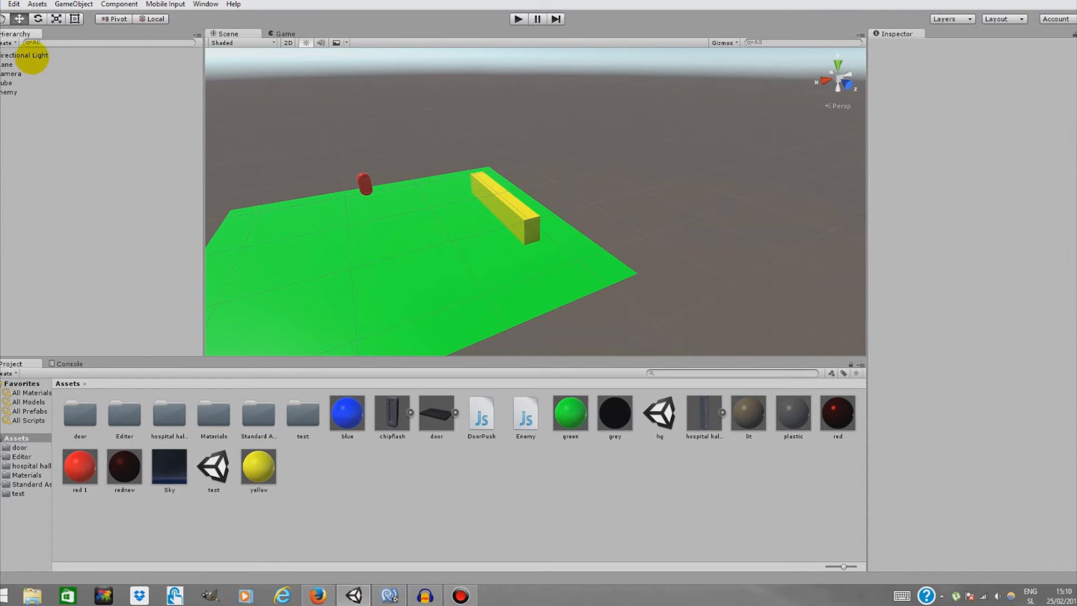
left_click(27, 64)
right_click(28, 64)
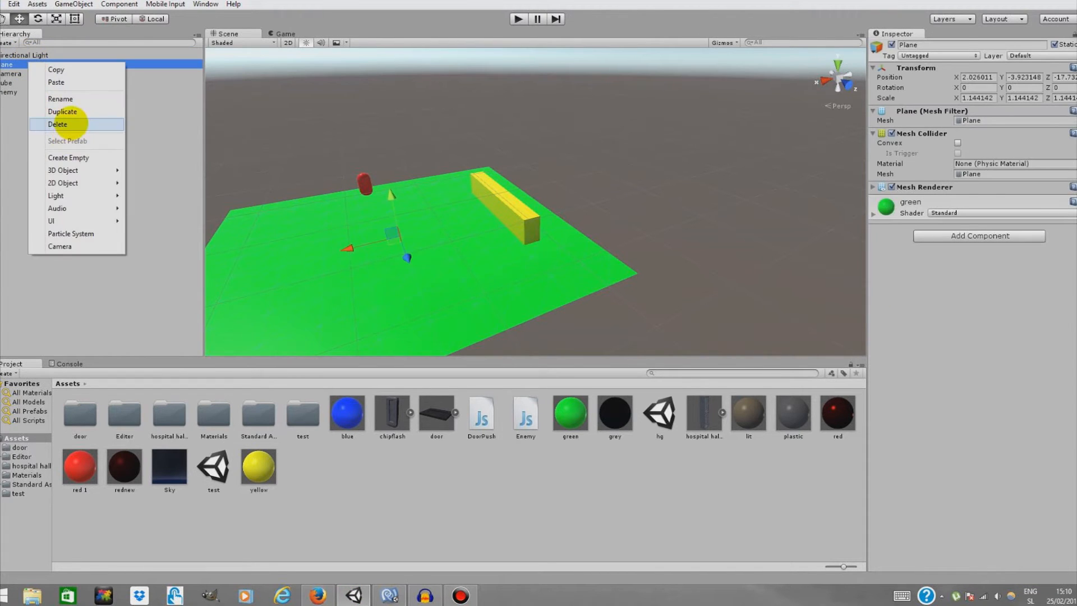
left_click(66, 127)
Delete the remaining Cube and the Enemy objects from the Hierarchy
left_click(13, 74)
right_click(13, 74)
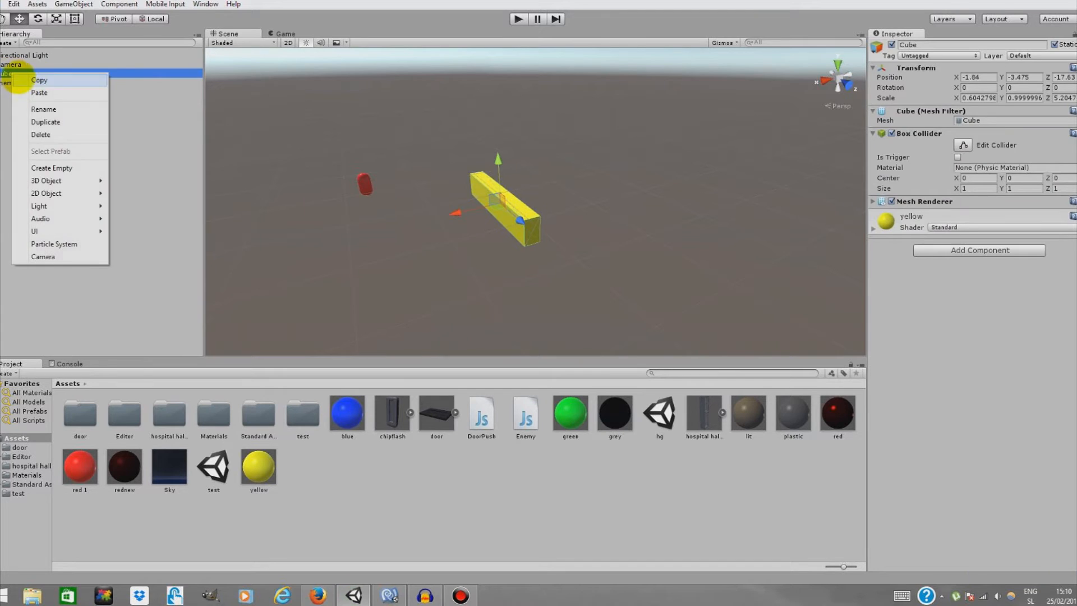
left_click(51, 134)
left_click(28, 72)
right_click(29, 73)
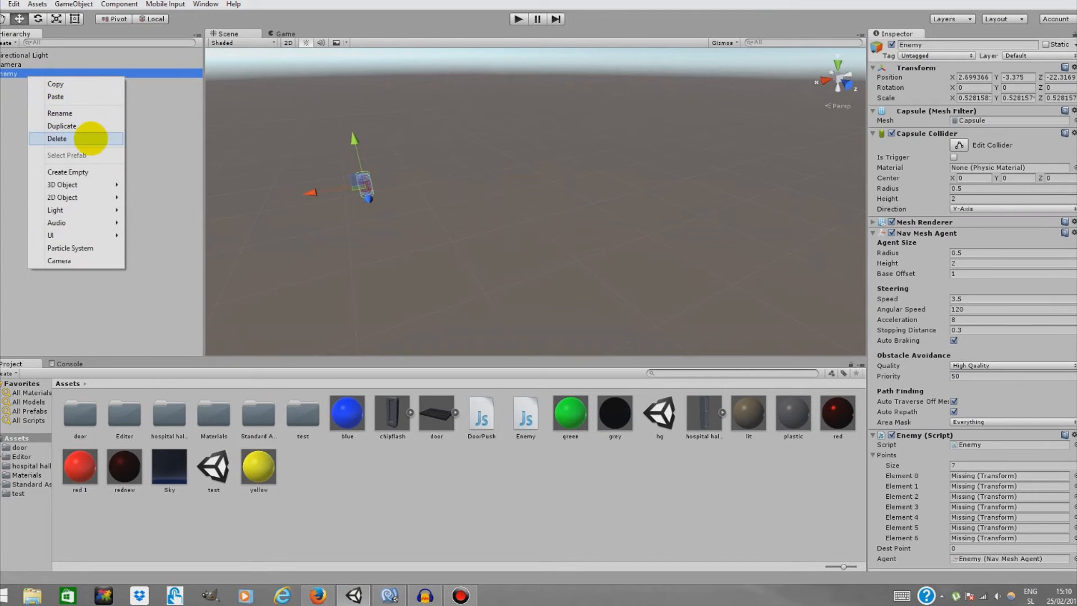
left_click(88, 139)
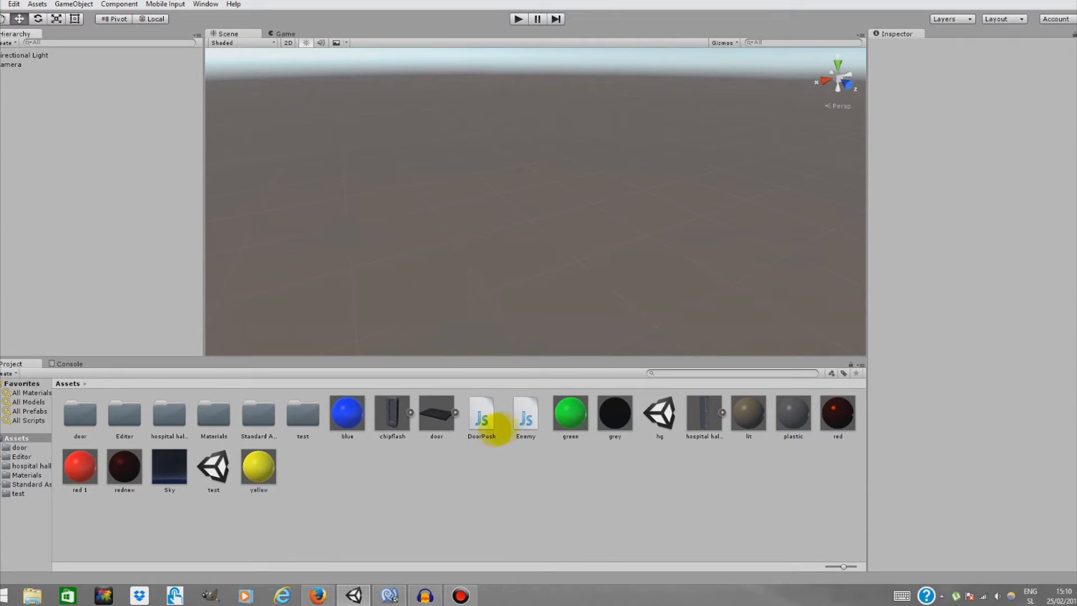
Open the Enemy script in MonoDevelop, copy all of its code, and return to Unity
left_click(517, 412)
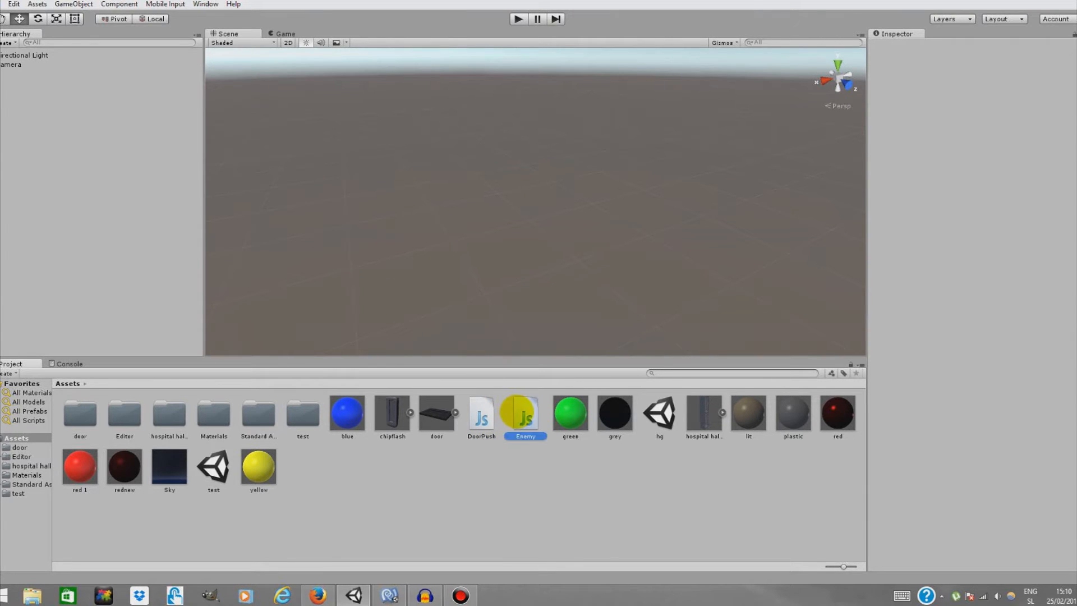
left_click(393, 593)
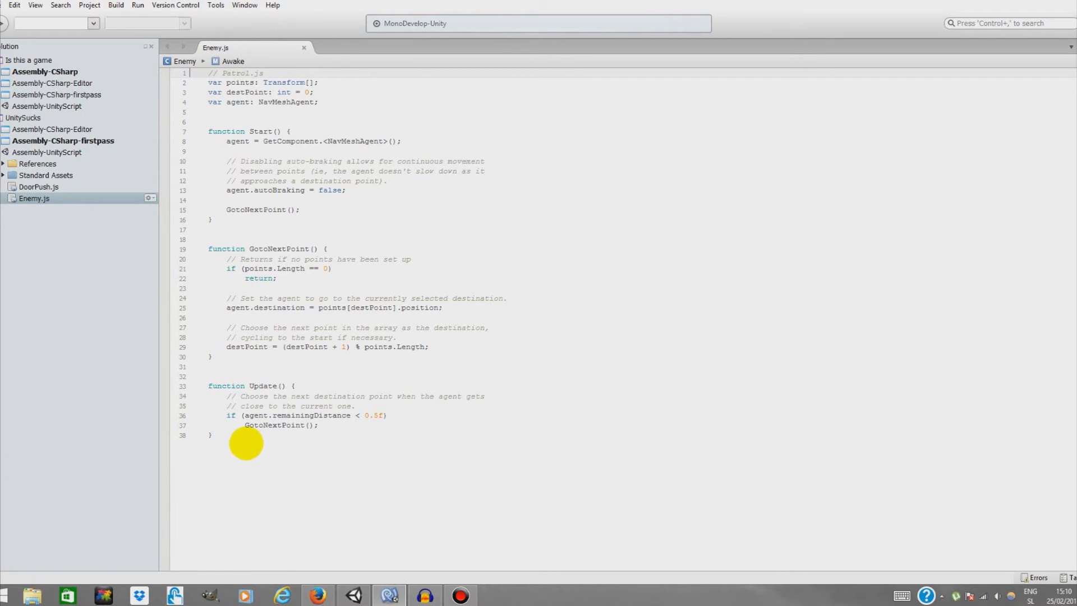
left_click_drag(213, 435, 191, 72)
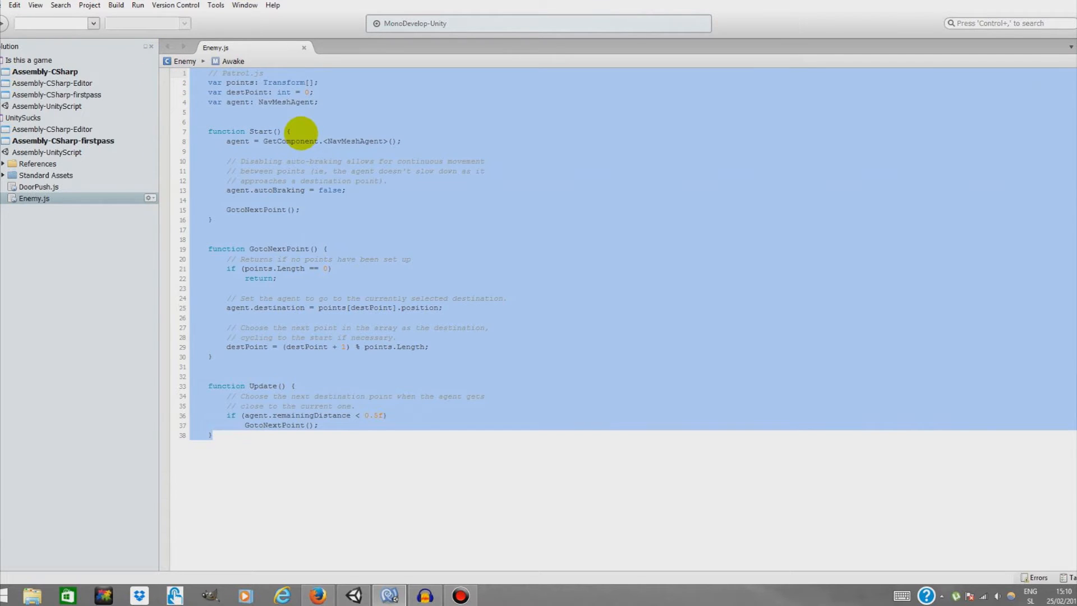
right_click(301, 134)
left_click(335, 188)
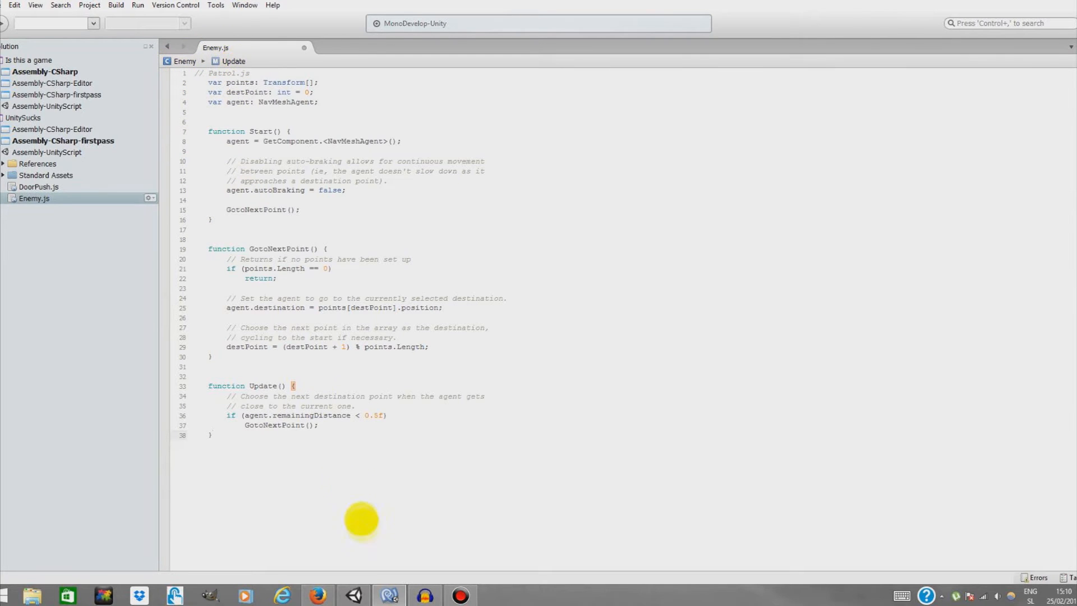
mouse_move(354, 595)
left_click(359, 541)
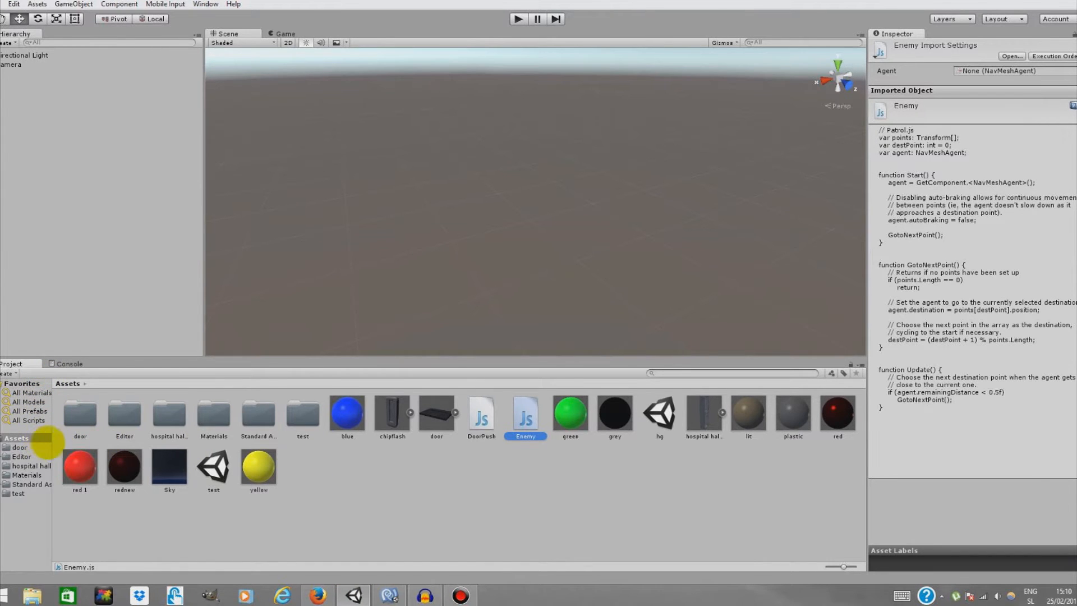
right_click(318, 479)
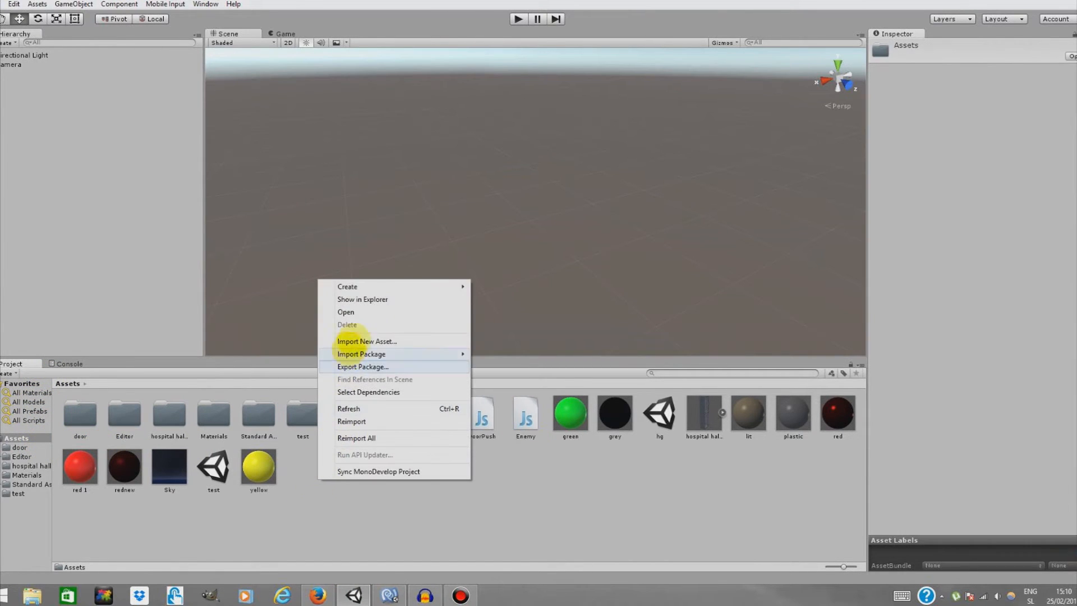
mouse_move(365, 286)
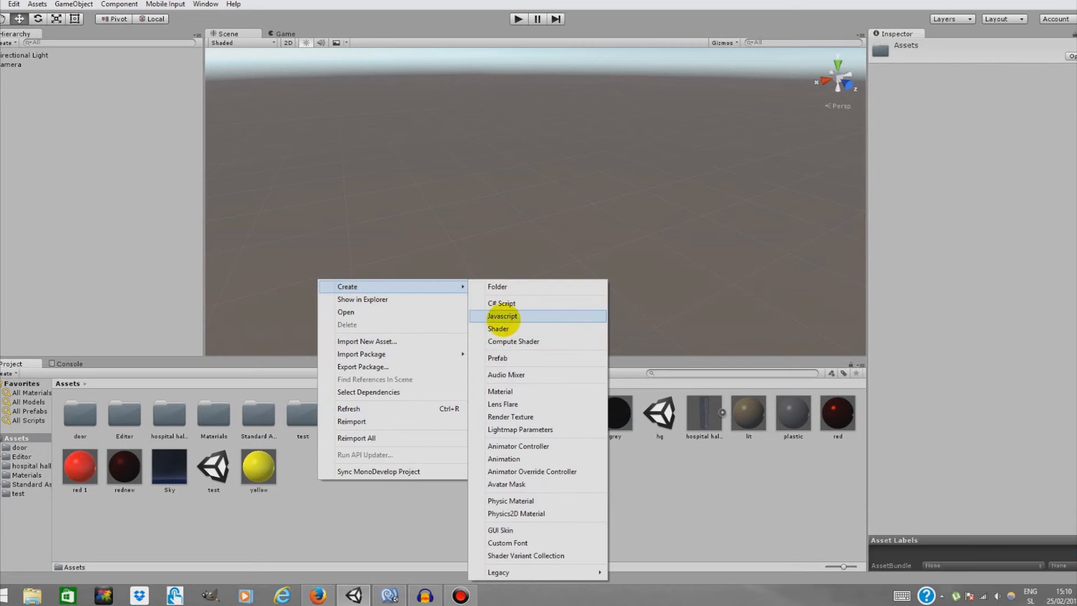
left_click(374, 554)
Close the script editor, saving the changes to Enemy.js
left_click(388, 593)
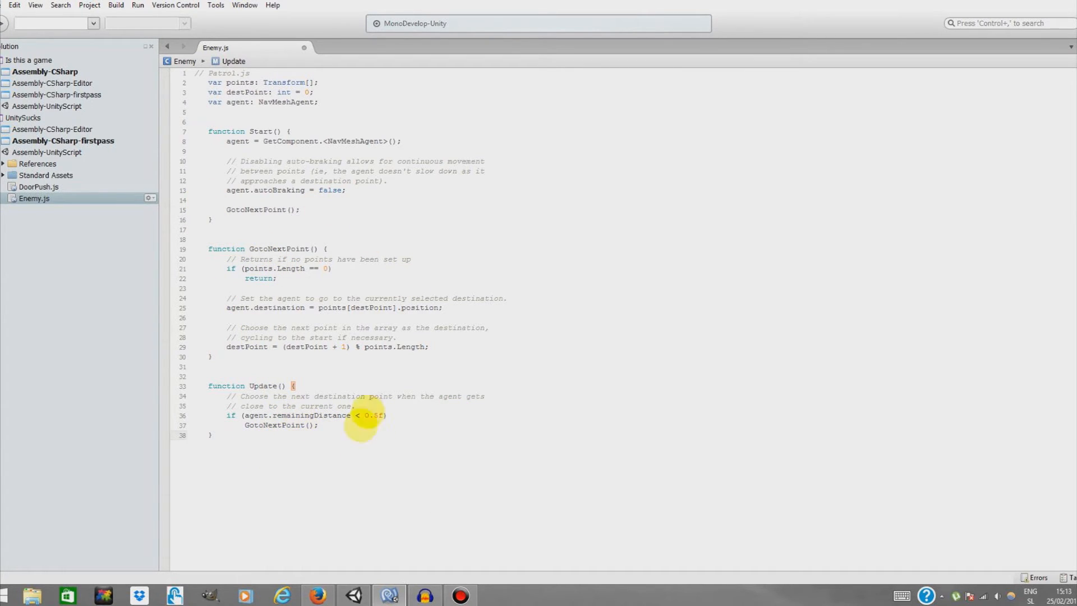
mouse_move(386, 591)
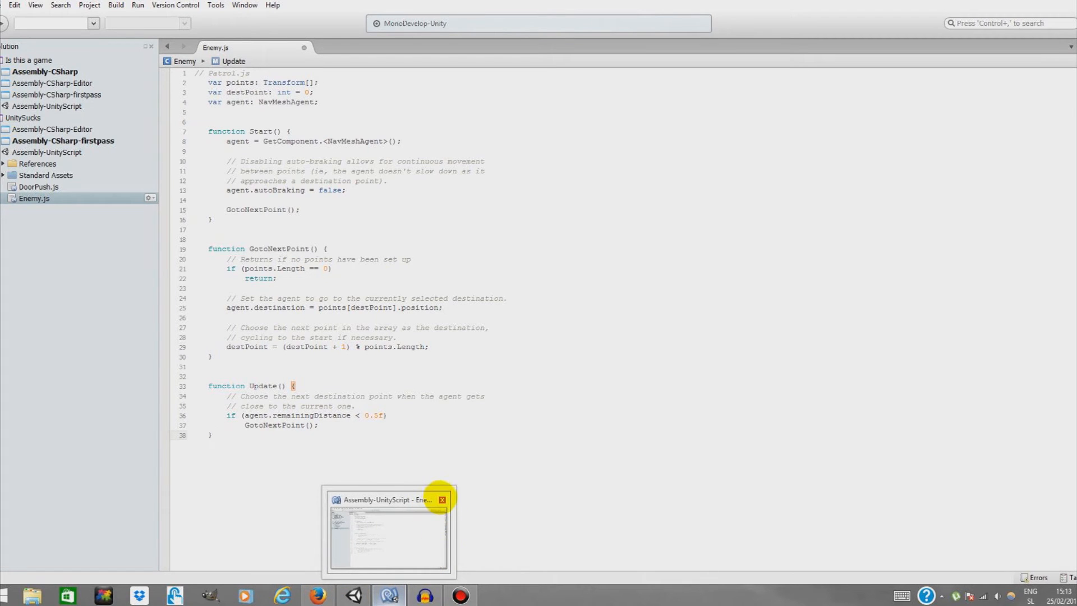
left_click(442, 499)
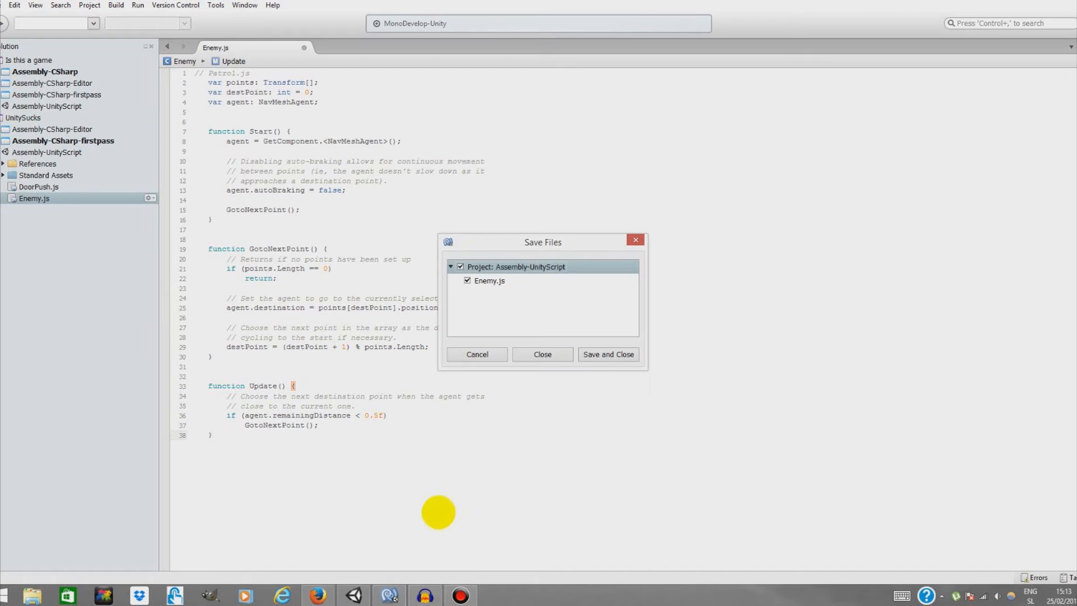
left_click(590, 353)
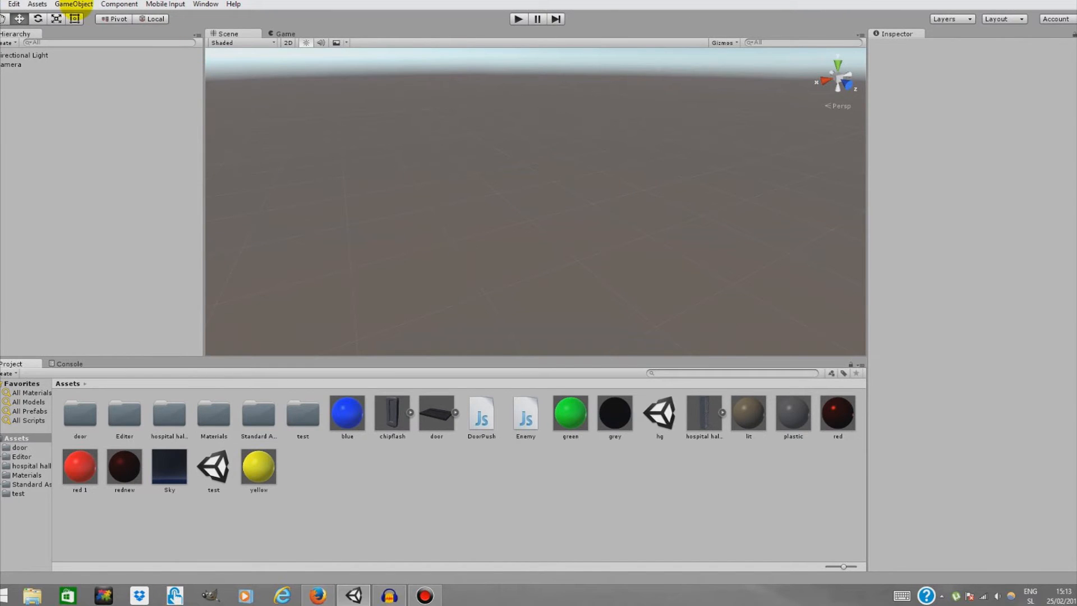
Add a 3D Plane to the scene, focus on it, and apply the green material to it
left_click(84, 5)
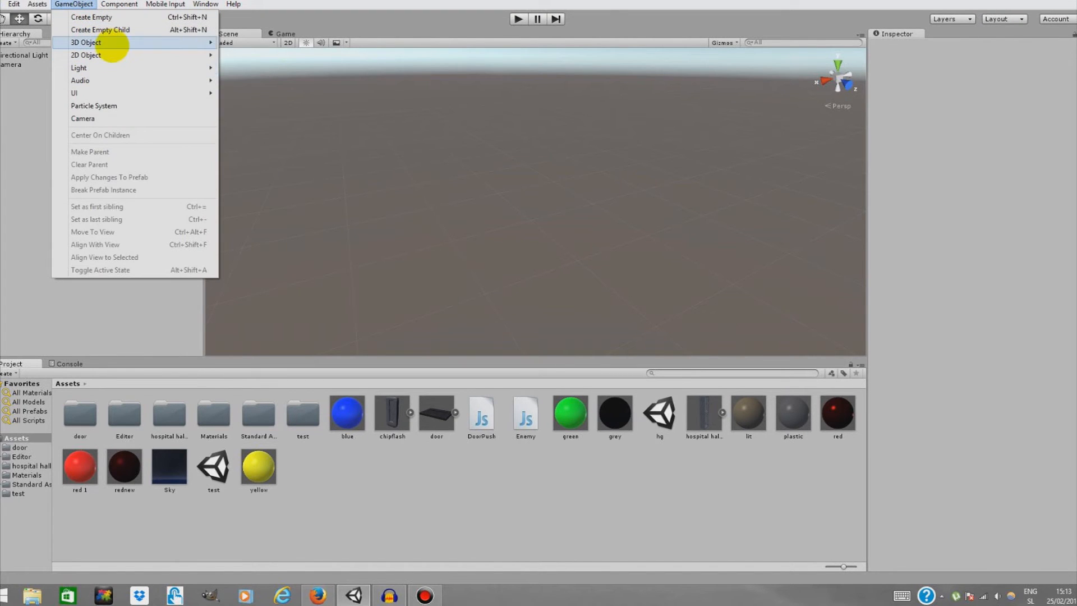
mouse_move(109, 43)
left_click(267, 92)
right_click_drag(626, 271, 573, 355)
key("w")
key("f")
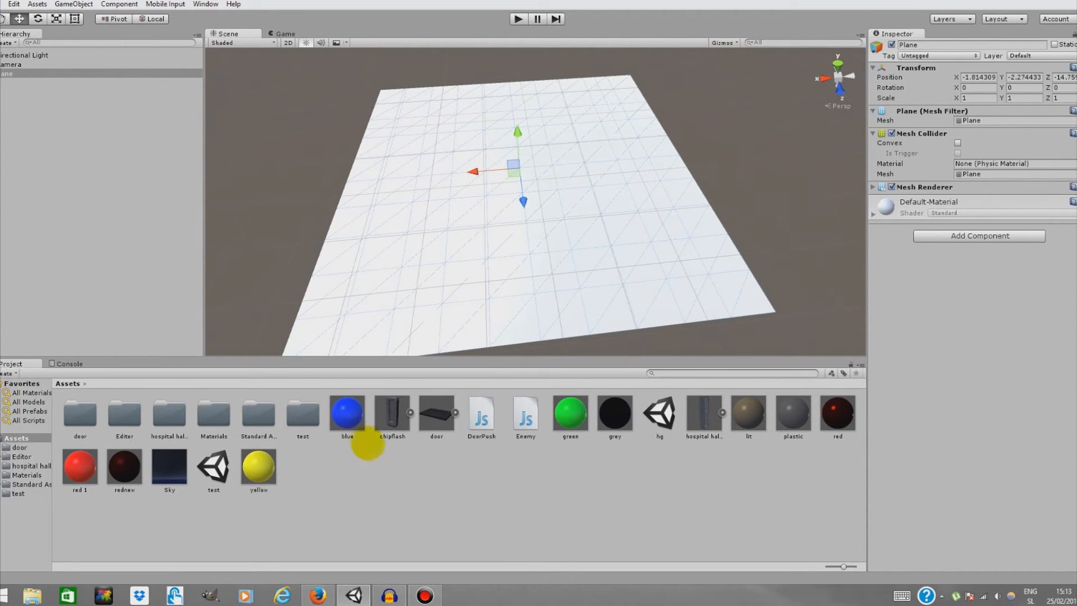
left_click_drag(558, 432, 530, 325)
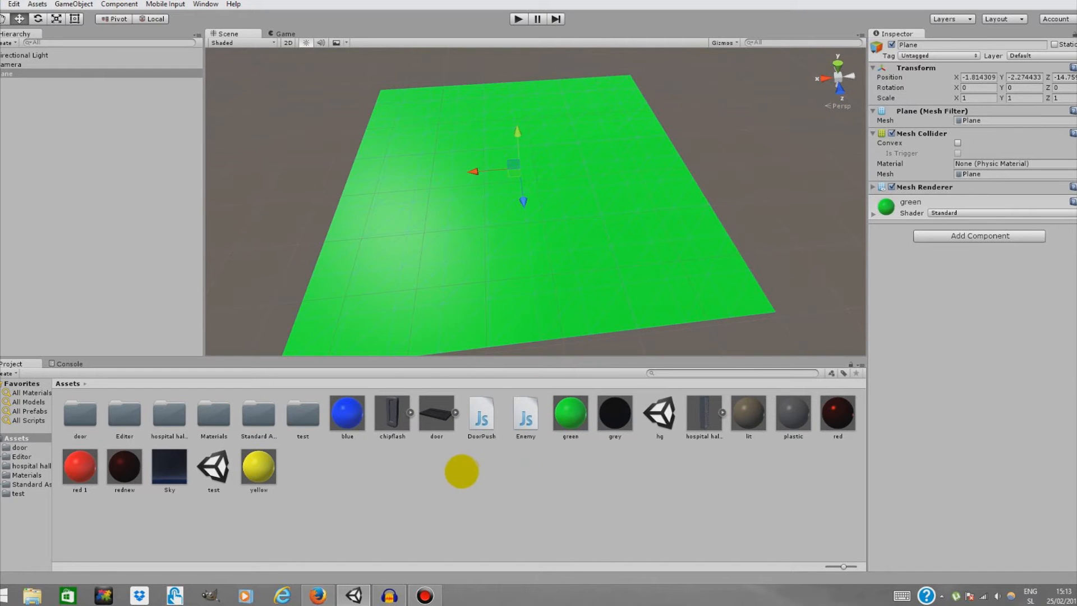
right_click(458, 471)
mouse_move(508, 278)
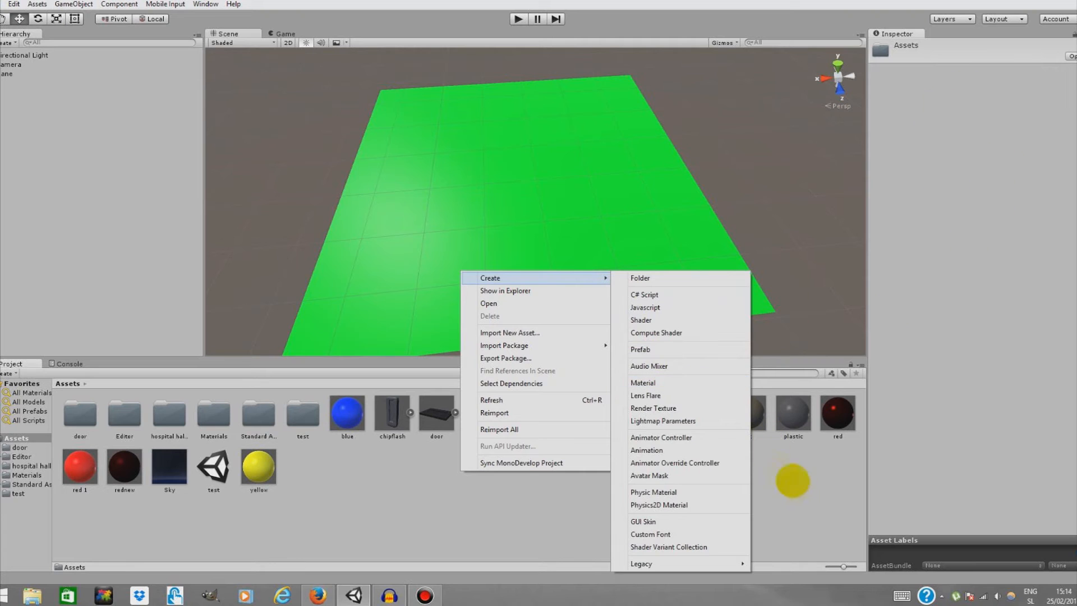
left_click(772, 482)
Add a Cube and scale it into a long wall on the plane, about 0.6 by 2.7 units
middle_click_drag(540, 182, 533, 145)
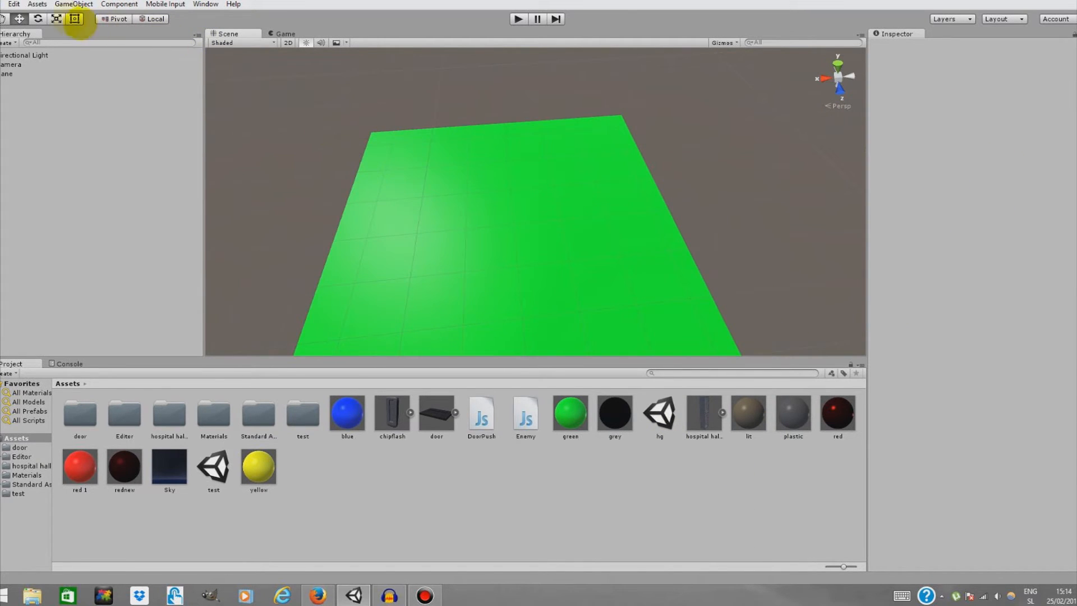
left_click(74, 4)
mouse_move(118, 42)
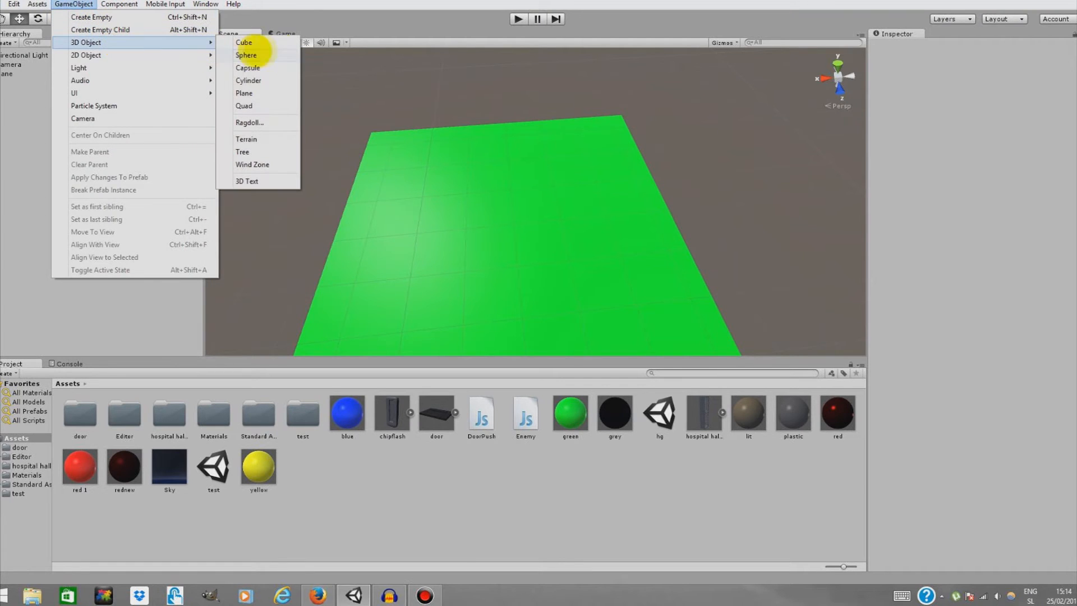
left_click(252, 42)
left_click_drag(536, 169, 535, 163)
left_click(74, 18)
left_click_drag(523, 200, 537, 200)
right_click(117, 83)
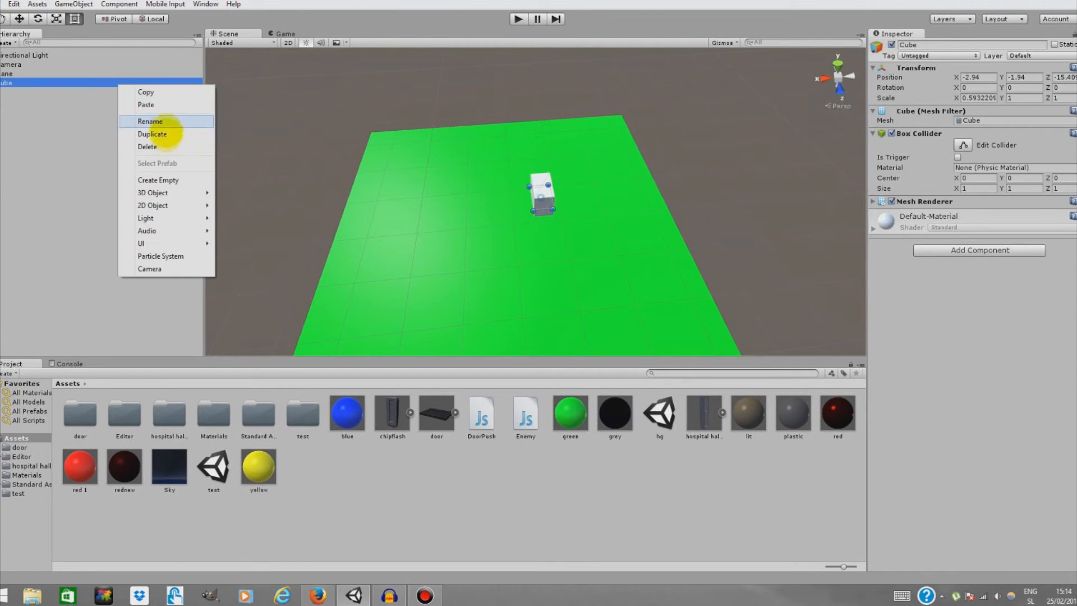
left_click(543, 206)
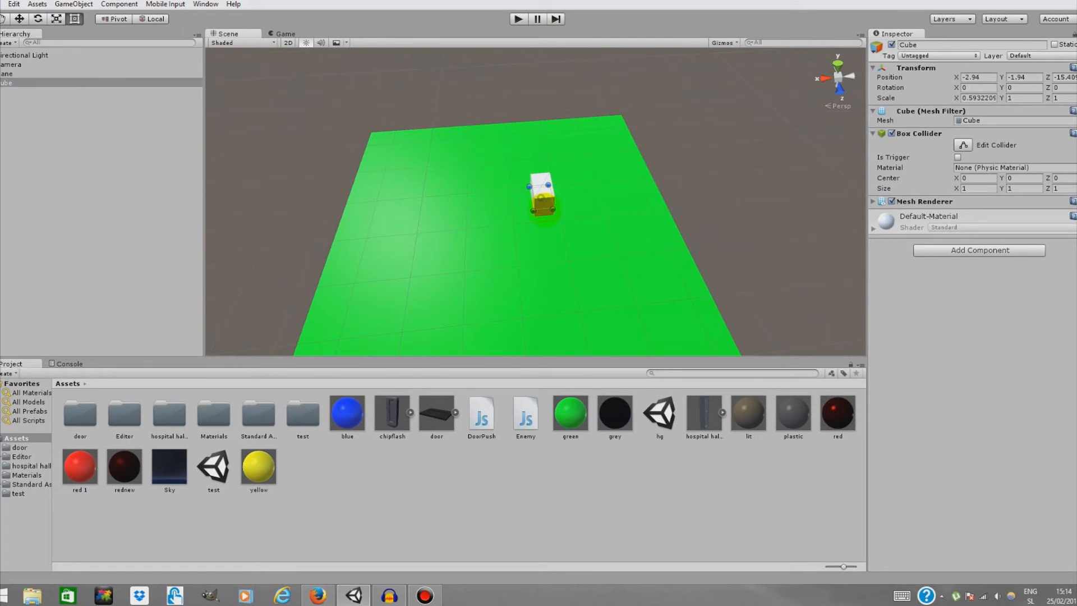
left_click_drag(547, 217, 550, 251)
scroll(586, 224, "down", 1)
scroll(586, 224, "up", 1)
scroll(586, 225, "down", 1)
scroll(586, 224, "down", 2)
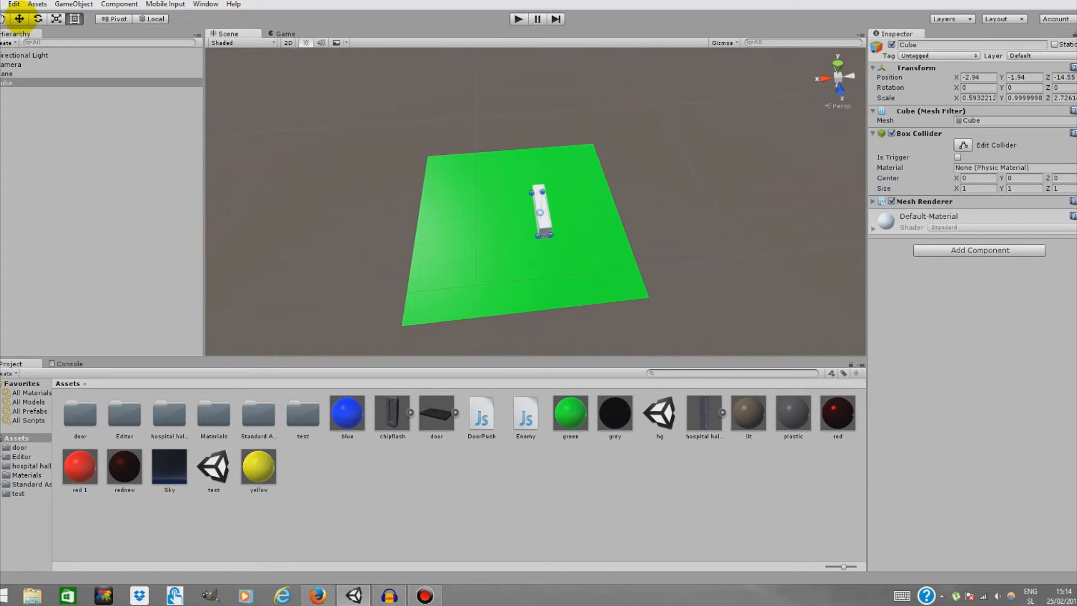
Duplicate the cube wall and reshape the copy into a perpendicular segment forming an L shape
right_click(34, 83)
left_click(68, 124)
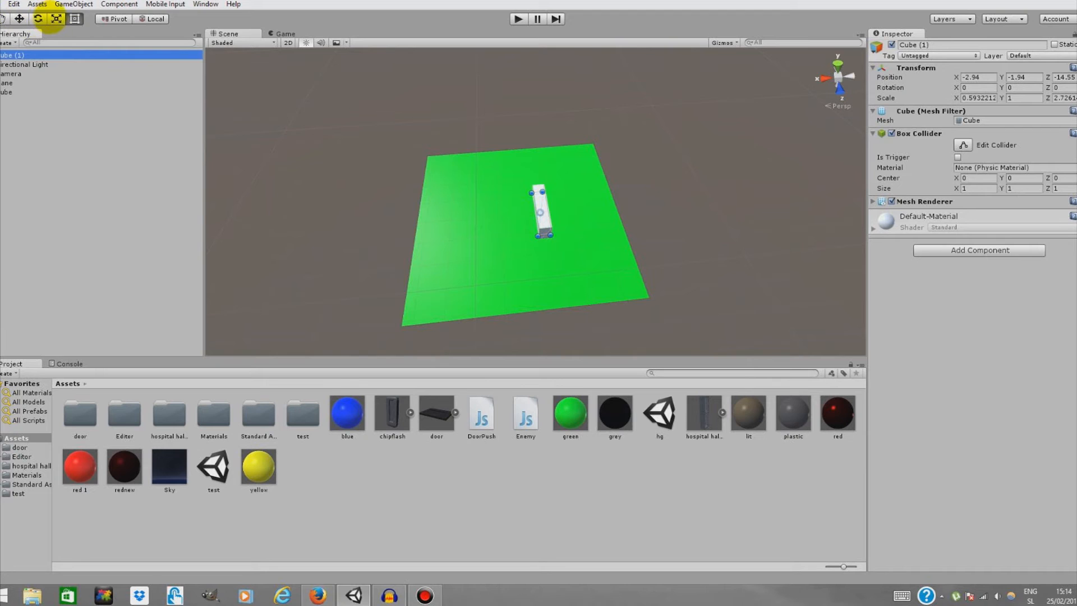
left_click_drag(540, 192, 558, 246)
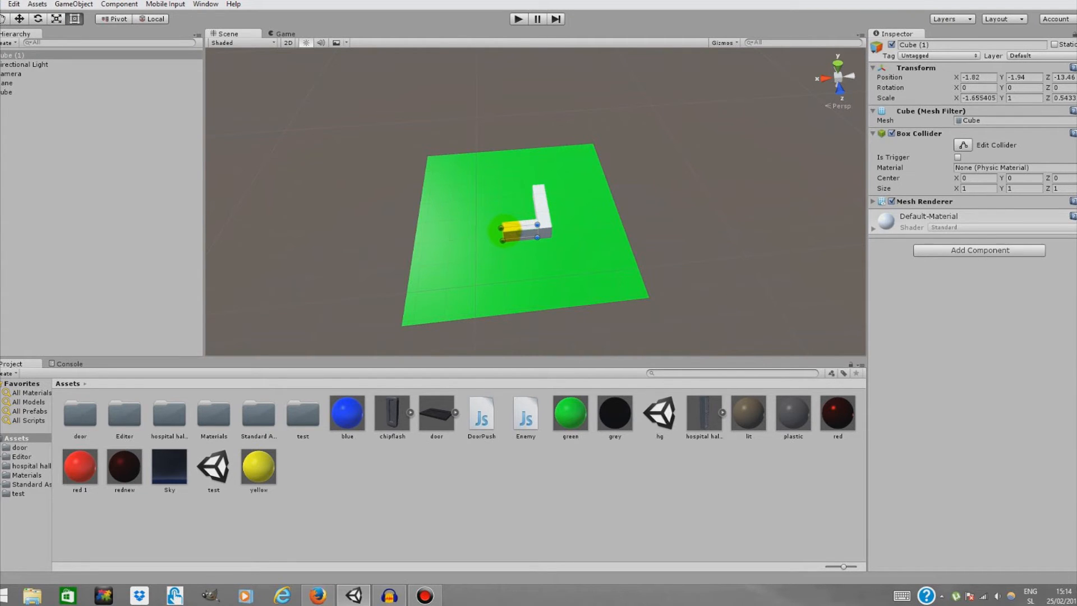
Duplicate Cube (1) and stretch the copy into a third wall segment, making a Z-shaped wall
right_click(138, 55)
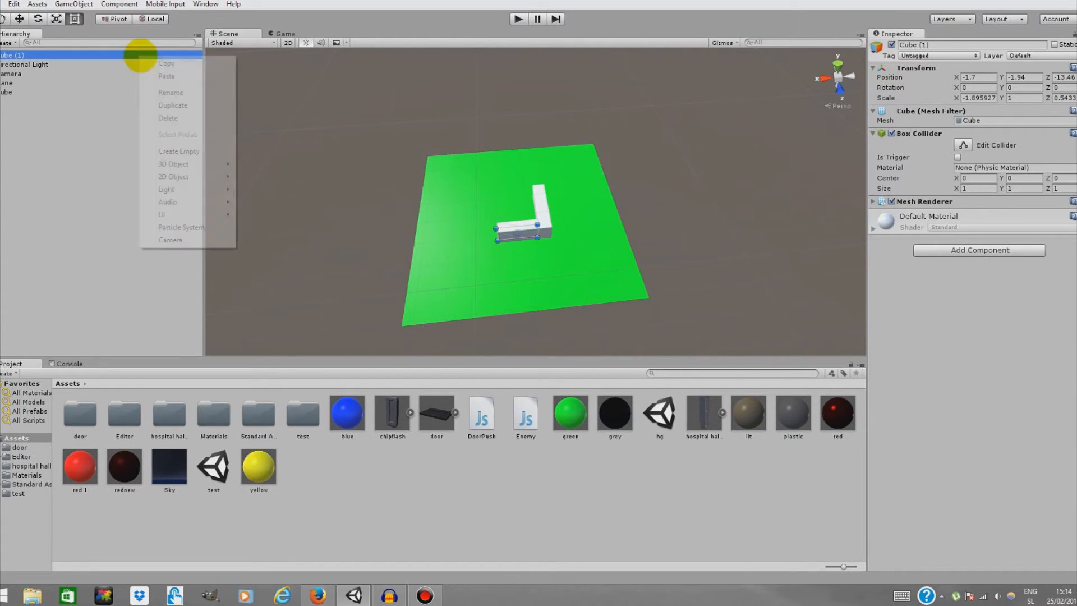
left_click(224, 105)
left_click_drag(537, 231, 517, 233)
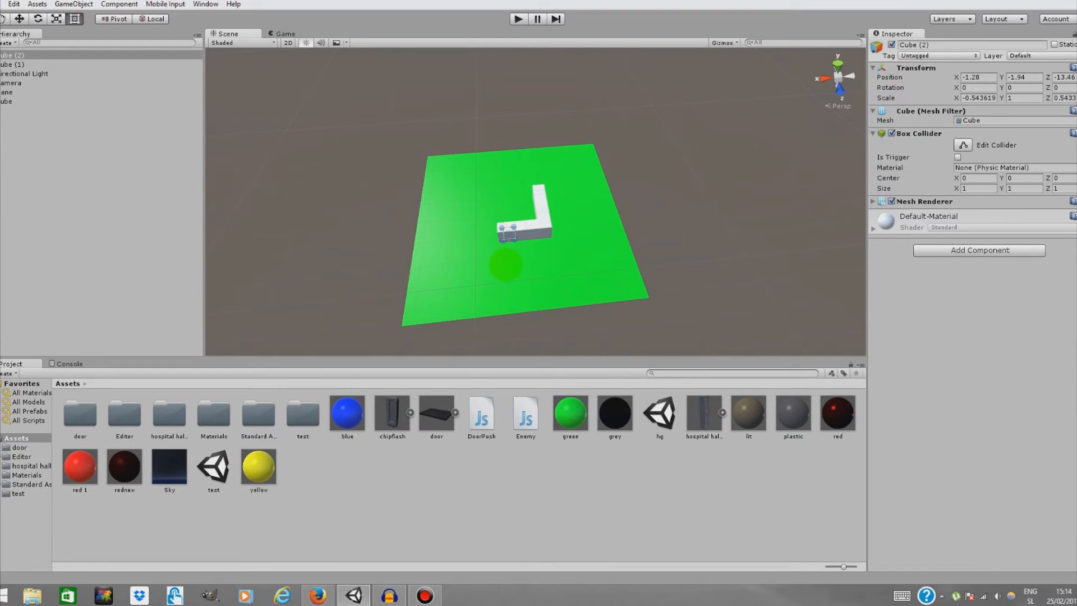
middle_click_drag(547, 264, 780, 264)
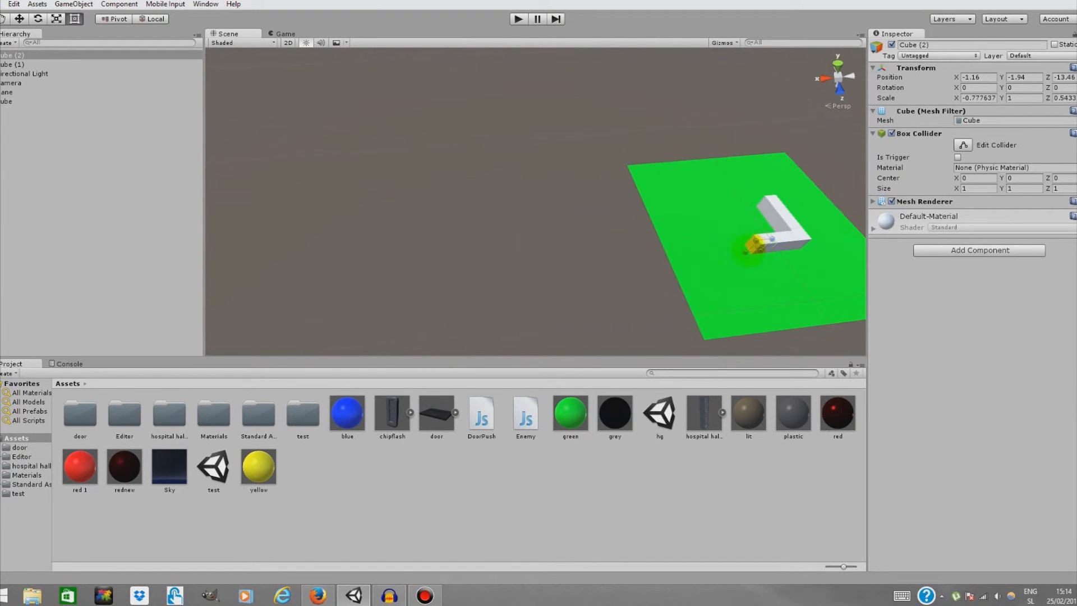
middle_click_drag(717, 214, 452, 221)
scroll(514, 281, "up", 6)
left_click_drag(512, 278, 686, 274, "alt")
scroll(631, 256, "down", 5)
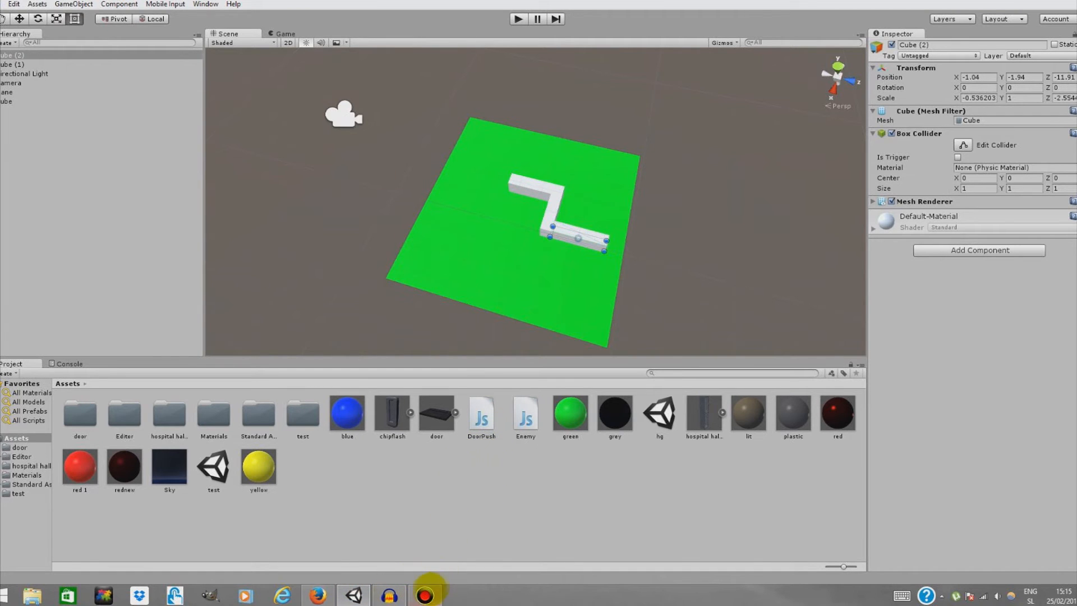
left_click(425, 595)
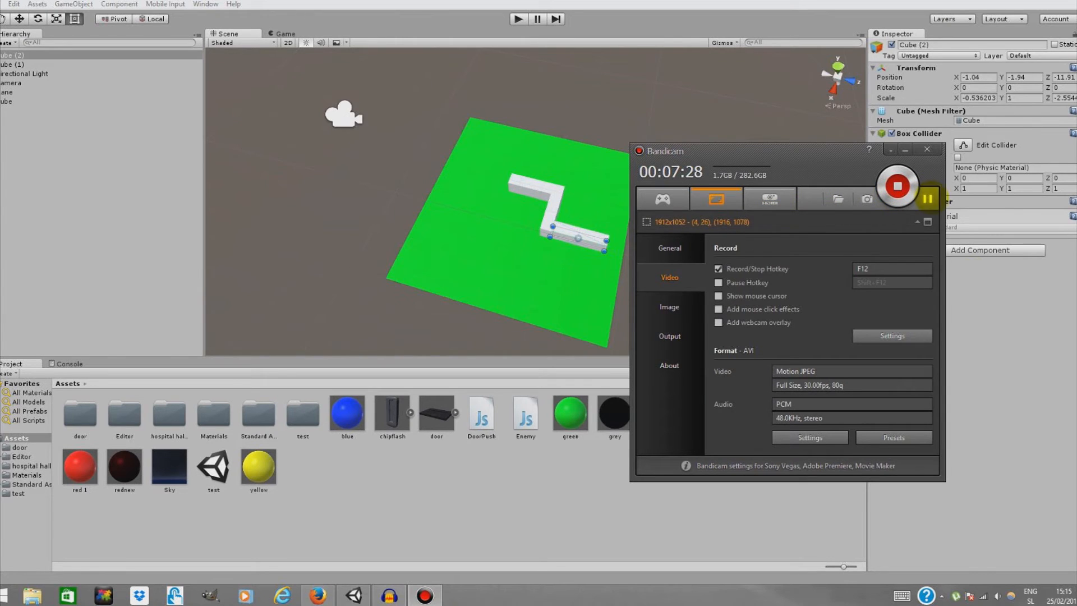
left_click(927, 198)
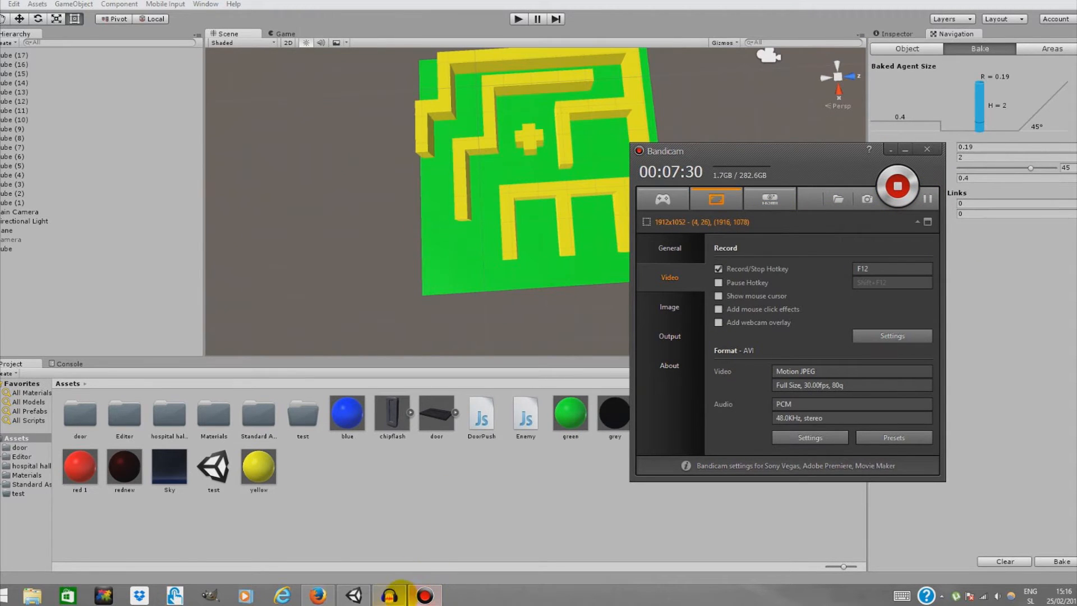
left_click(393, 593)
left_click(9, 26)
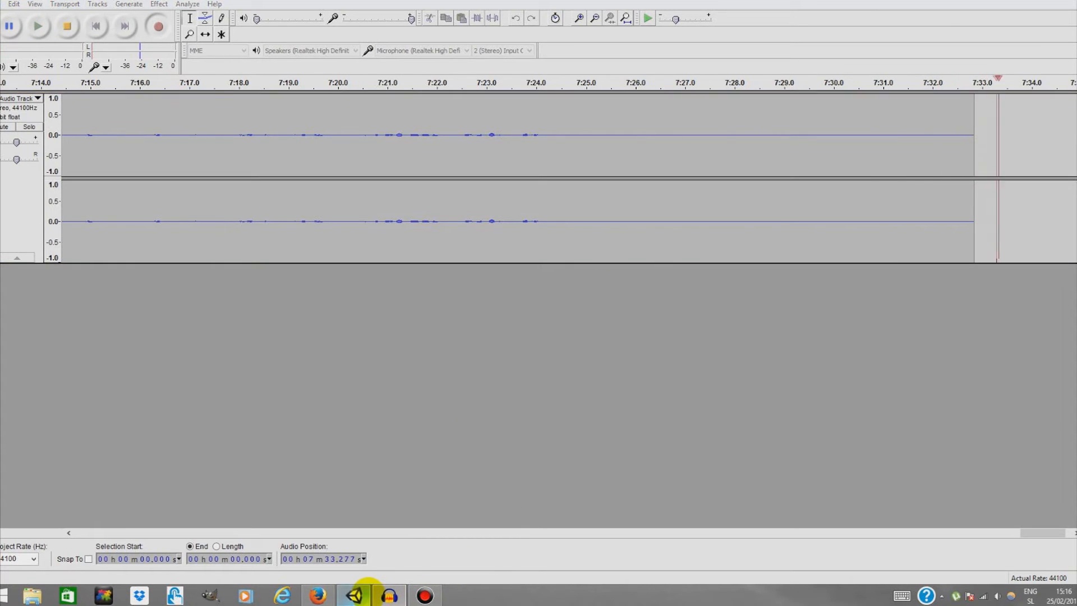
left_click(355, 593)
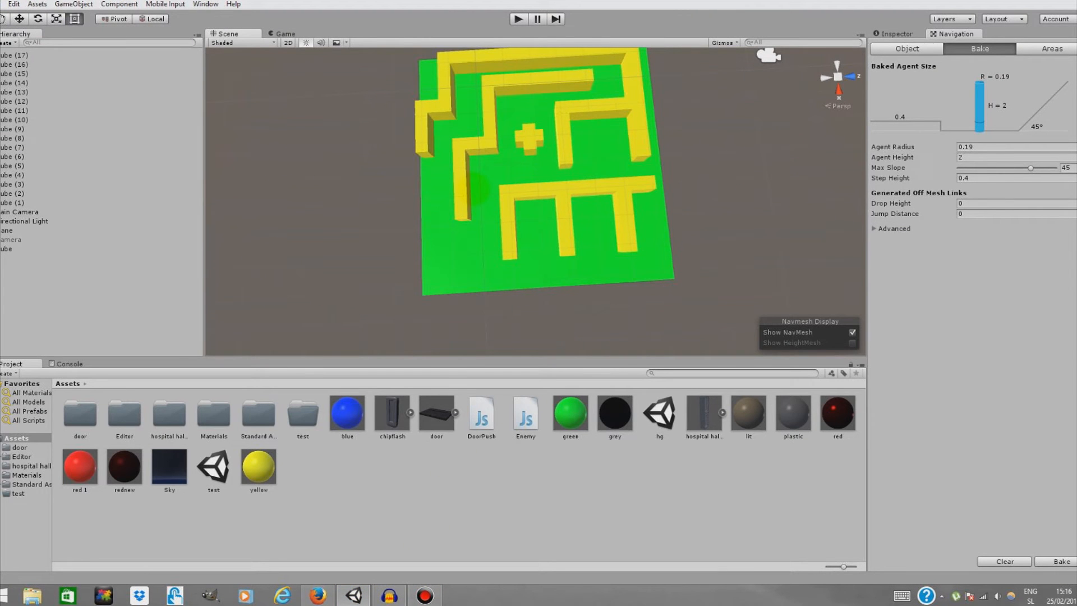
Examine the finished maze layout on the plane from different angles
right_click_drag(625, 206, 626, 178)
key("w")
key("s")
key("s")
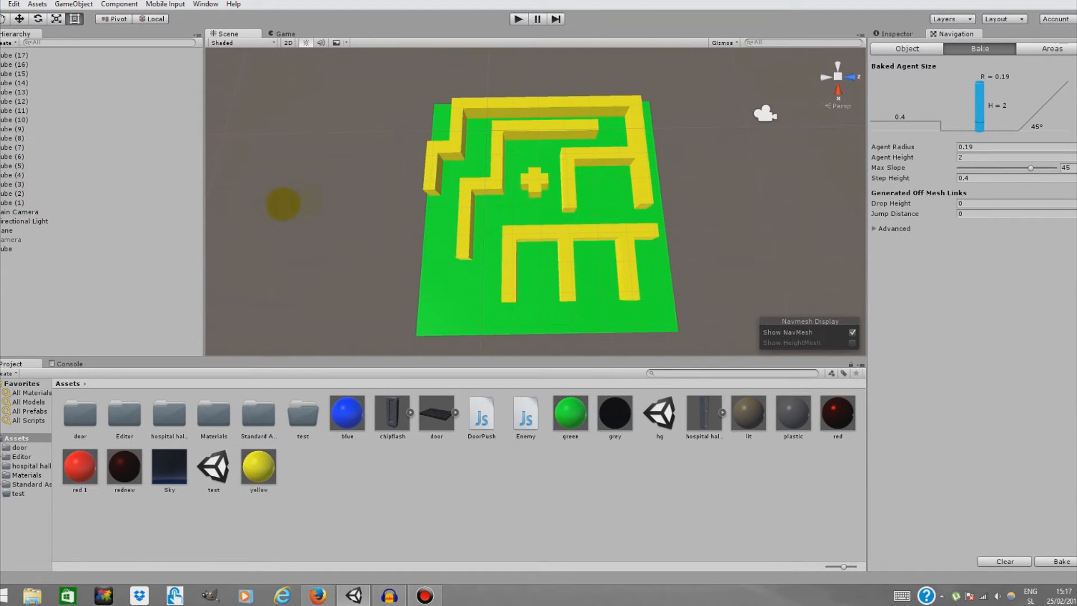
right_click_drag(466, 225, 514, 207)
key("w")
scroll(513, 208, "down", 3)
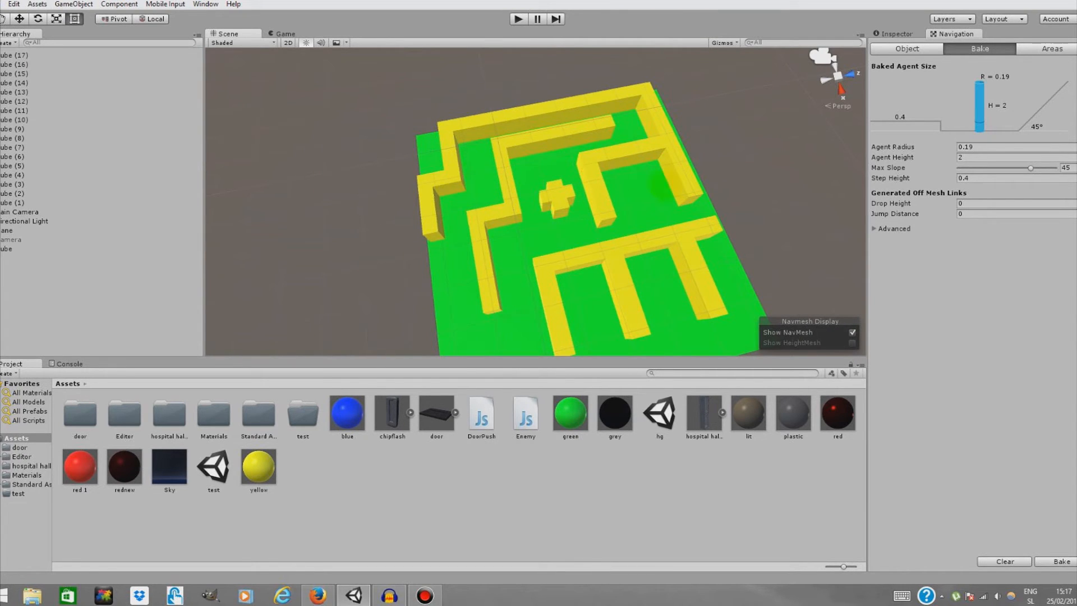
right_click_drag(616, 289, 624, 310)
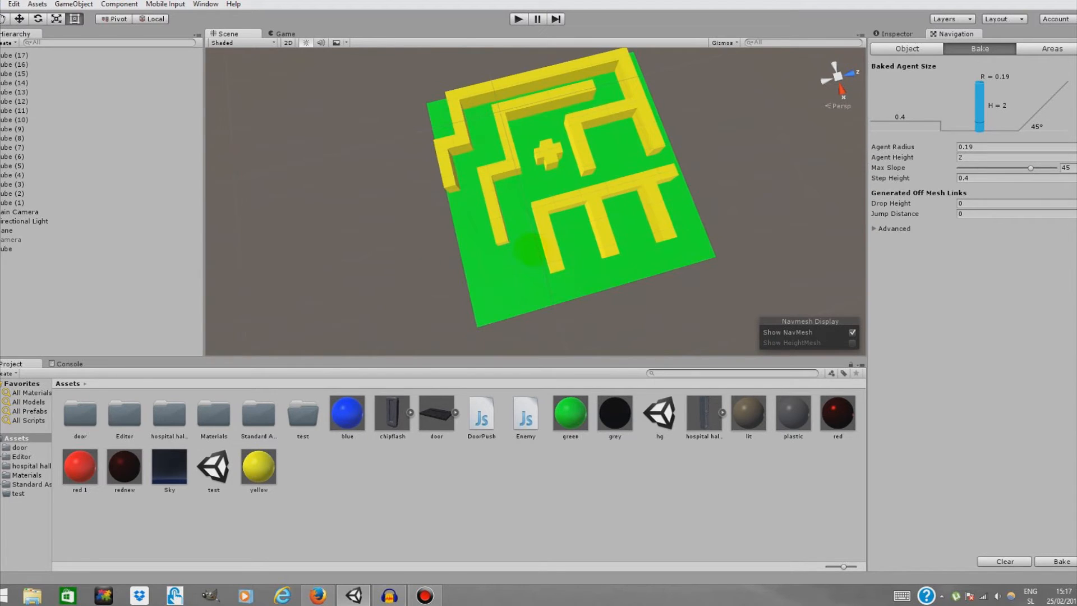
Select the plane and all the cube walls together and mark them as Static
left_click(530, 250)
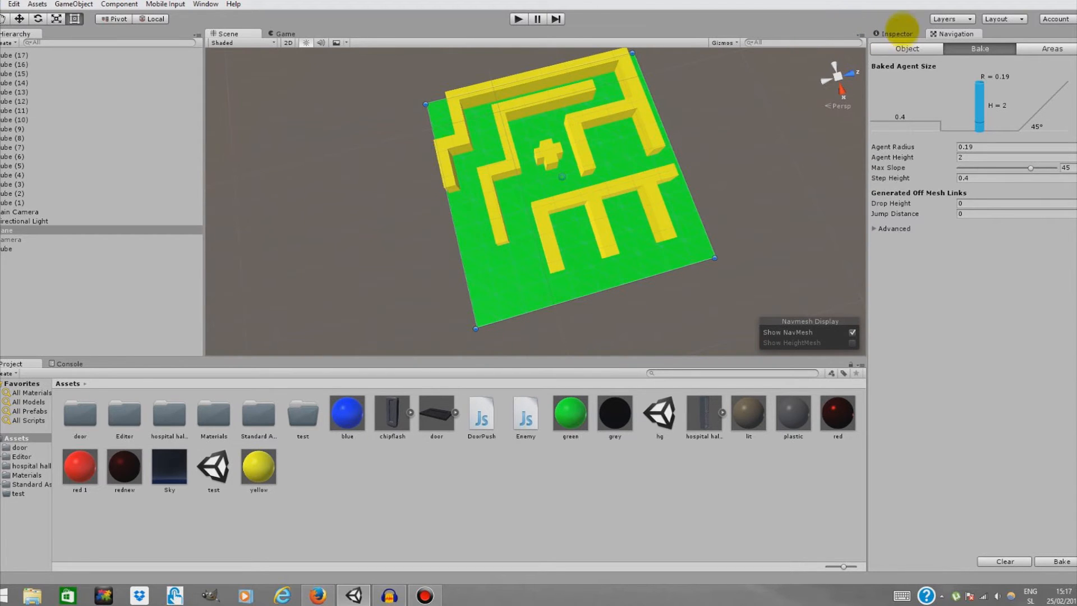
left_click(892, 34)
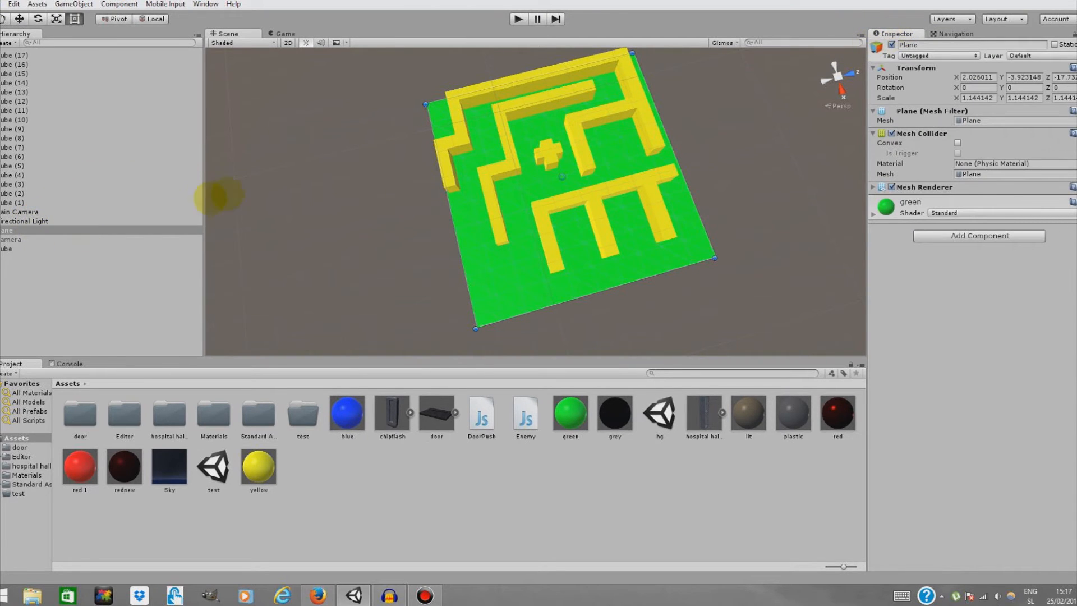
left_click(90, 226)
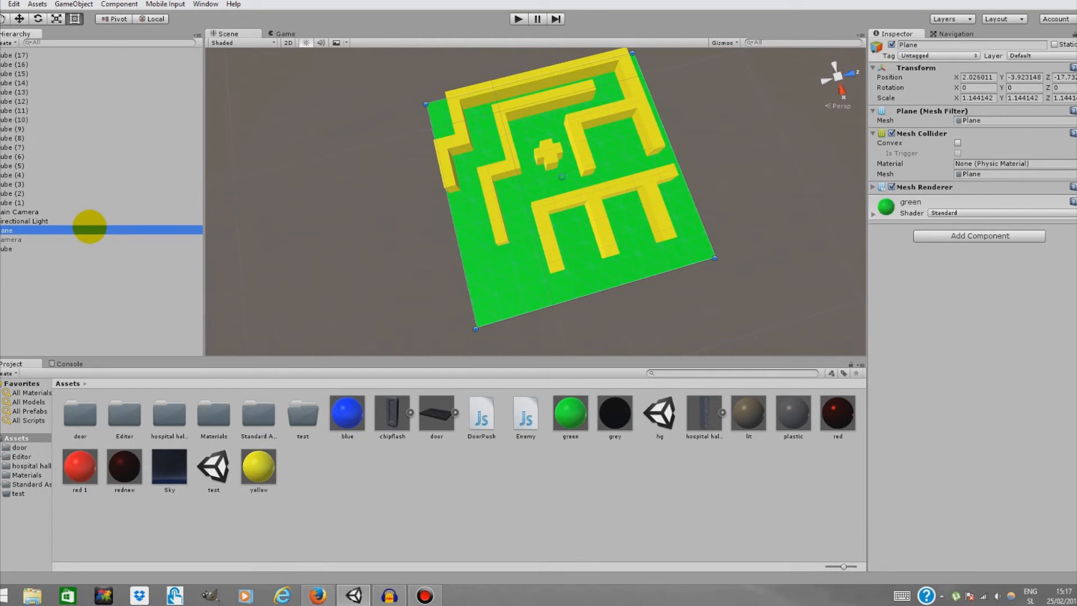
left_click(29, 247, "ctrl")
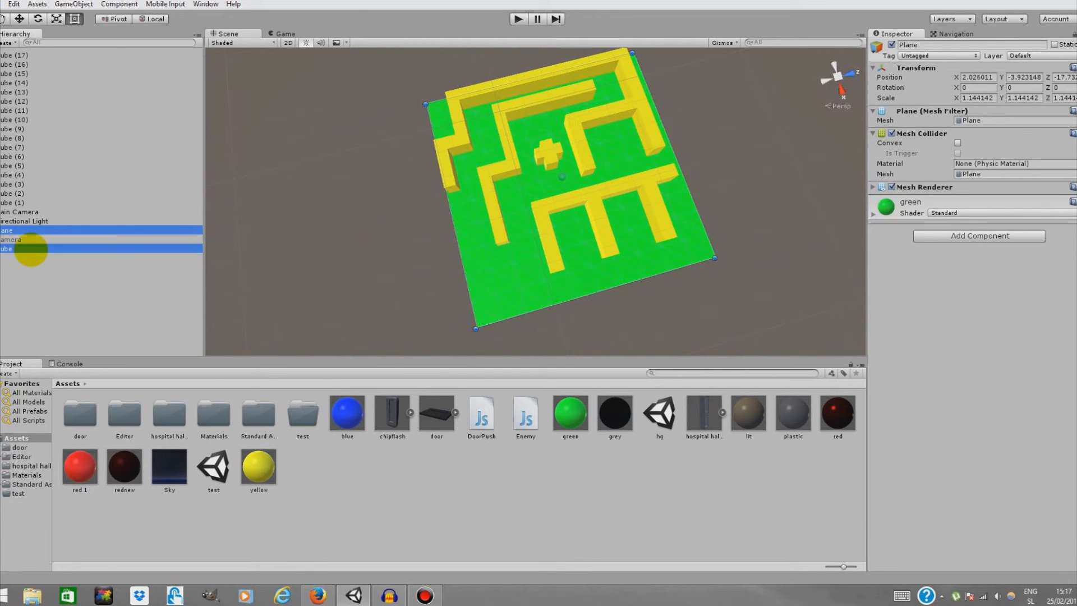
left_click(39, 202)
left_click(42, 55, "shift")
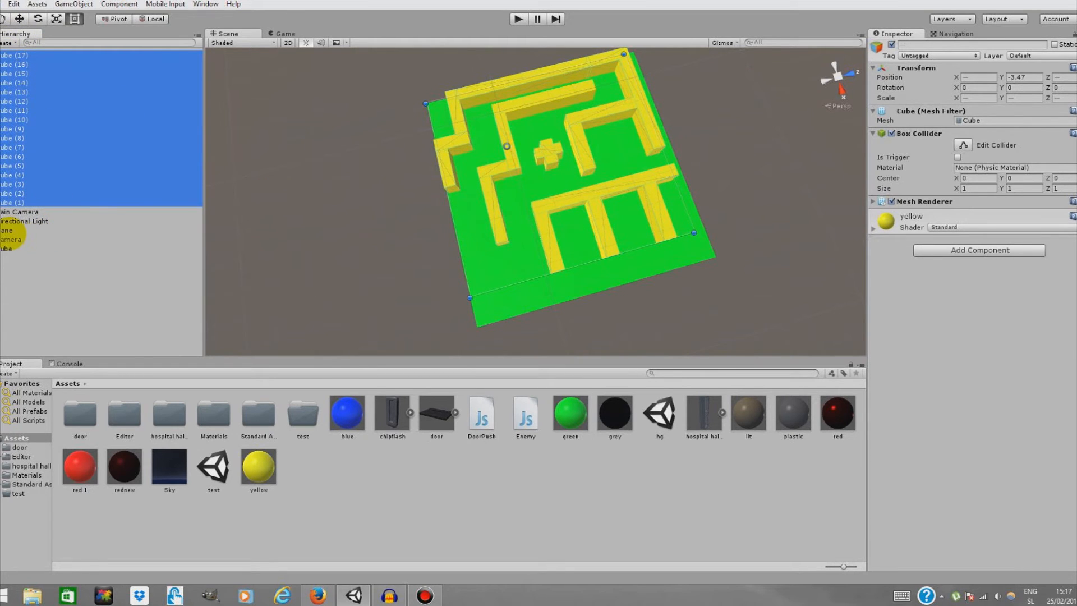
left_click(13, 230, "ctrl")
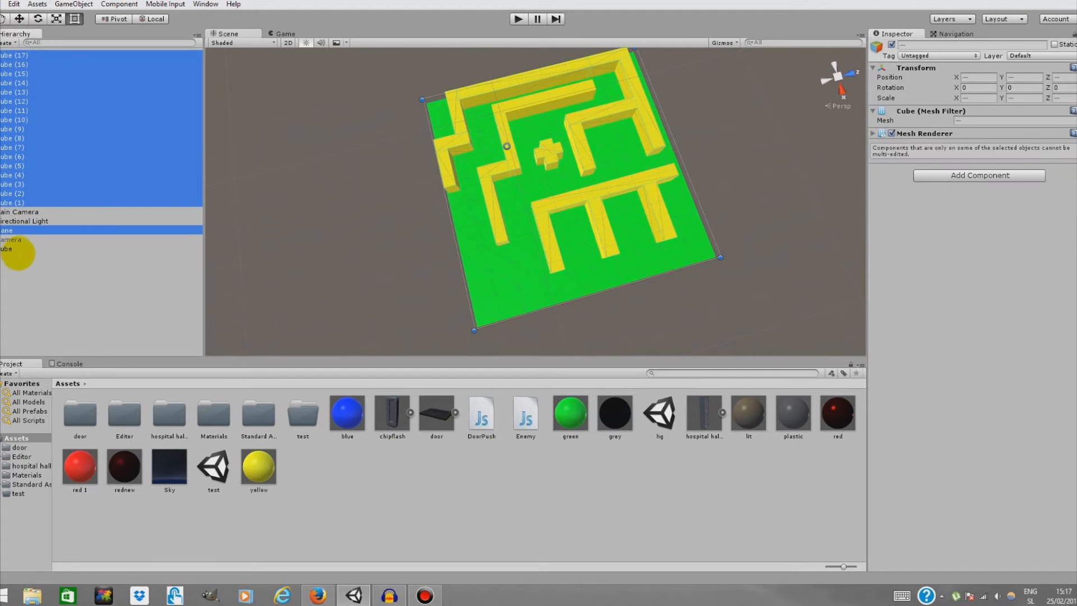
left_click(15, 249, "ctrl")
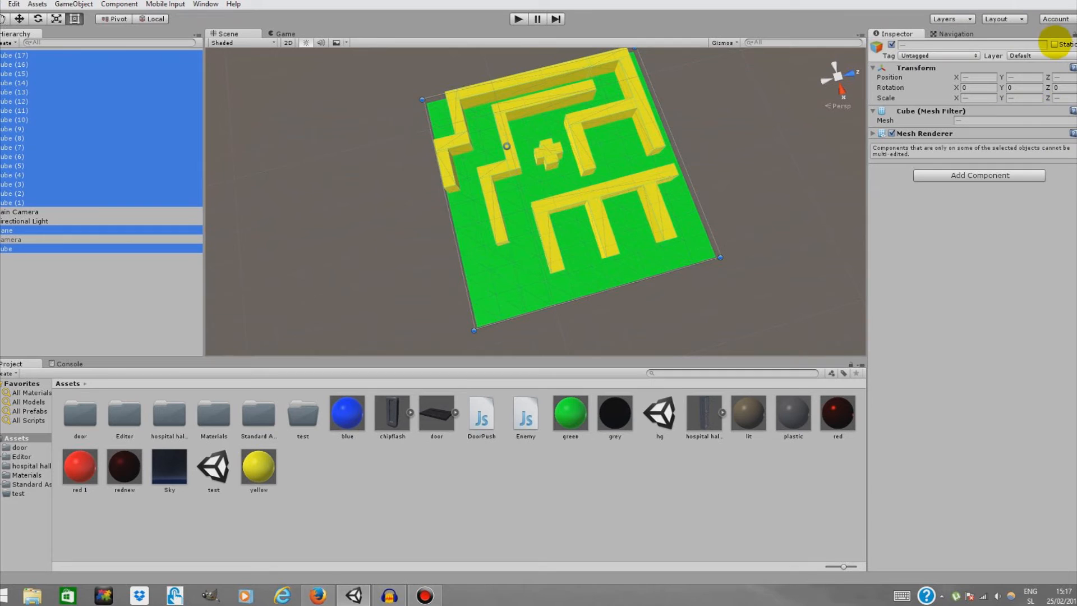
left_click(1055, 44)
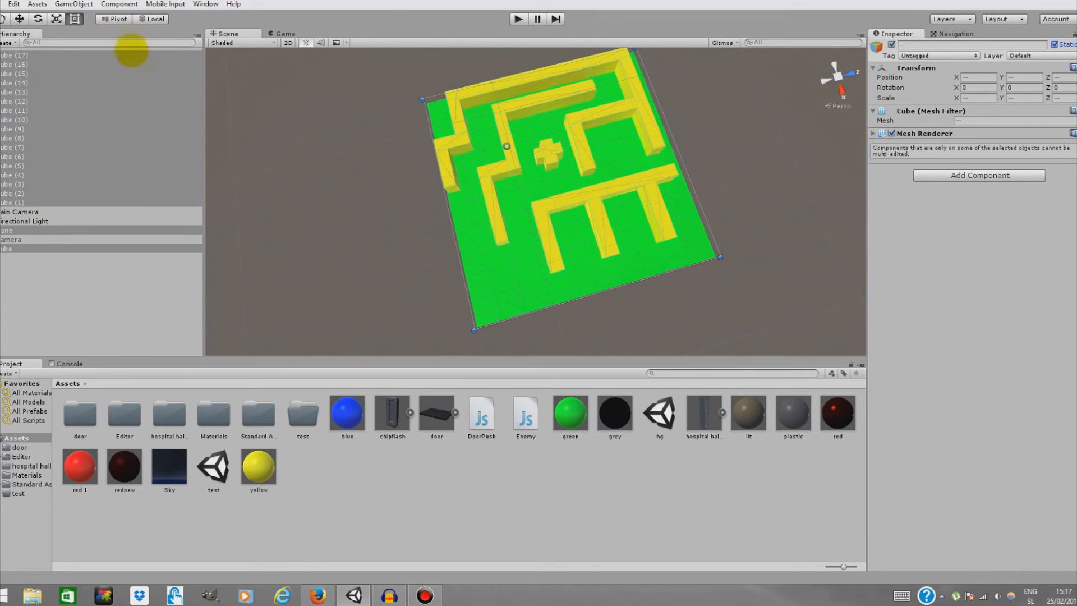
Open the Navigation window, set the agent radius to 0.18, and bake the NavMesh
left_click(206, 4)
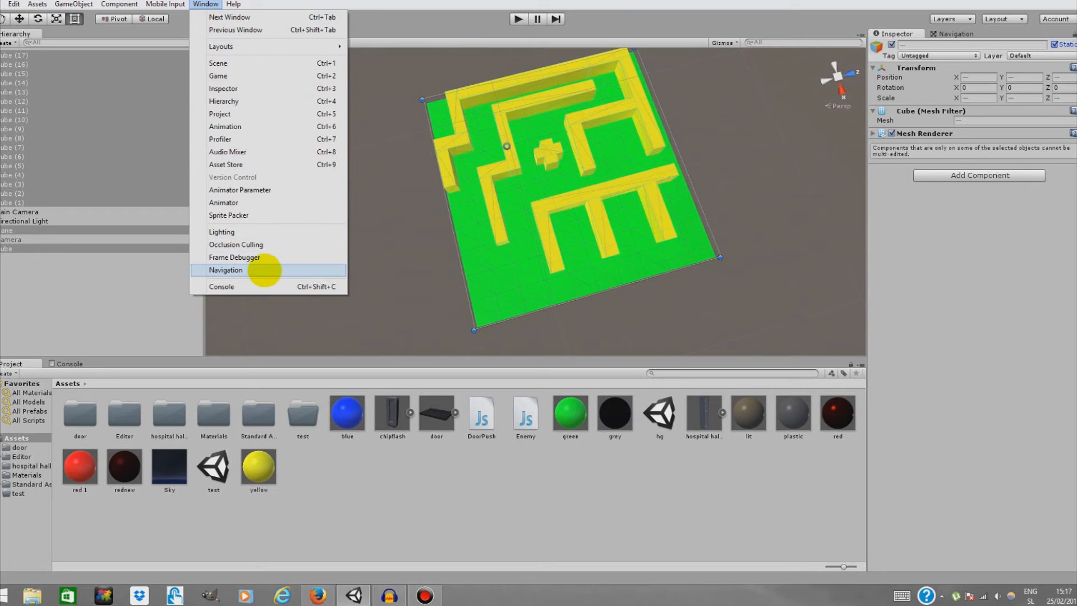
left_click(226, 270)
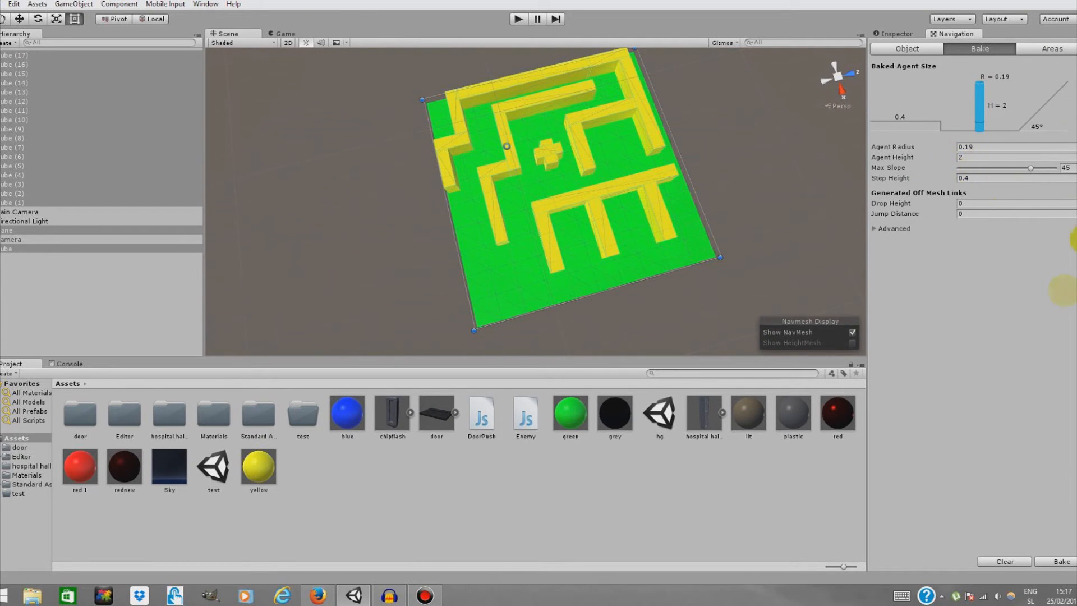
left_click_drag(954, 149, 949, 146)
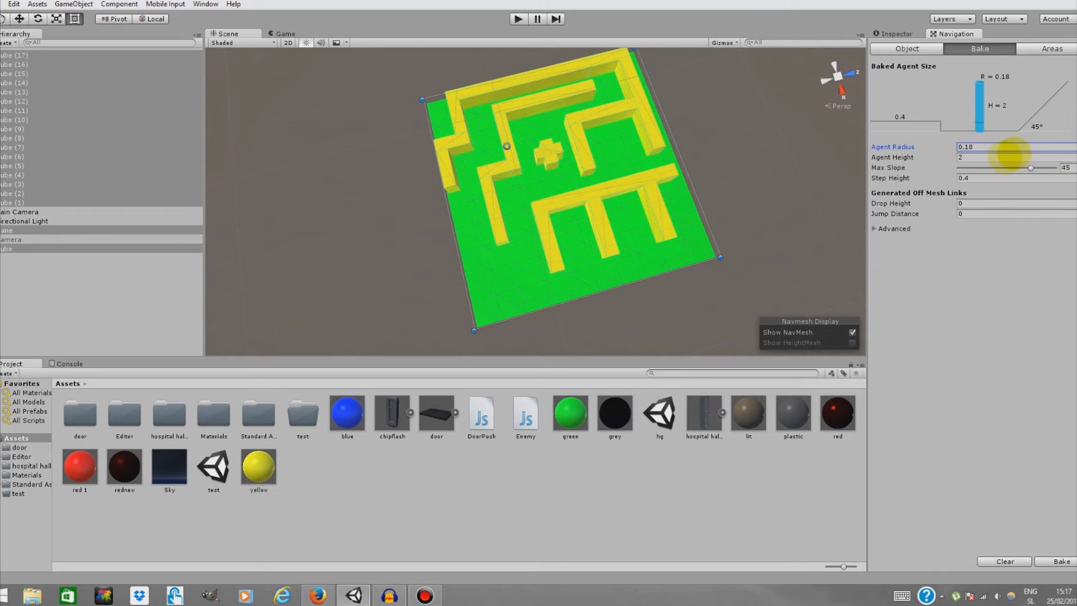
left_click(1055, 560)
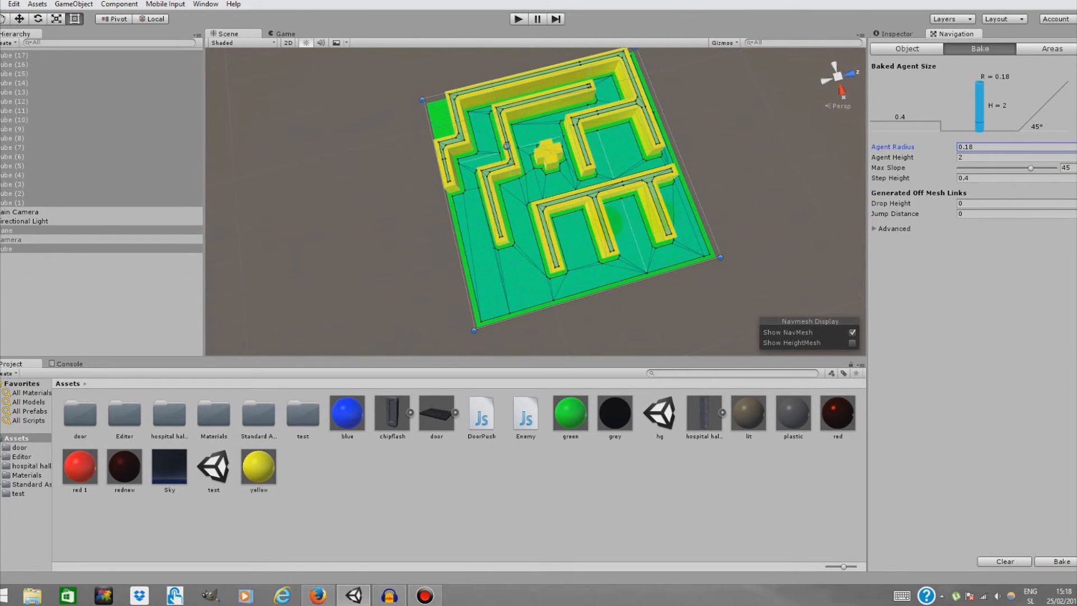
Toggle the NavMesh display off and on and inspect the baked NavMesh across the maze
left_click(721, 120)
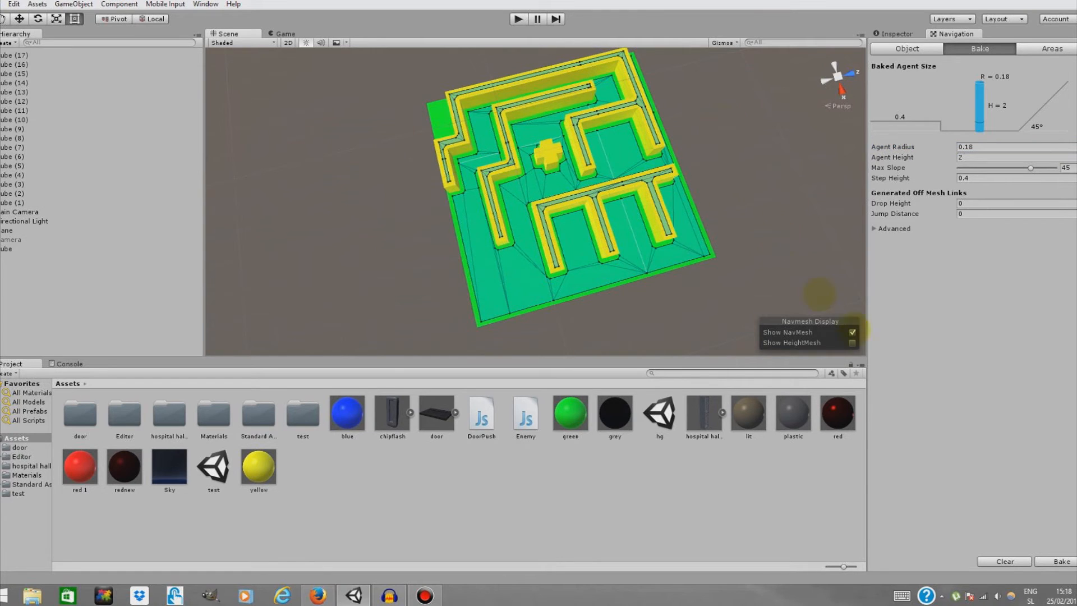
left_click(851, 332)
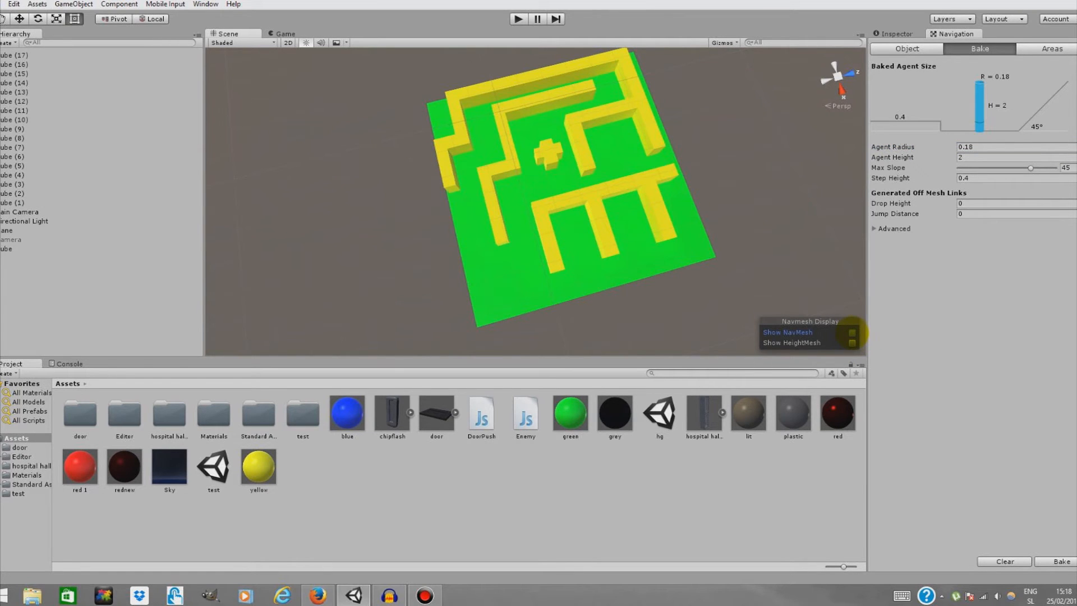
left_click(852, 332)
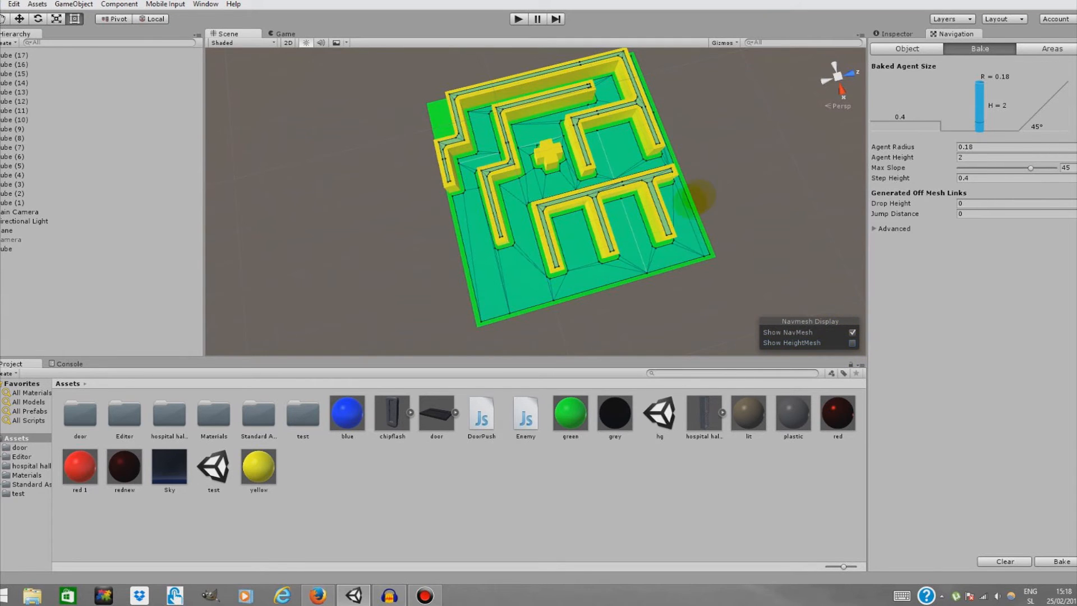
scroll(659, 210, "up", 3)
right_click_drag(665, 211, 644, 131)
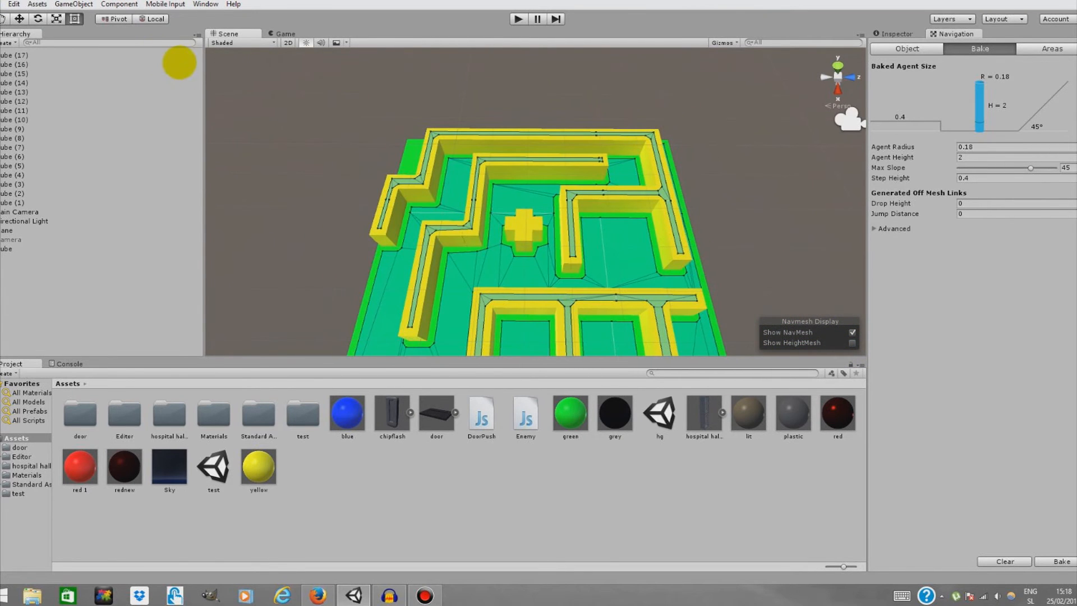
Add a Capsule 3D object to the scene and focus the view on it
left_click(89, 5)
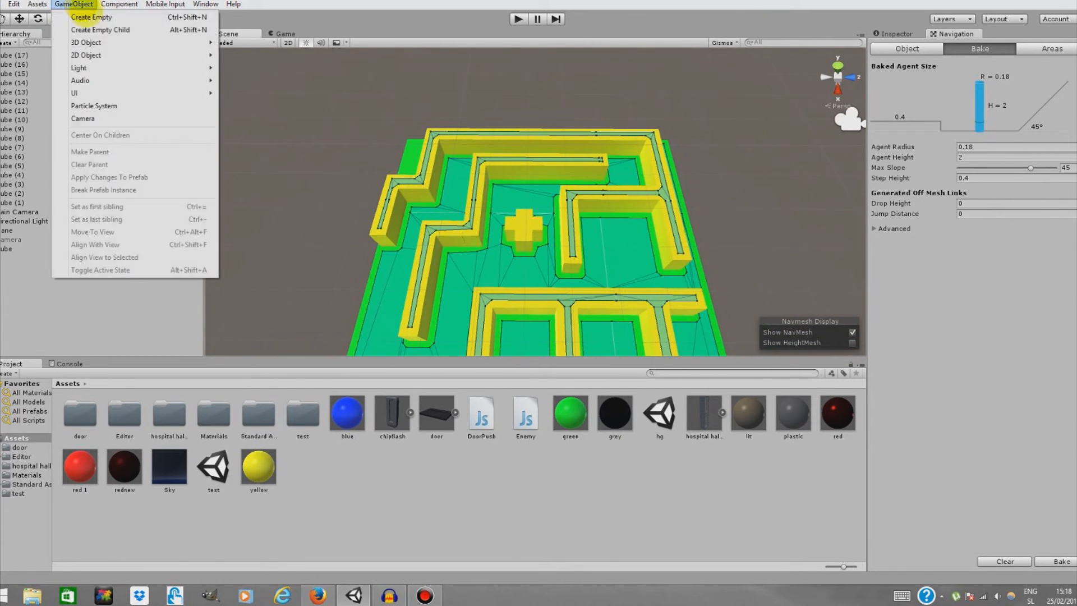
mouse_move(105, 41)
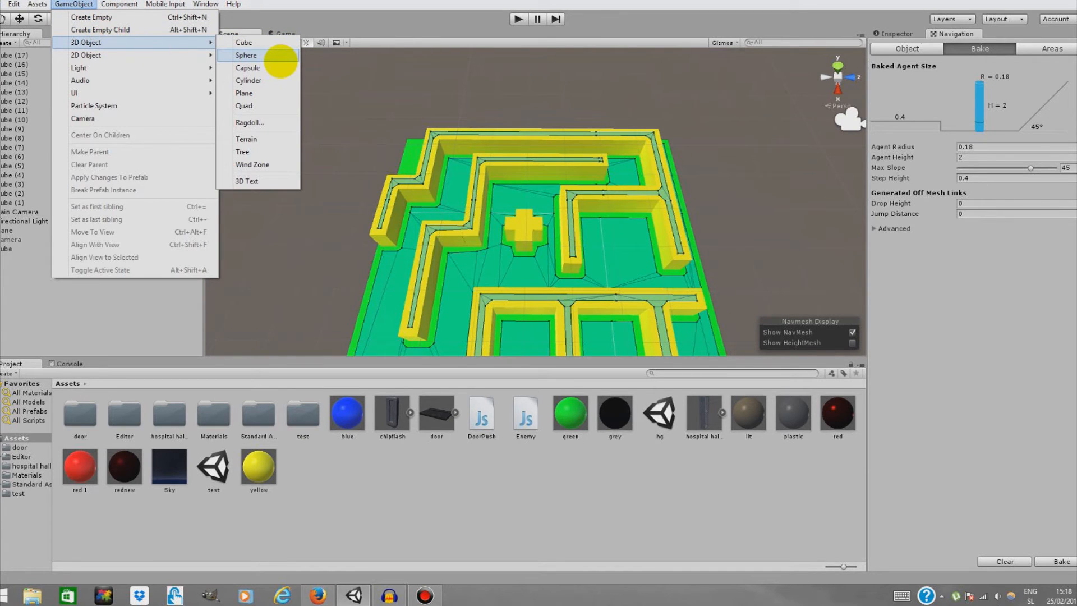
left_click(247, 68)
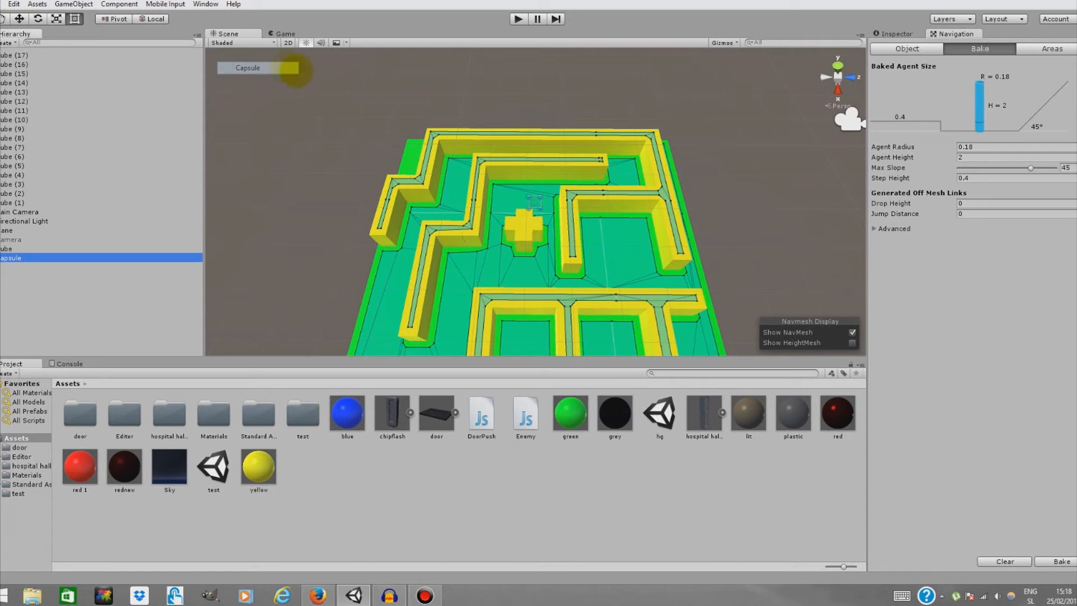
key("f")
left_click(19, 19)
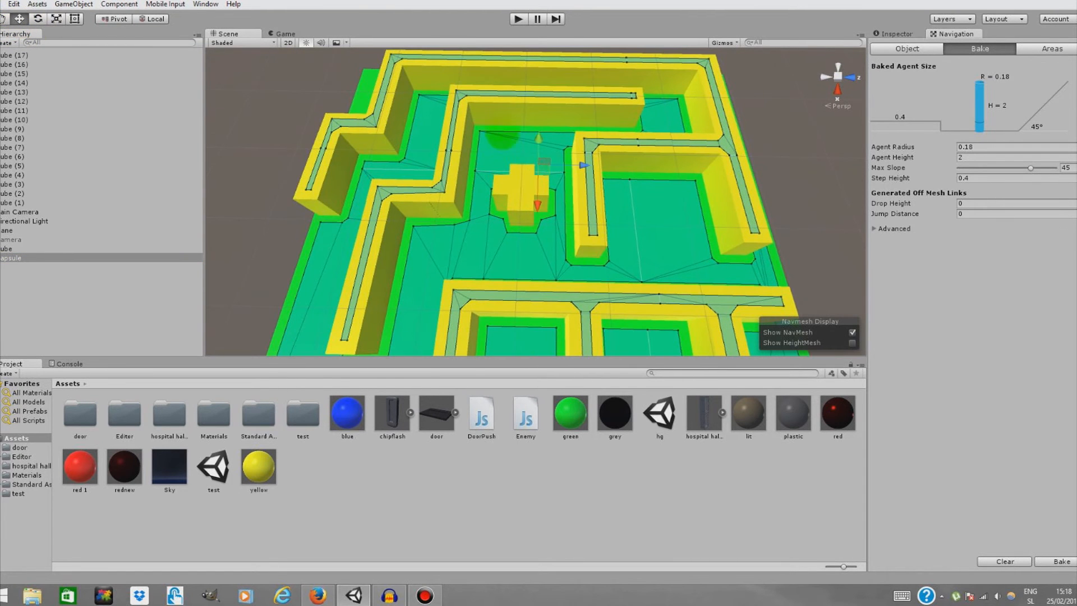
key("f")
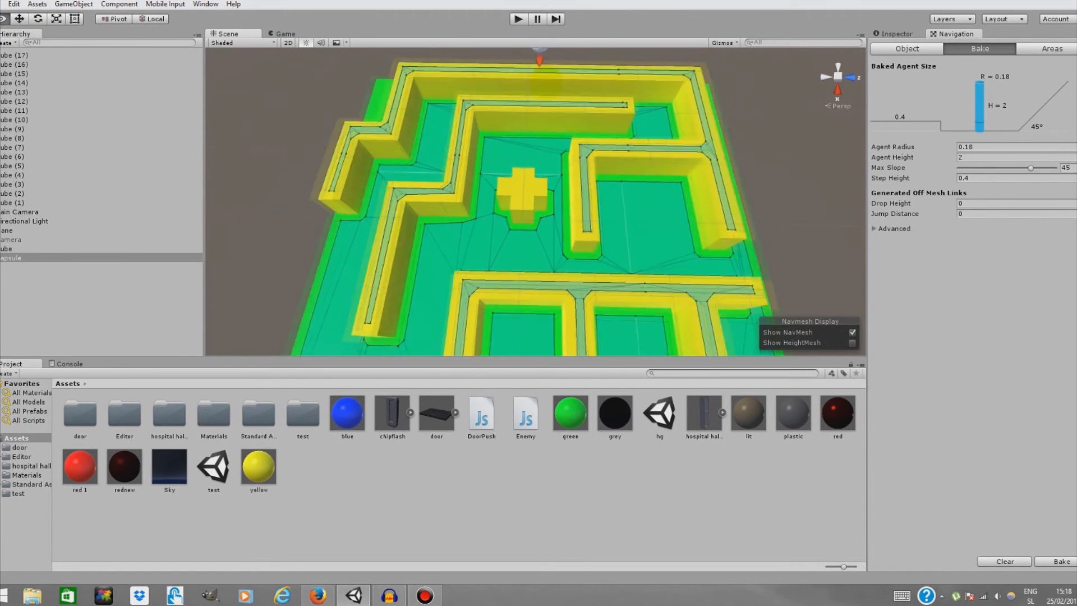
Scale the capsule down to about 0.55 and move it into a corridor of the maze's lower section
left_click_drag(538, 124, 539, 105)
left_click_drag(534, 169, 529, 275)
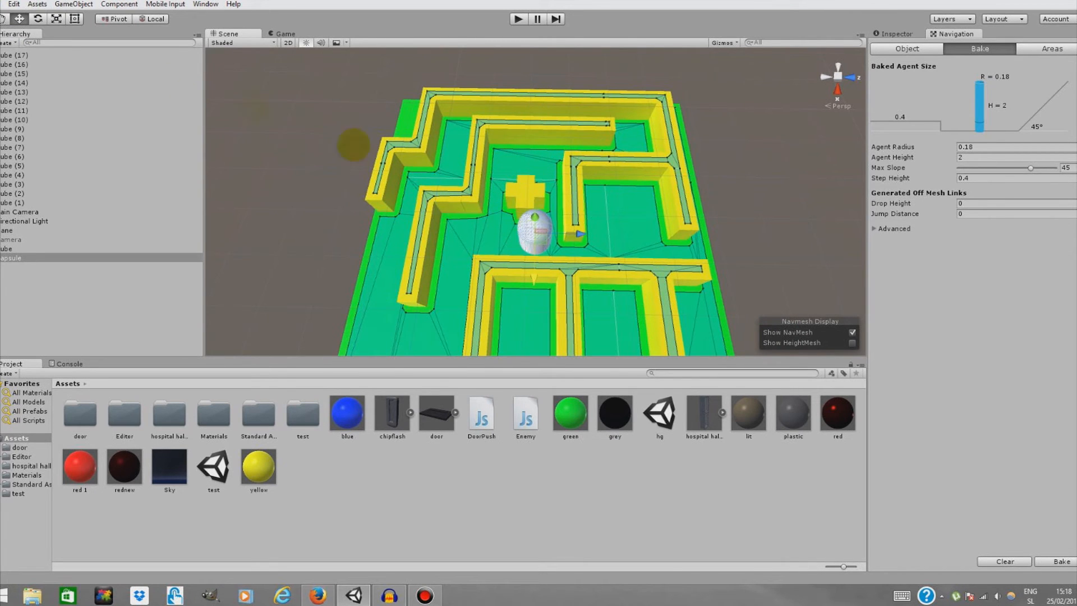
left_click(56, 18)
left_click_drag(536, 232, 511, 234)
key("w")
right_click_drag(533, 256, 558, 110)
key("s")
left_click(21, 18)
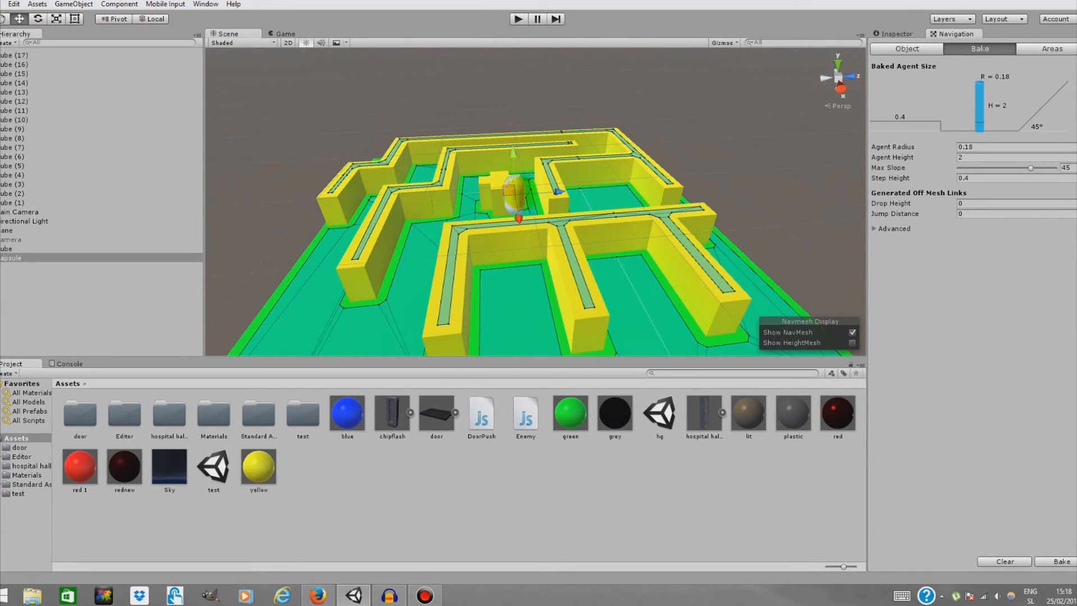
left_click_drag(513, 153, 515, 208)
left_click_drag(521, 279, 541, 340)
left_click_drag(529, 294, 530, 269)
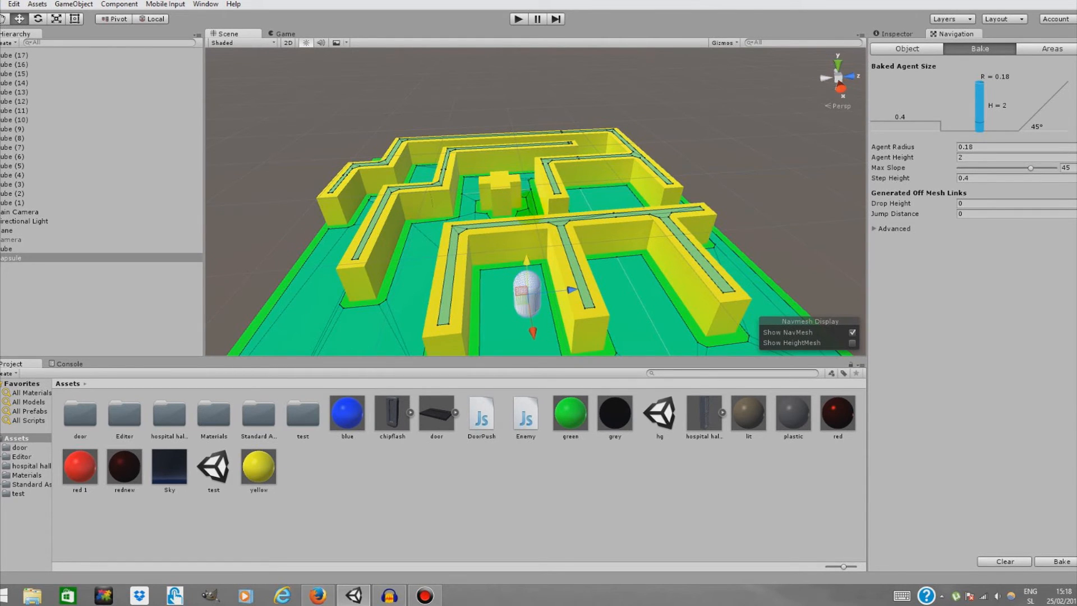
Add a Nav Mesh Agent component and the Enemy script to the capsule
left_click(894, 33)
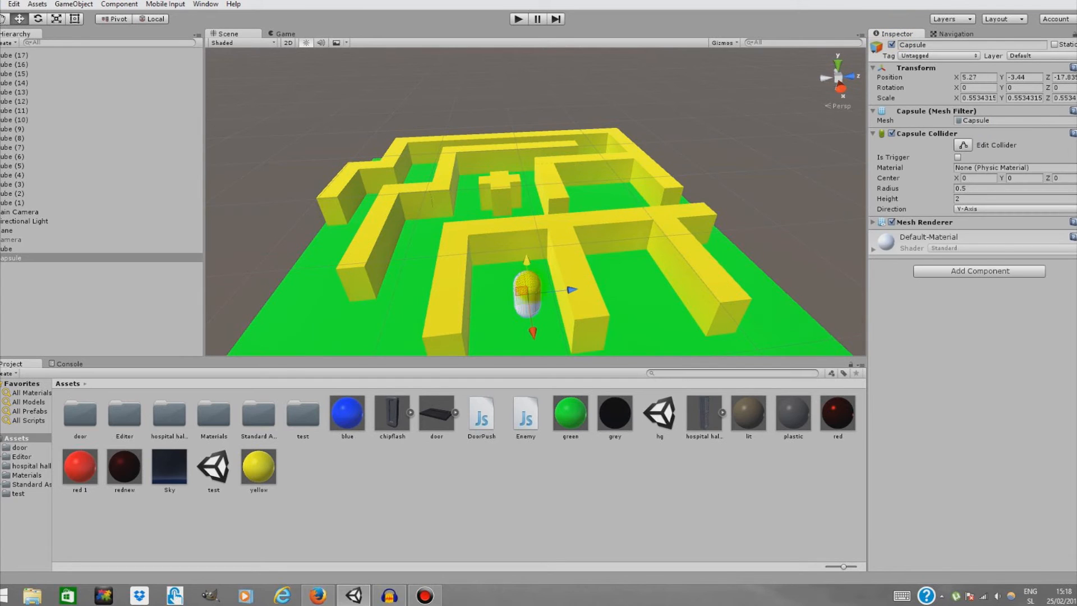
left_click(942, 271)
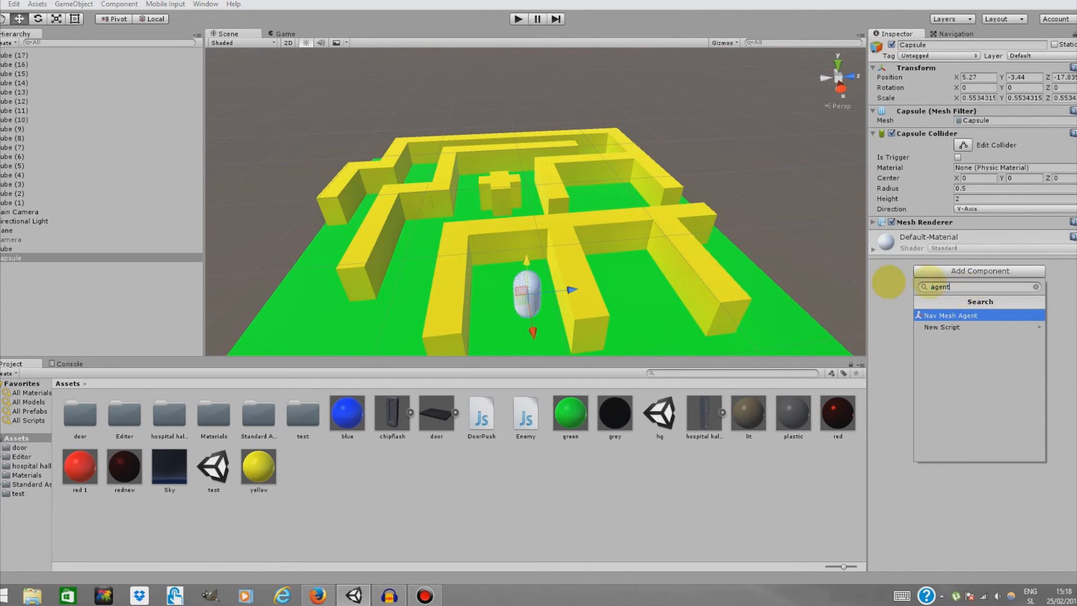
type("age")
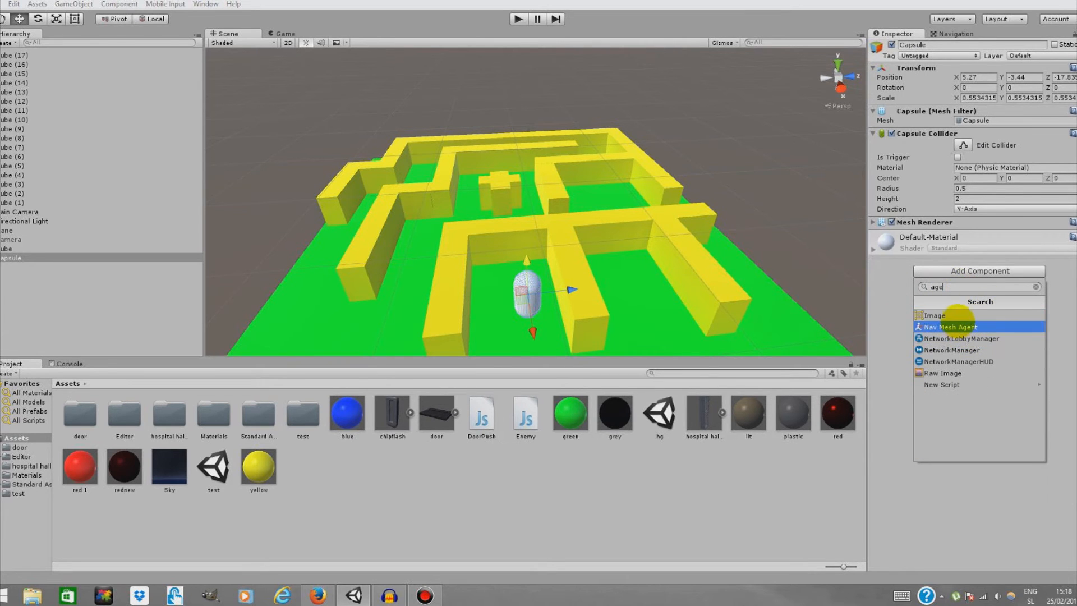
left_click(954, 327)
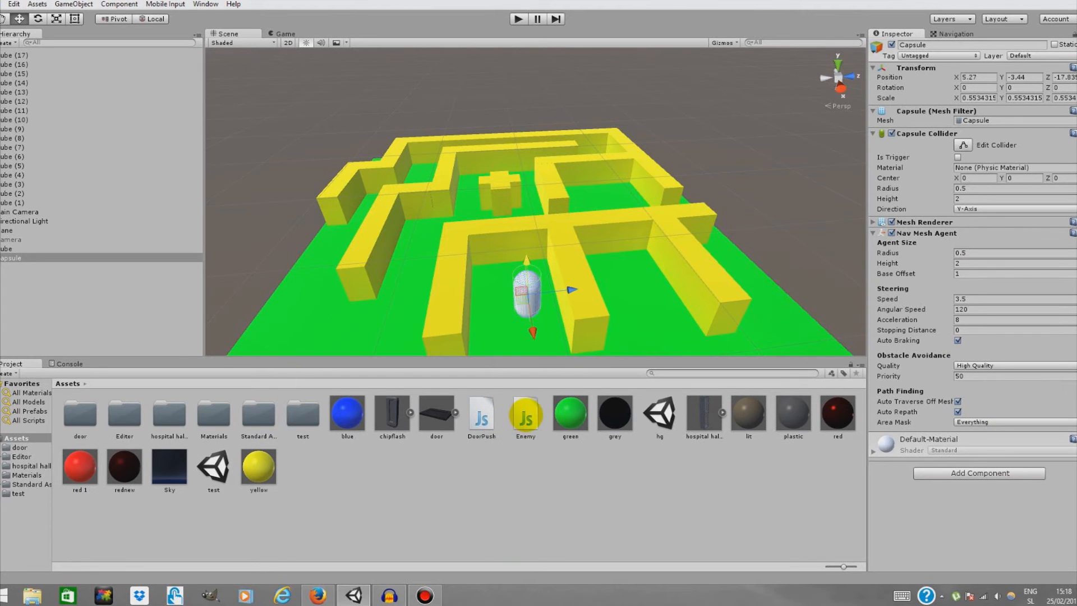
left_click_drag(875, 483, 873, 477)
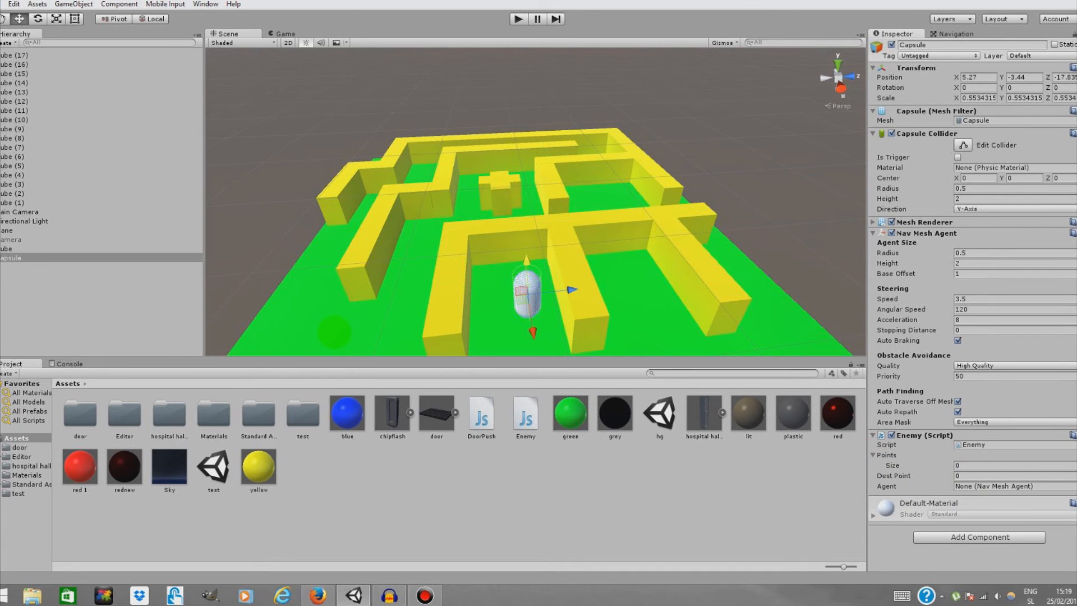
Add a Sphere 3D object to the scene
left_click_drag(432, 201, 670, 320, "alt")
scroll(671, 319, "down", 6)
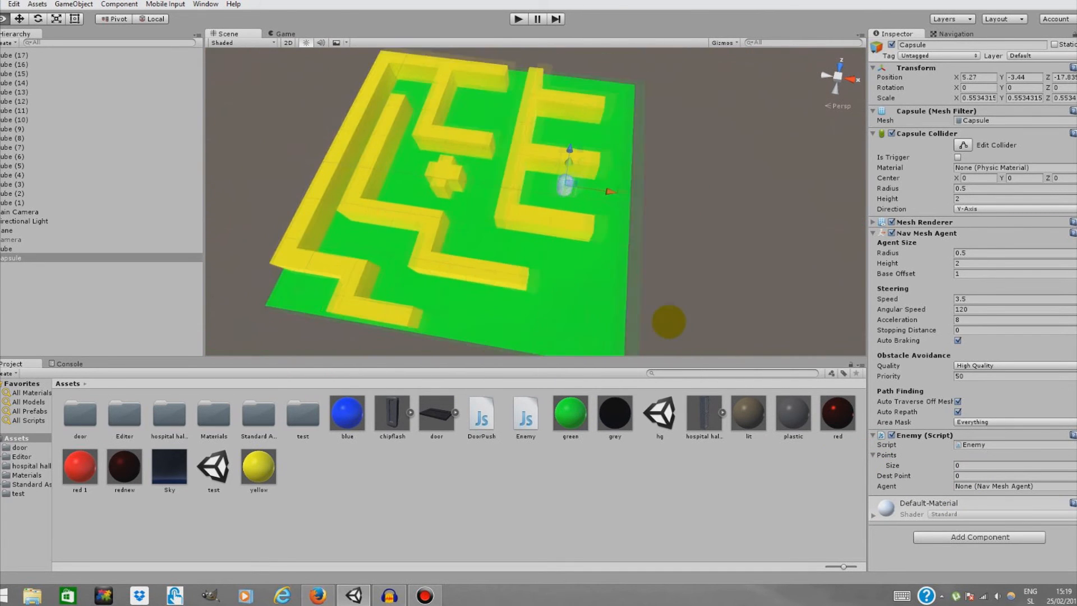
left_click(74, 4)
mouse_move(180, 40)
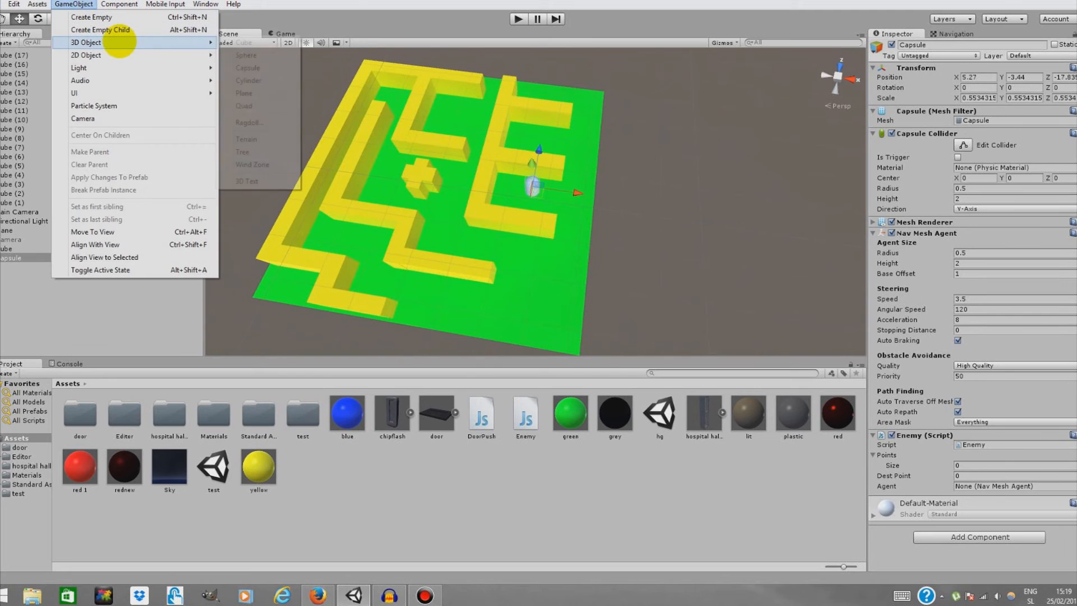
left_click(278, 57)
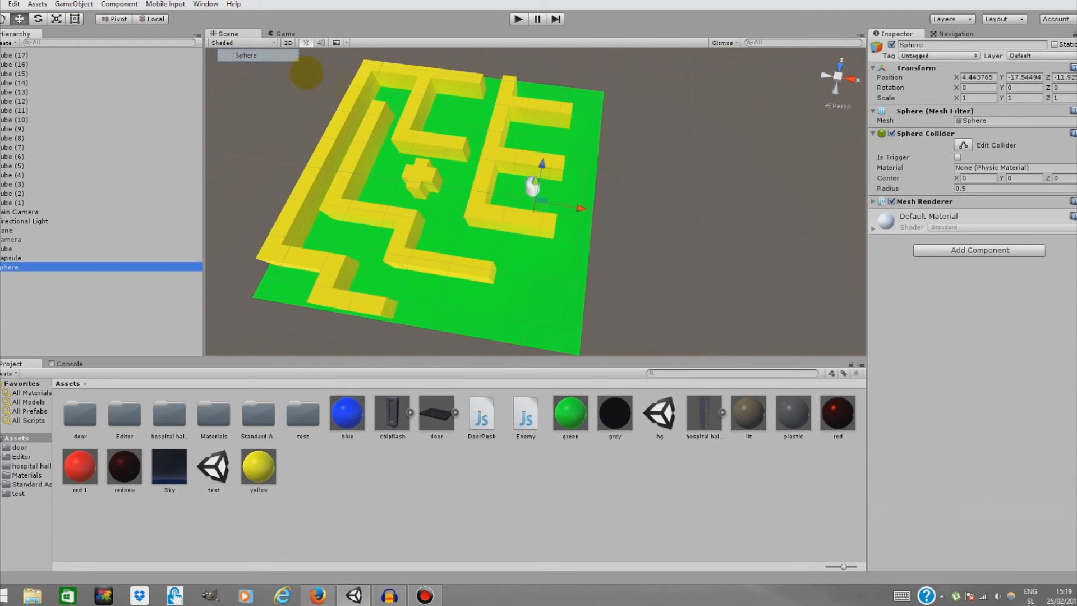
Move the sphere to the open area in front of the maze and scale it down to about 0.46
left_click_drag(541, 165, 540, 163)
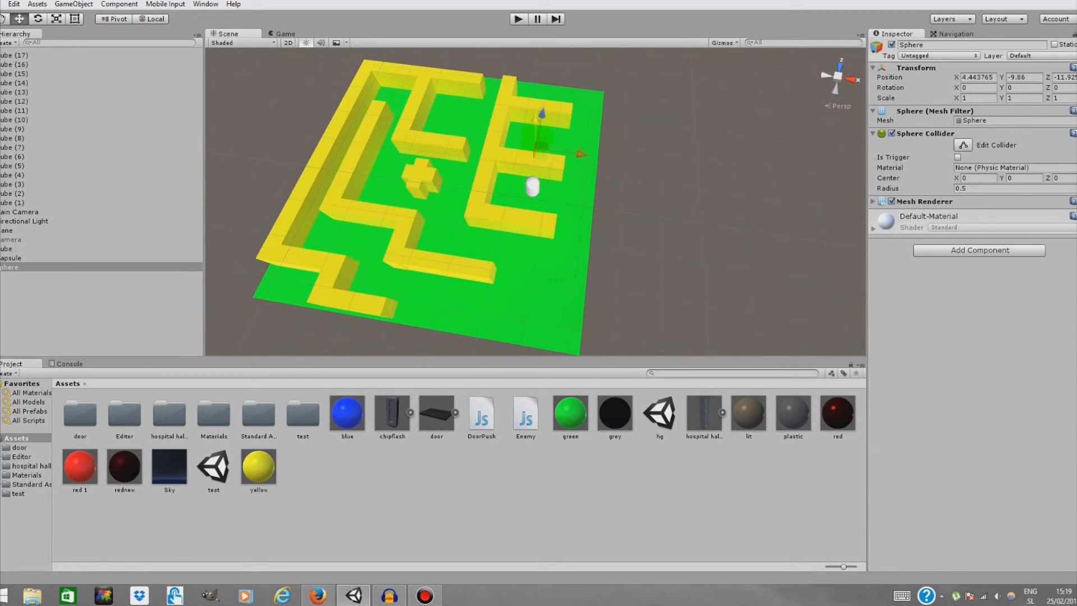
left_click_drag(535, 53, 500, 224)
right_click_drag(507, 279, 460, 198)
key("w")
key("s")
left_click_drag(463, 201, 463, 210)
left_click_drag(501, 263, 533, 284)
left_click(56, 18)
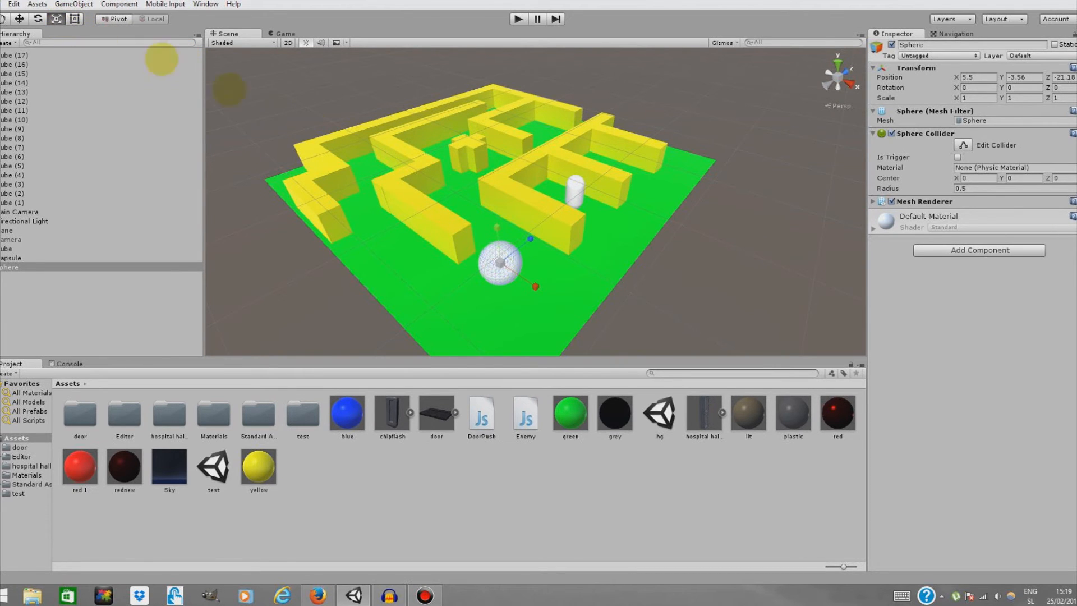
left_click_drag(500, 261, 470, 265)
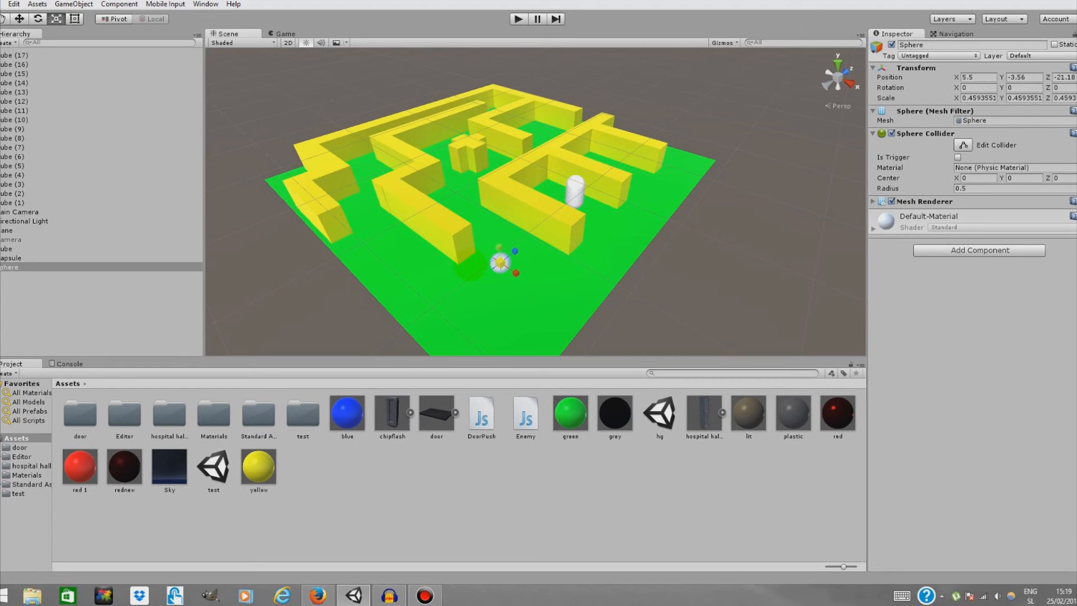
Rename the sphere to Point and apply the blue material to it
left_click(927, 44)
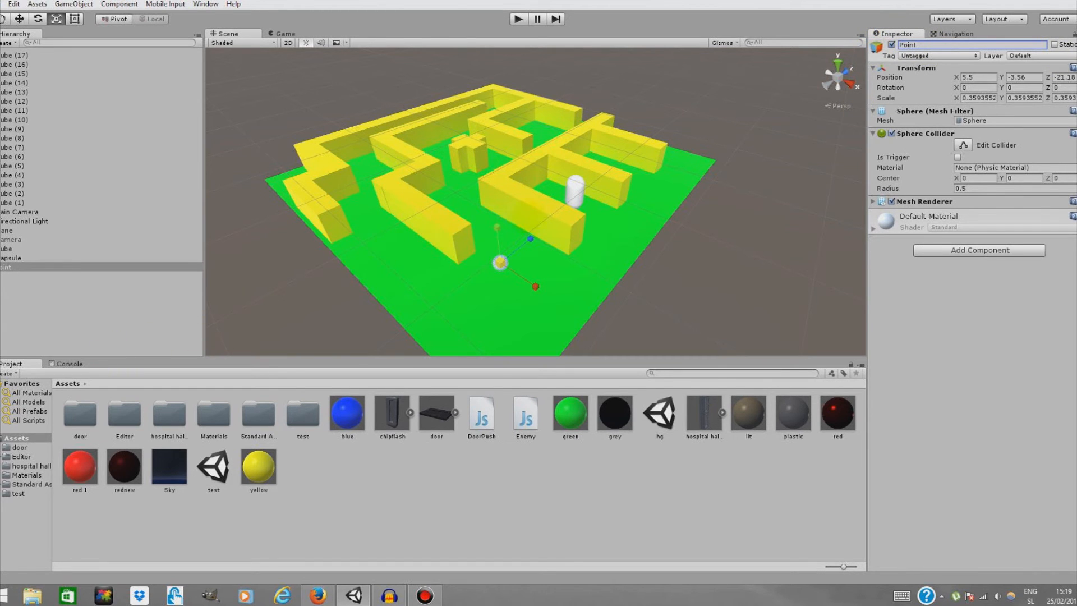
scroll(500, 262, "up", 4)
left_click_drag(352, 403, 533, 250)
scroll(533, 250, "up", 5)
left_click(19, 18)
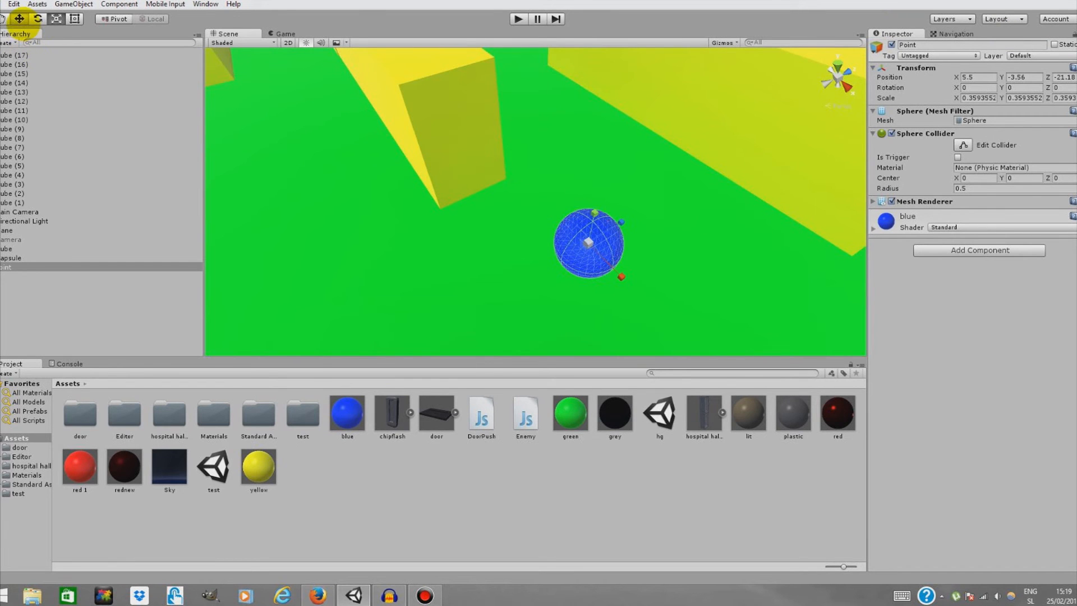
Duplicate Point and move the copy into the corridor left of the cross-shaped block
left_click_drag(592, 220, 523, 342)
scroll(502, 269, "down", 5)
scroll(490, 230, "up", 6)
scroll(499, 340, "down", 5)
scroll(500, 339, "down", 4)
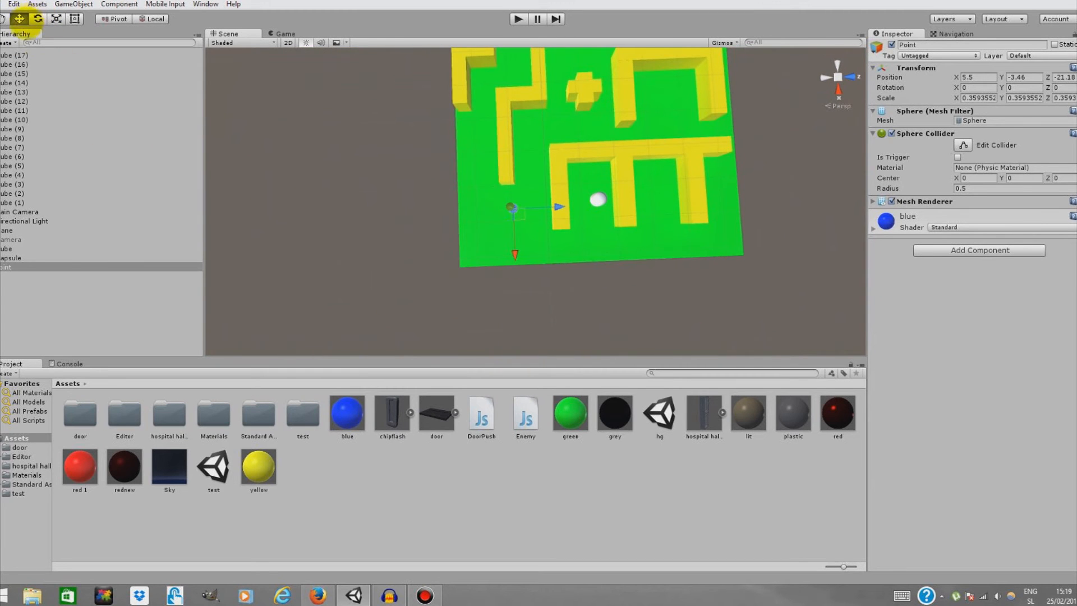
right_click(102, 268)
left_click(137, 314)
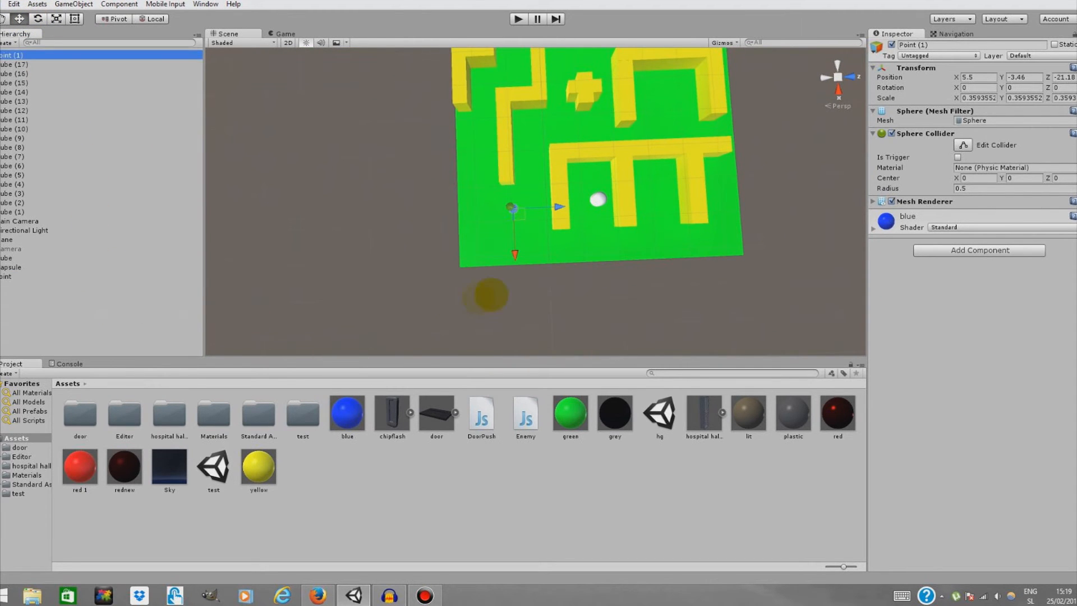
left_click_drag(515, 256, 519, 163)
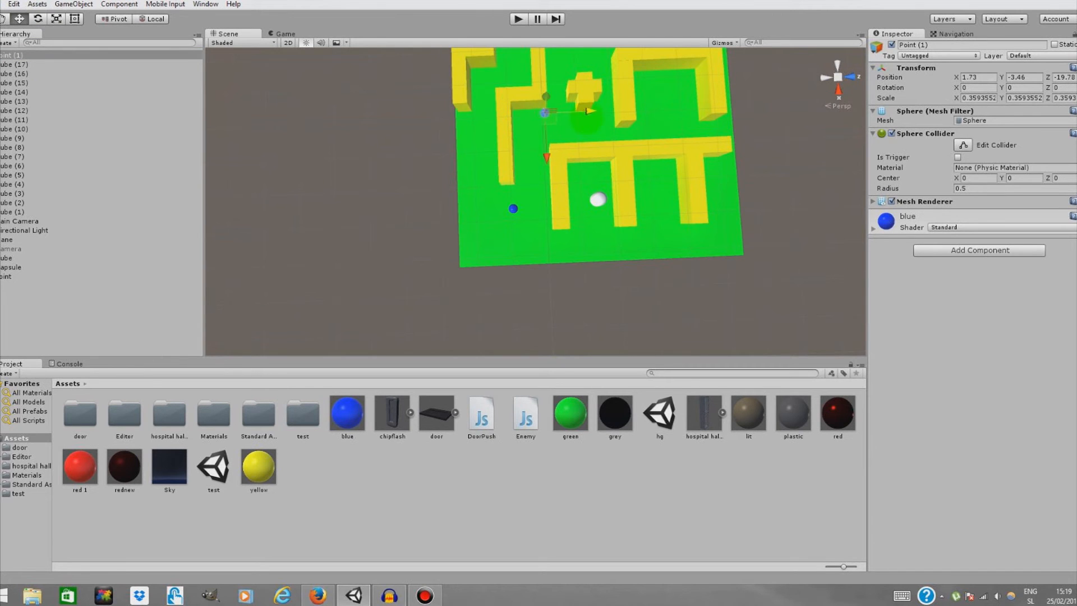
left_click_drag(553, 159, 553, 161)
mouse_move(569, 137)
right_mouse_down()
mouse_move(596, 72)
mouse_move(577, 147)
mouse_move(575, 137)
right_mouse_up()
key("w")
key("s")
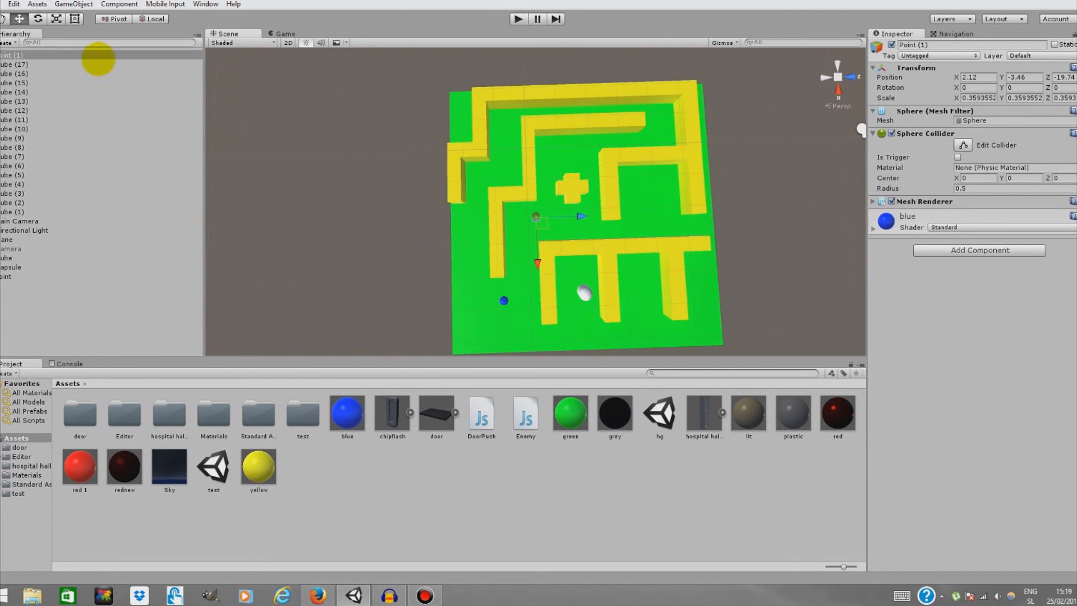
Duplicate the point again and move Point (2) into the upper-left corridor of the maze
right_click(97, 55)
left_click(213, 106)
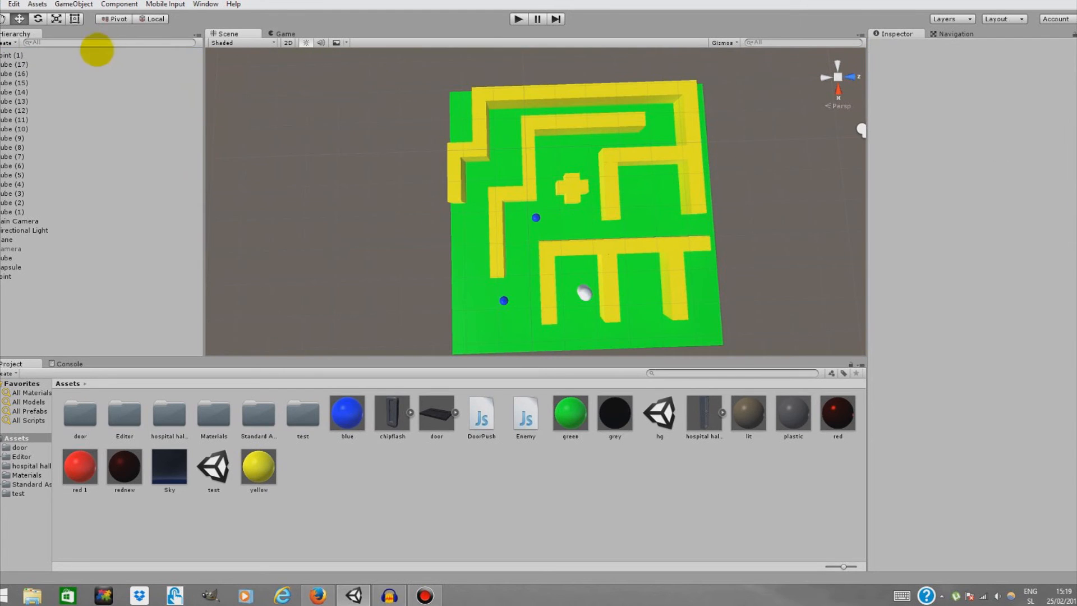
right_click(95, 54)
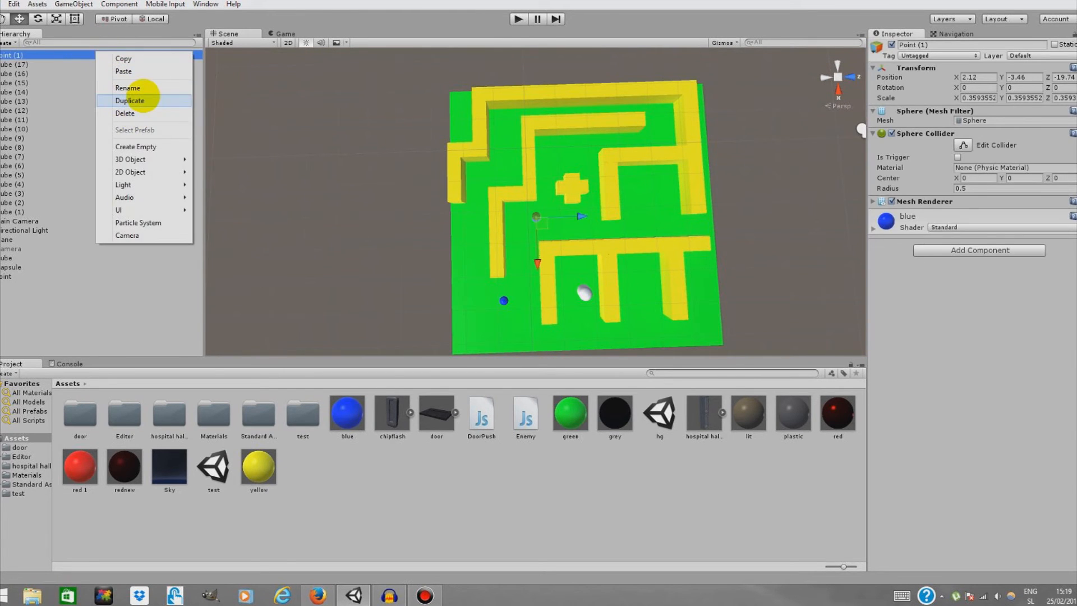
left_click(129, 100)
left_click_drag(580, 216, 534, 217)
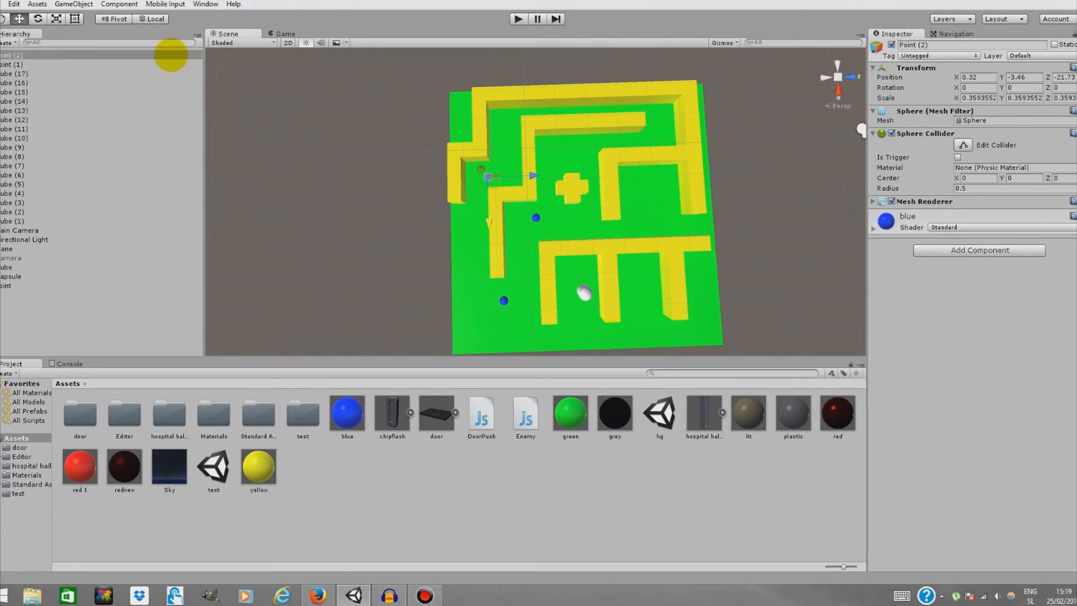
Duplicate the point and move Point (3) into the upper-right corridor of the maze
right_click(174, 54)
left_click(208, 101)
left_click_drag(529, 175, 673, 171)
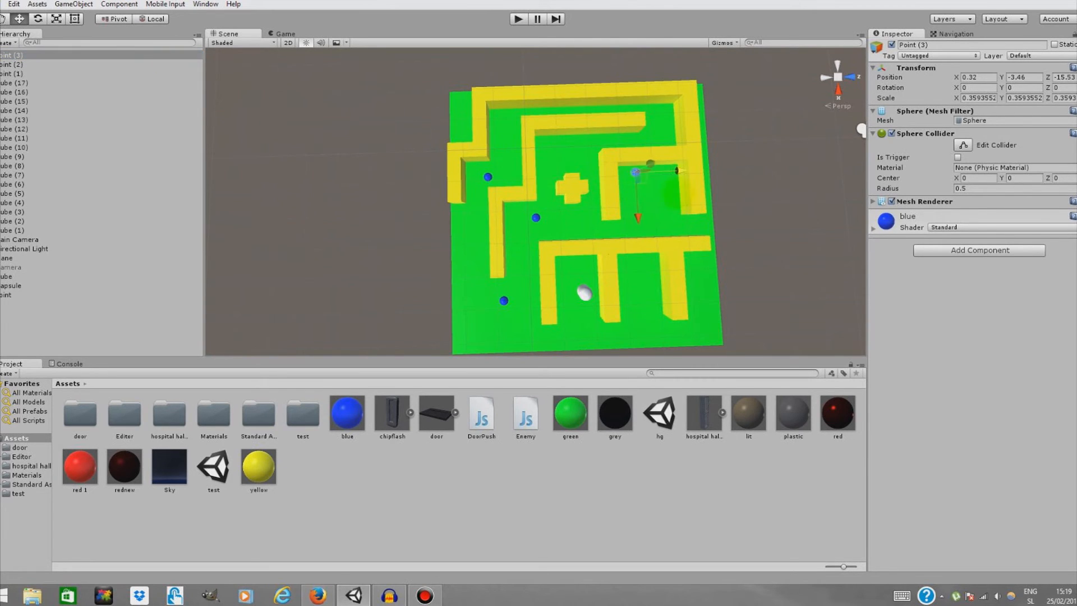
left_click_drag(638, 217, 637, 193)
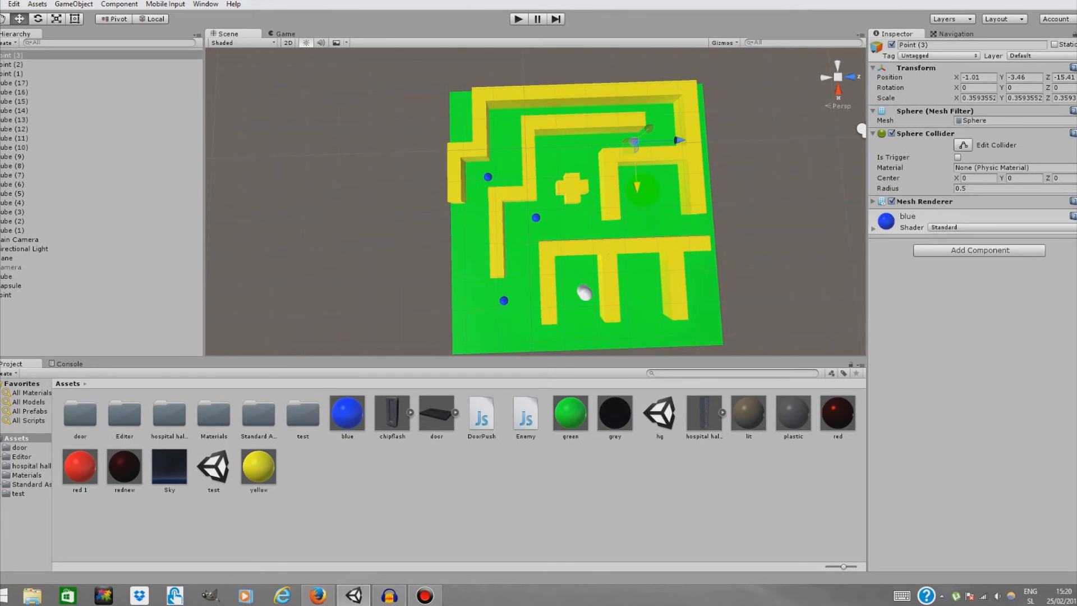
Duplicate the point and place Point (4) in the middle-right area of the maze
right_click(113, 55)
left_click(183, 110)
left_click_drag(636, 185, 638, 240)
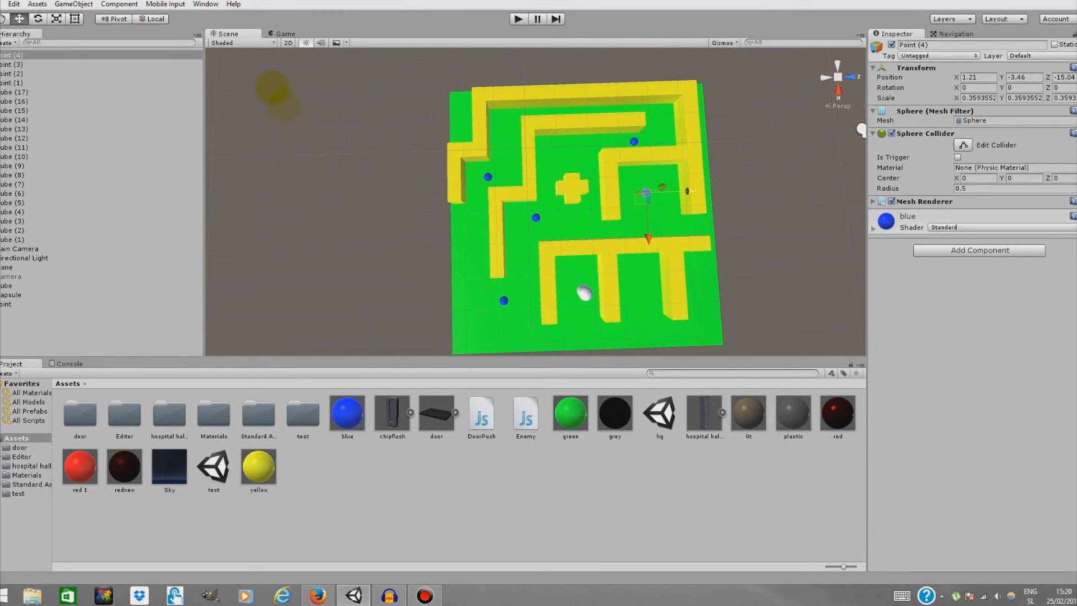
Duplicate the point and move Point (5) down into the lower-right corridor
right_click(180, 54)
left_click(193, 99)
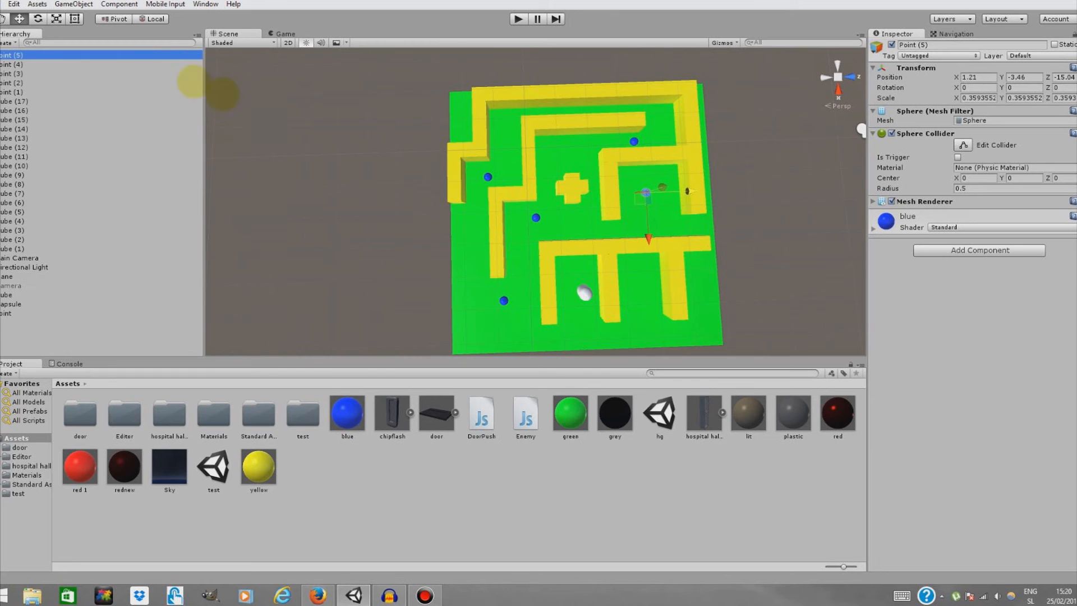
left_click_drag(648, 237, 648, 254)
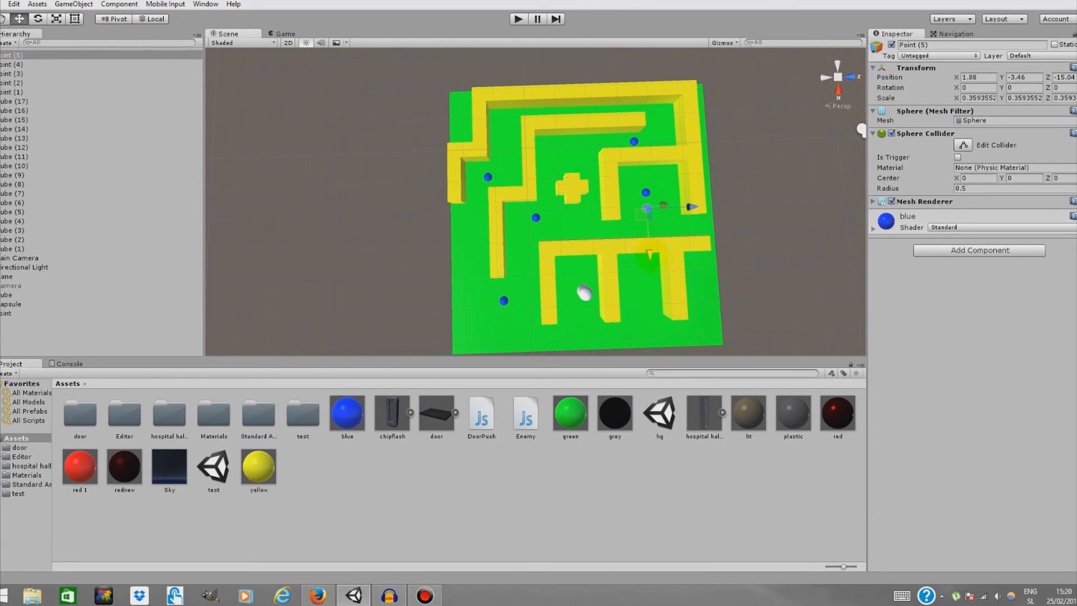
left_click_drag(652, 303, 653, 324)
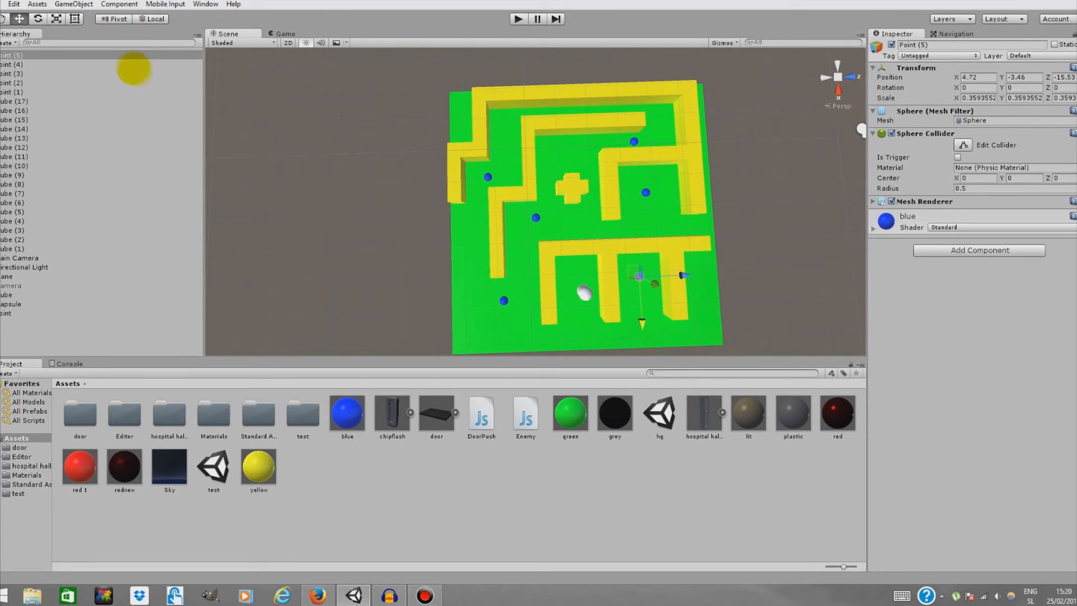
Duplicate the point and move Point (6) into the lower corridor next to the capsule
right_click(132, 55)
left_click(208, 106)
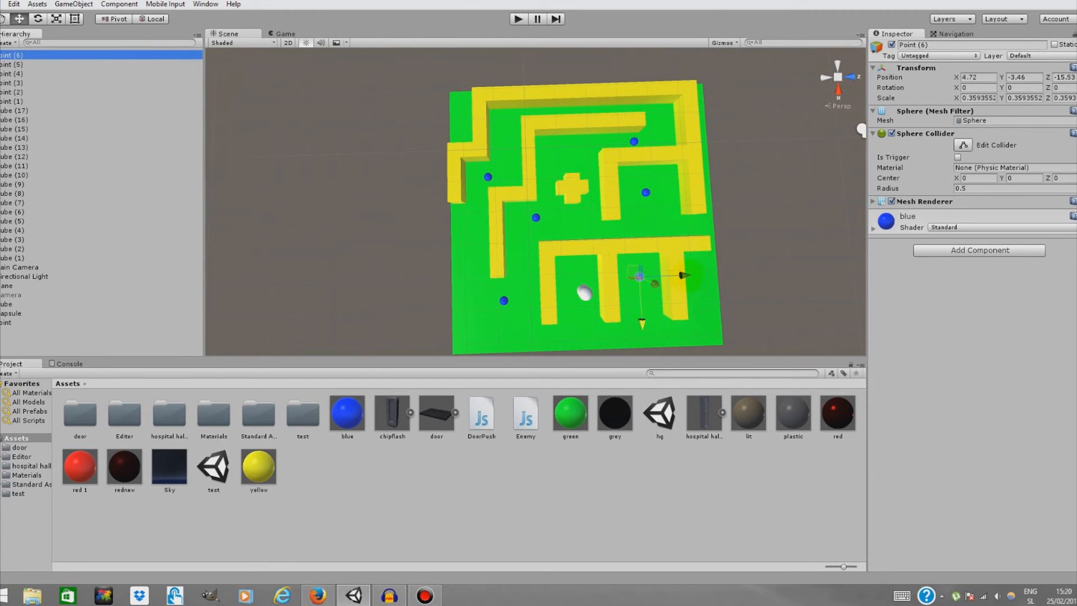
left_click_drag(683, 274, 638, 277)
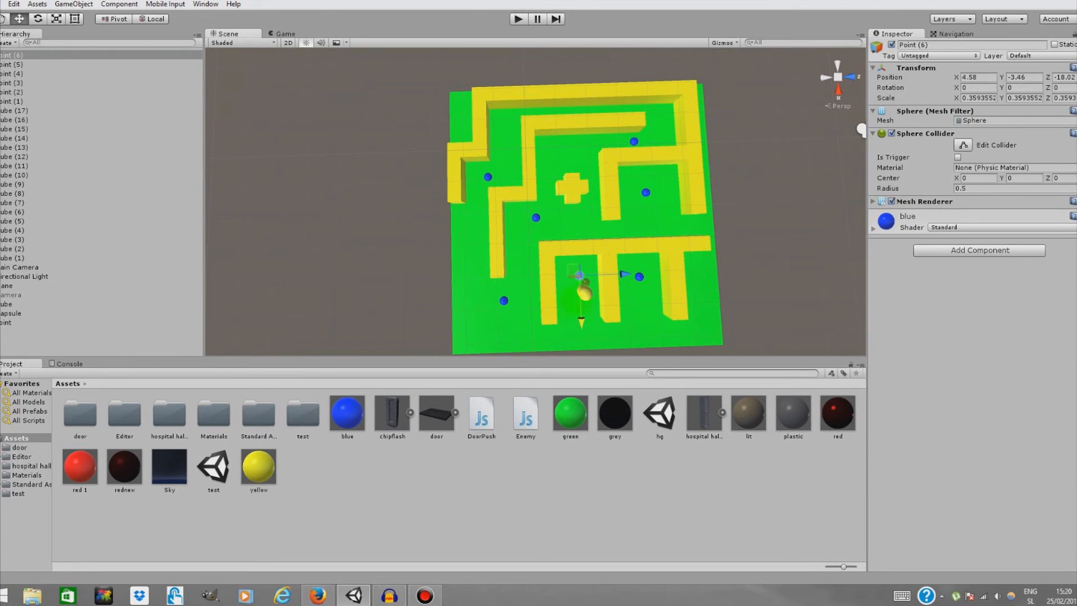
Move Point up beside the other points in the hierarchy and set the capsule's Enemy Points size to 7
left_click_drag(9, 323, 63, 106)
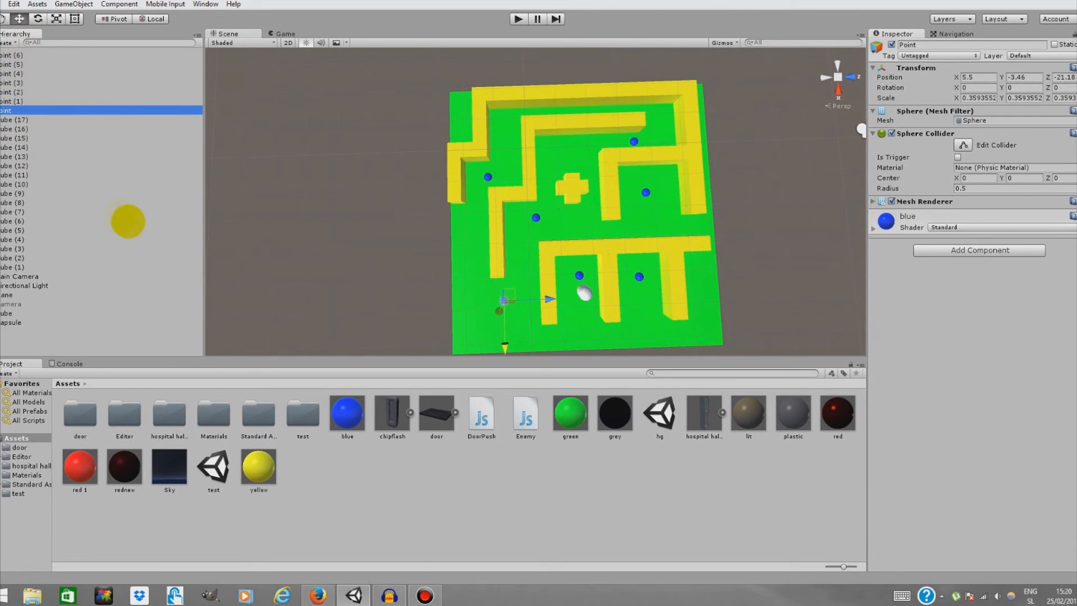
left_click(585, 292)
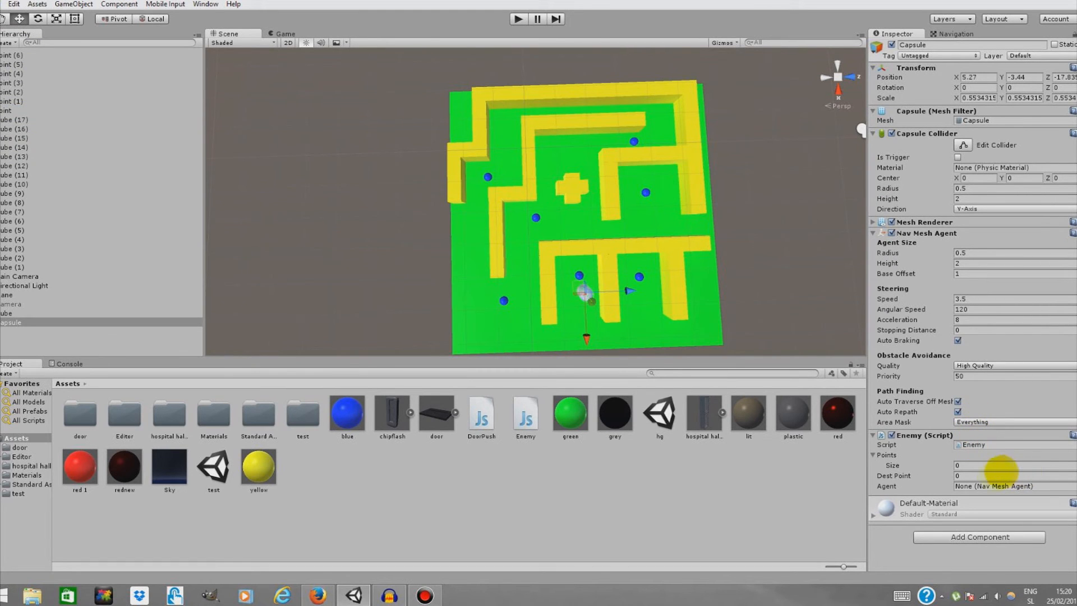
left_click(975, 464)
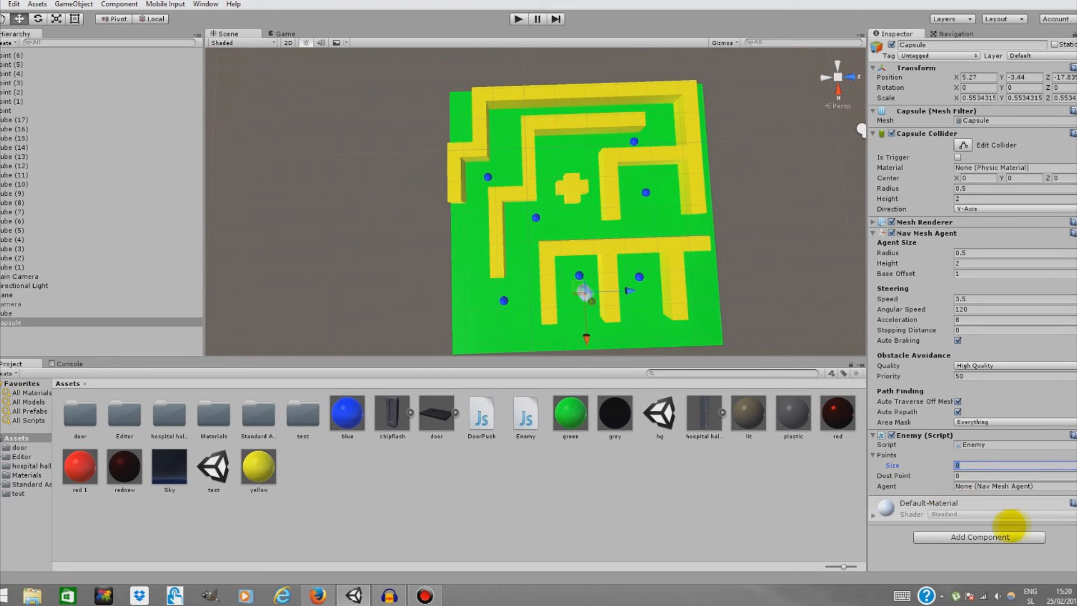
key("Return")
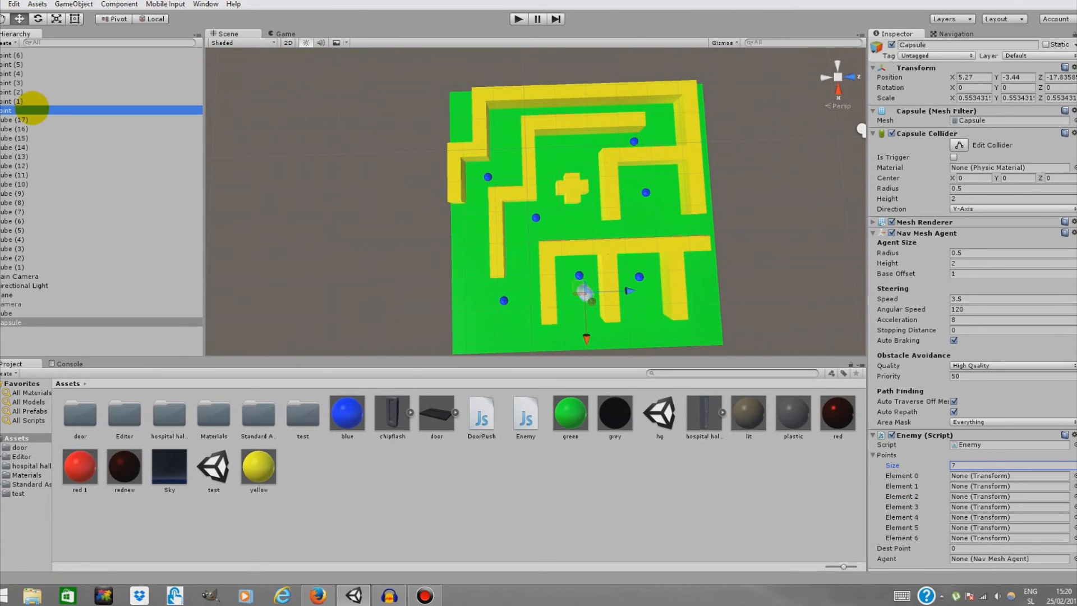
Assign Point through Point (6) to Points elements 0–6 and the capsule's Nav Mesh Agent to the Agent field
left_click(31, 110)
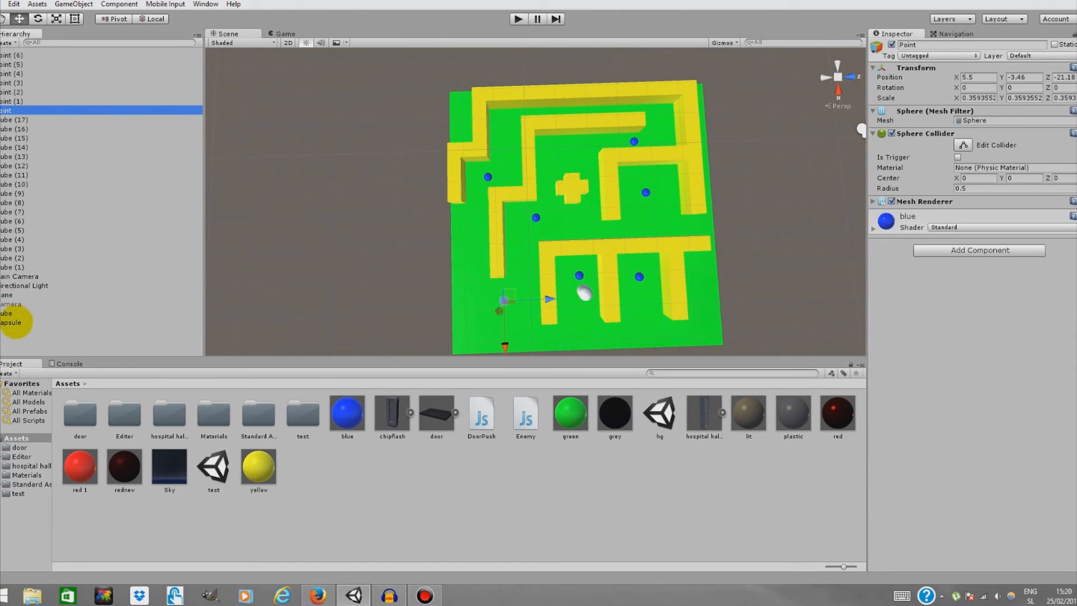
left_click(17, 322)
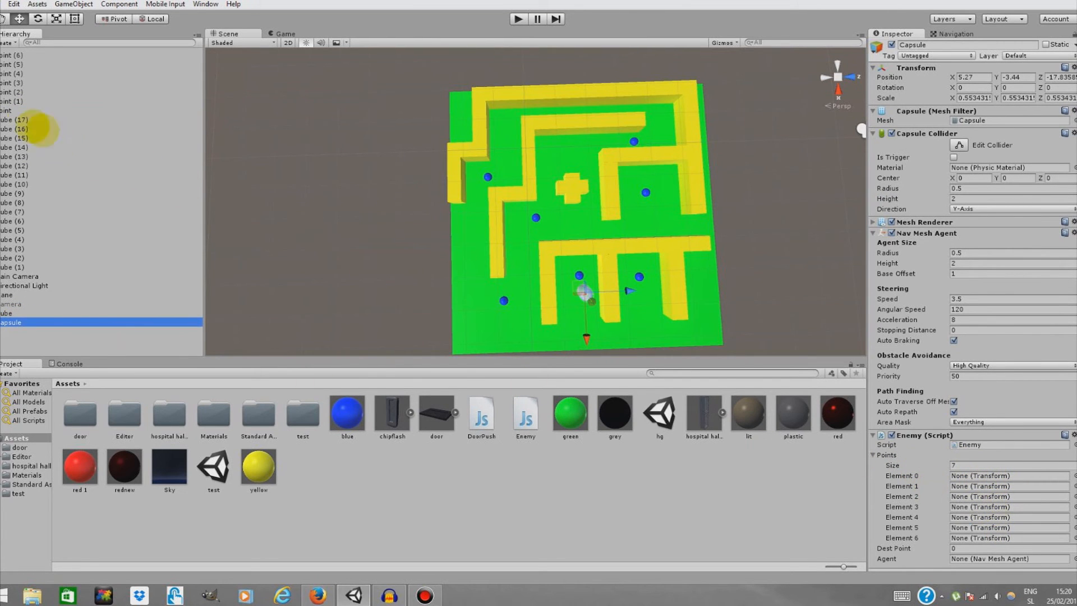
left_click_drag(9, 112, 964, 475)
left_click_drag(10, 101, 970, 486)
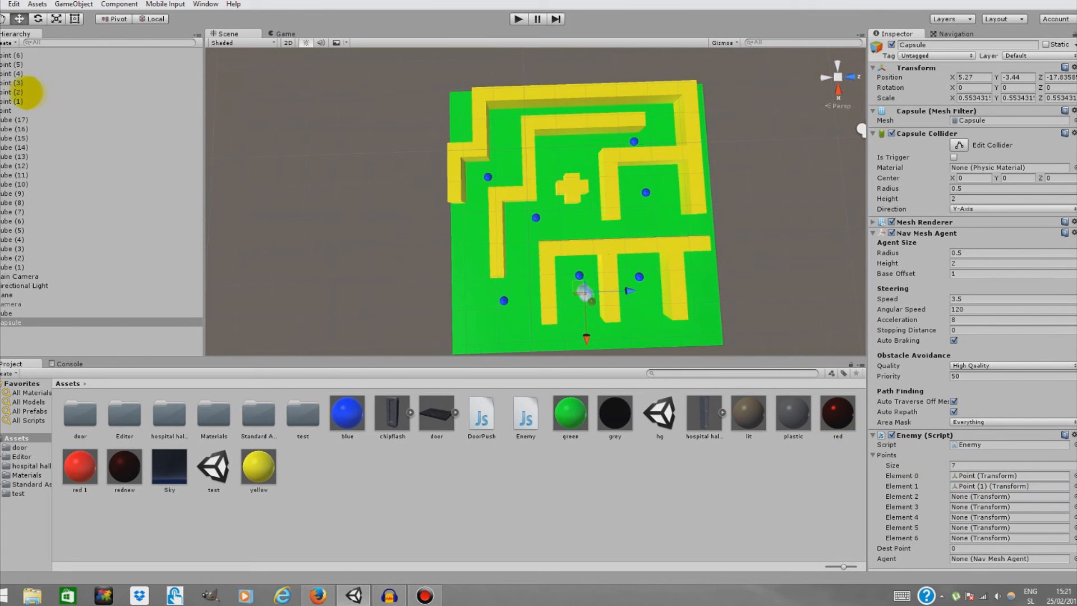
left_click_drag(14, 92, 990, 501)
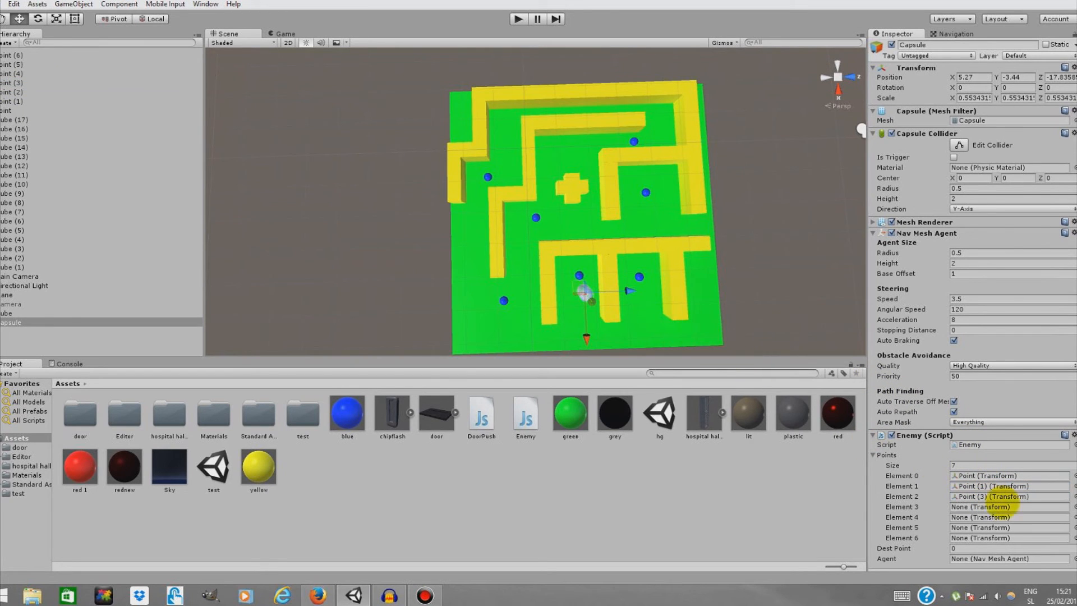
left_click_drag(17, 91, 987, 496)
left_click(17, 82)
left_click_drag(17, 82, 1001, 506)
left_click_drag(14, 74, 988, 517)
left_click_drag(17, 64, 987, 479)
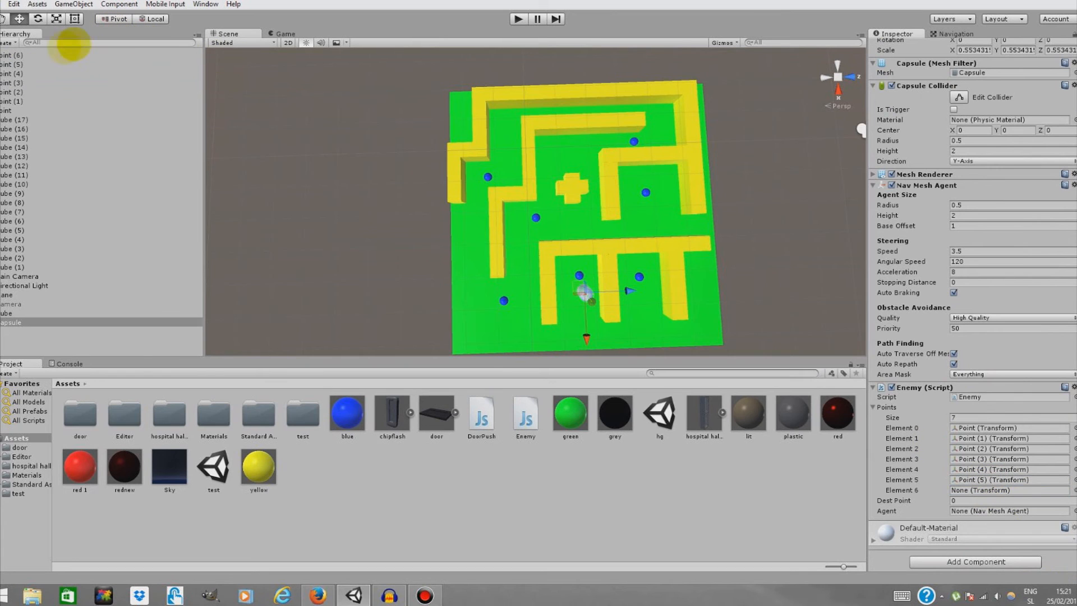
left_click_drag(17, 54, 986, 490)
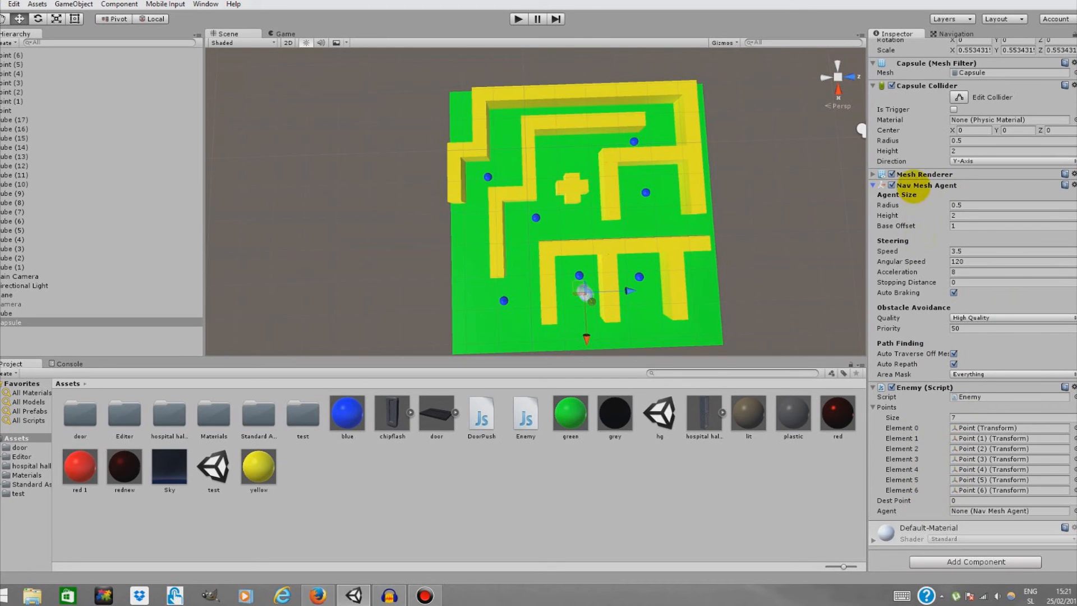
left_click(963, 511)
left_click_drag(971, 511, 971, 512)
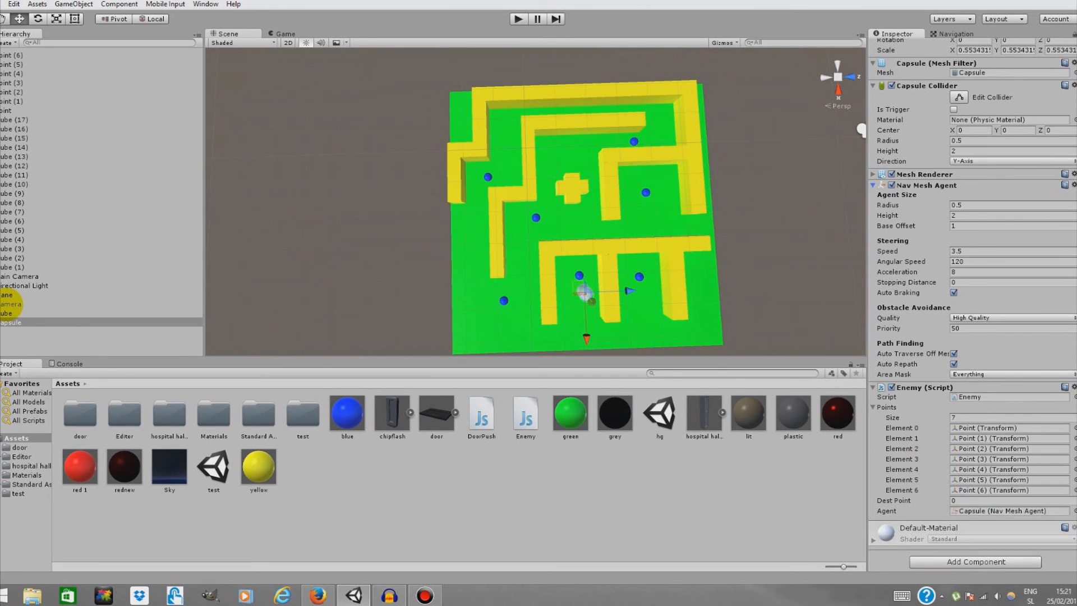
Create a new Camera game object in the scene
left_click(10, 304)
left_click(896, 33)
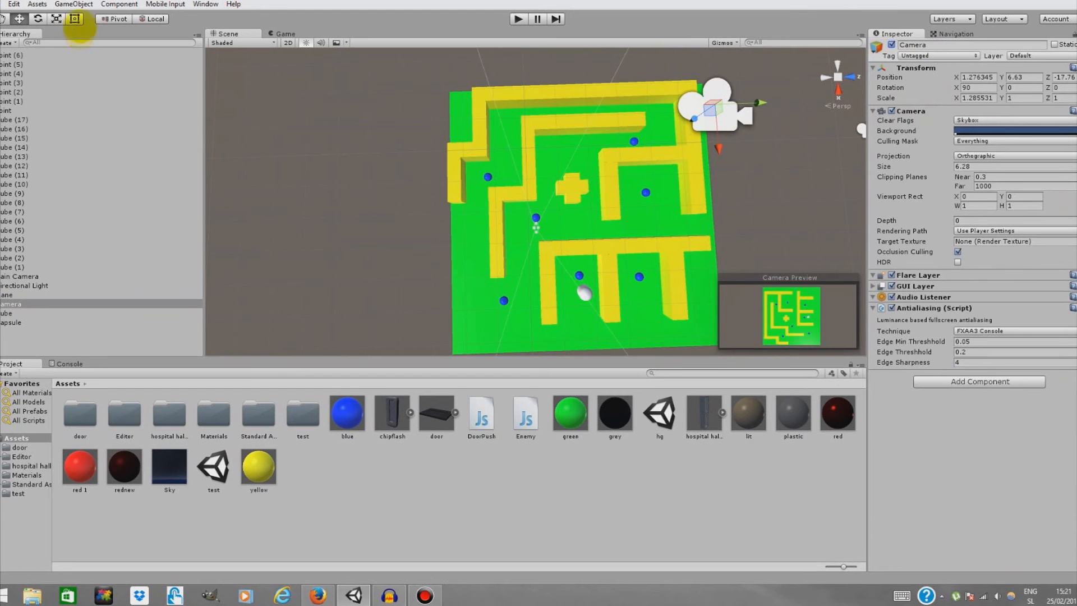
left_click(76, 4)
left_click(114, 117)
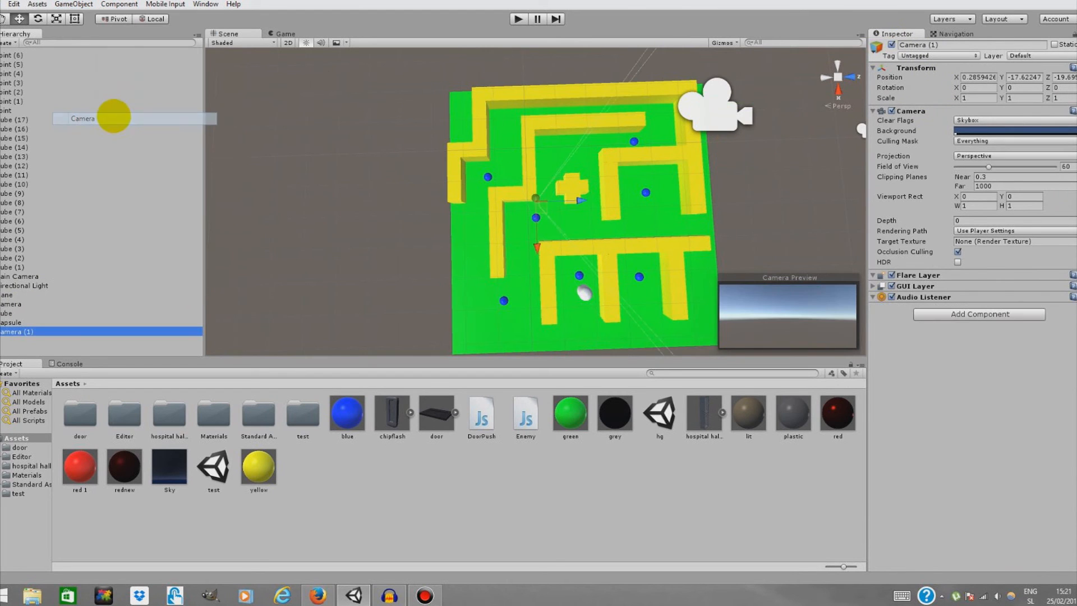
right_click_drag(652, 220, 634, 238)
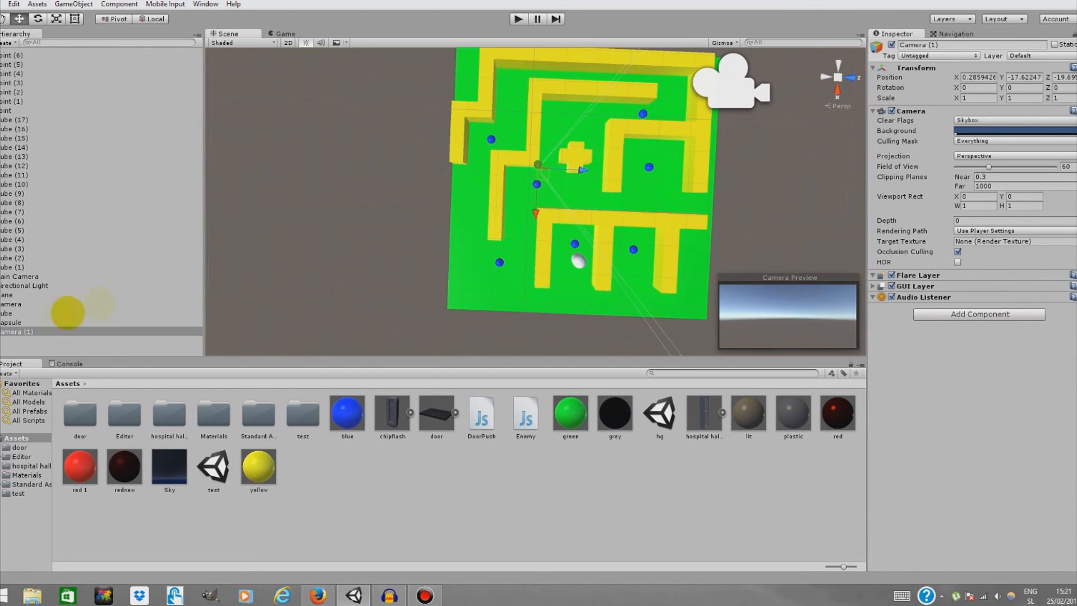
Delete the old orthographic Camera from the hierarchy
left_click(17, 304)
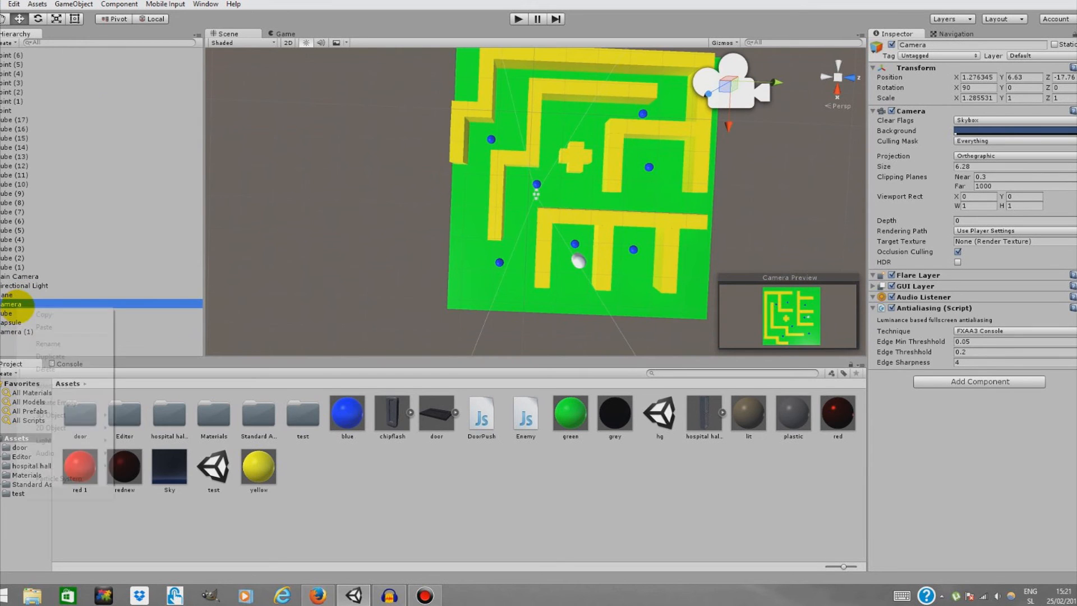
right_click(18, 303)
left_click(28, 276)
left_click(23, 304)
right_click(26, 304)
left_click(63, 365)
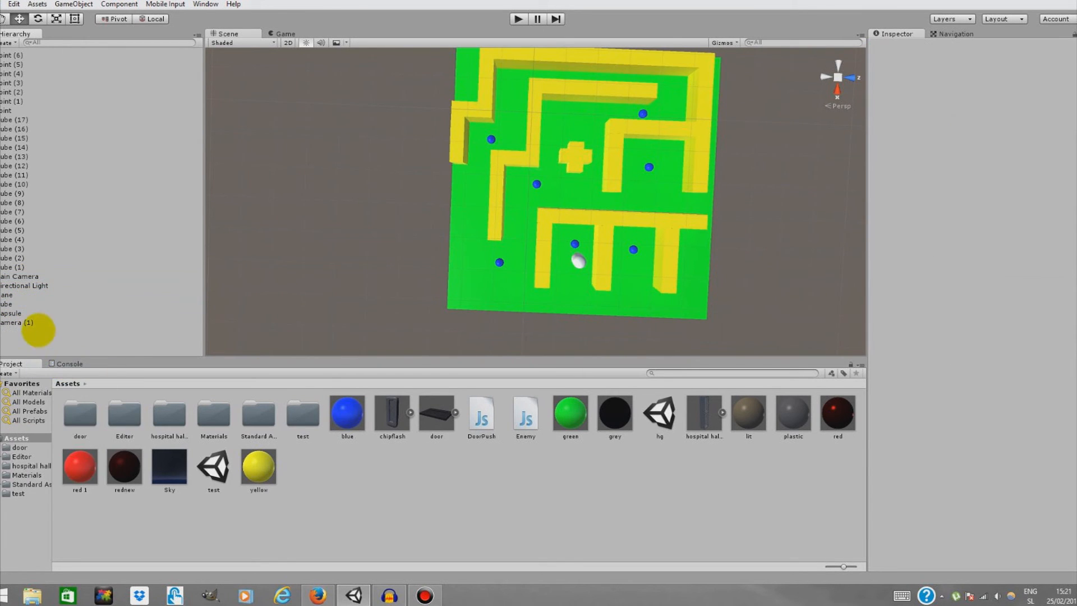
Select the new camera and move it up above the maze
left_click(37, 323)
right_click_drag(662, 246, 548, 111)
scroll(661, 300, "up", 5)
scroll(524, 311, "down", 5)
right_click_drag(523, 314, 521, 346)
left_click_drag(449, 276, 433, 251)
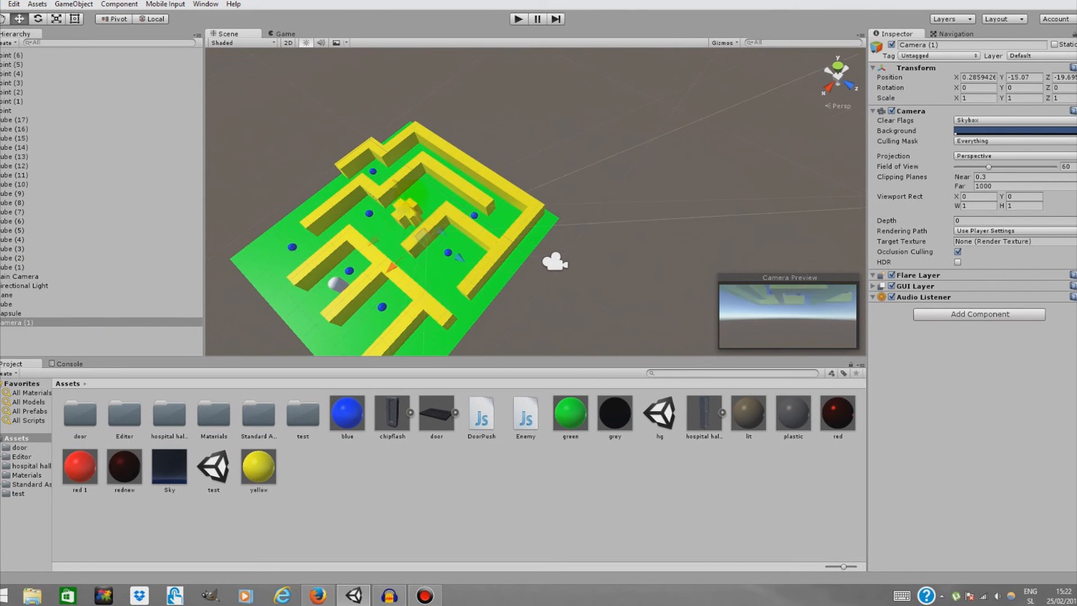
left_click_drag(270, 7, 302, 49)
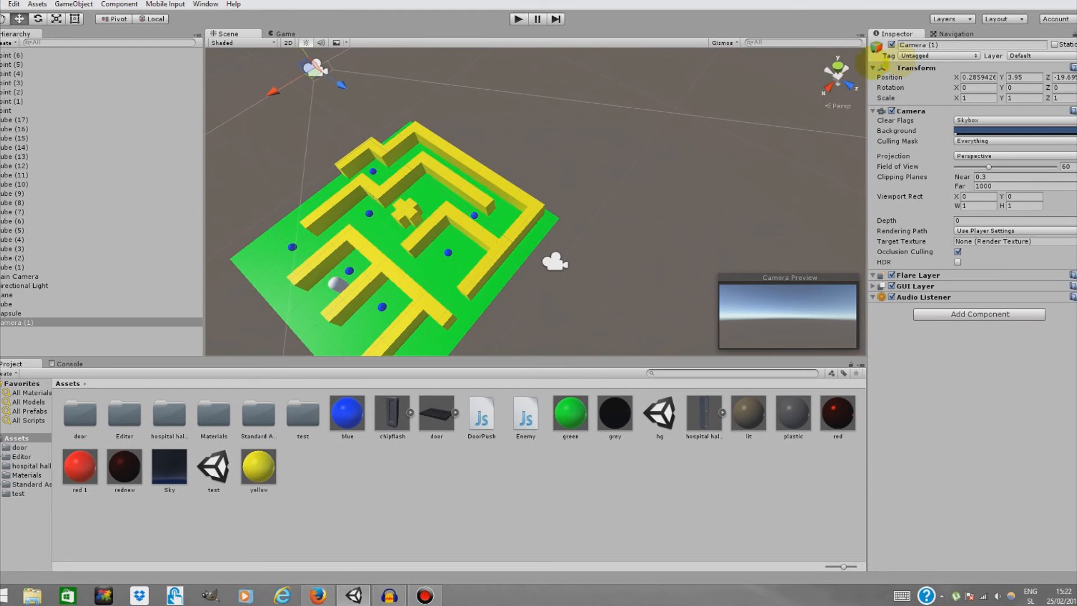
Set the camera's X rotation to 90 and raise it until it looks down over the whole maze
left_click(960, 87)
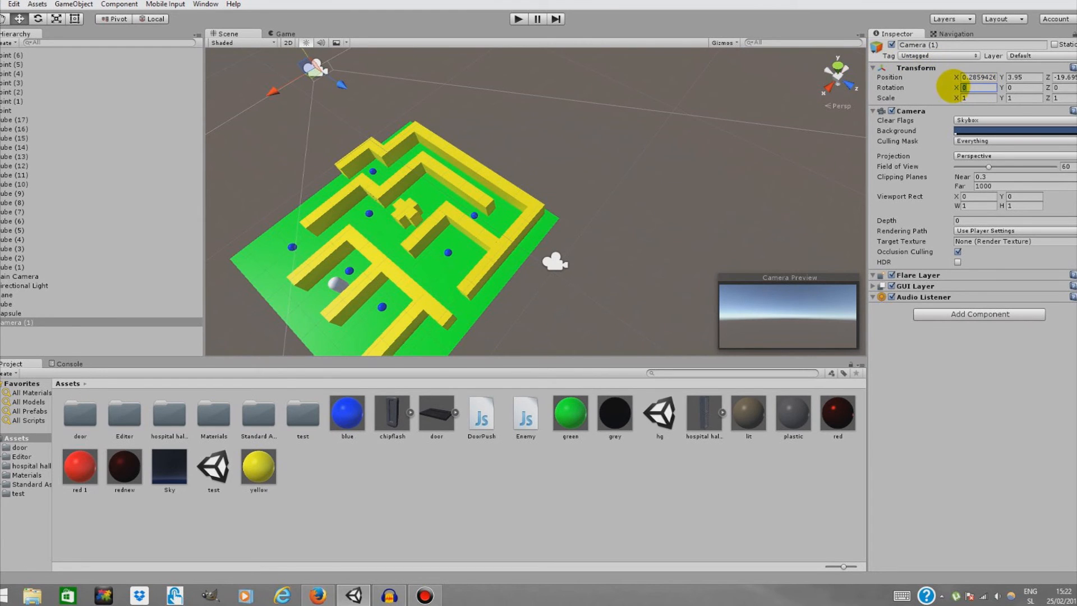
type("90")
left_click_drag(341, 90, 346, 38)
right_click_drag(410, 114, 398, 71)
left_click_drag(370, 95, 364, 73)
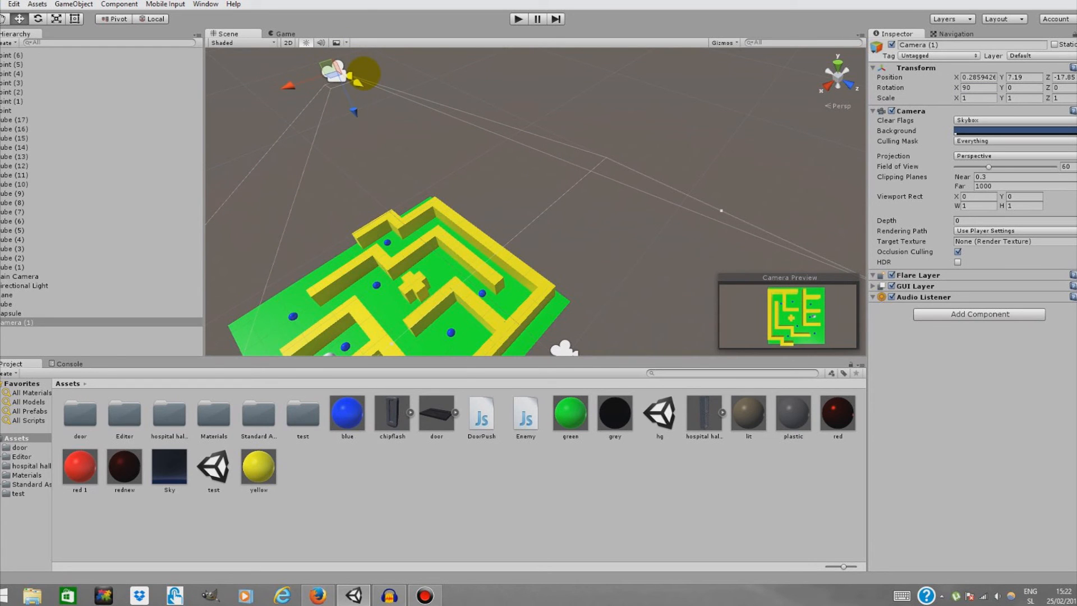
Apply the red 1 material to the capsule and run the scene briefly in Play mode
left_click_drag(78, 470, 366, 352)
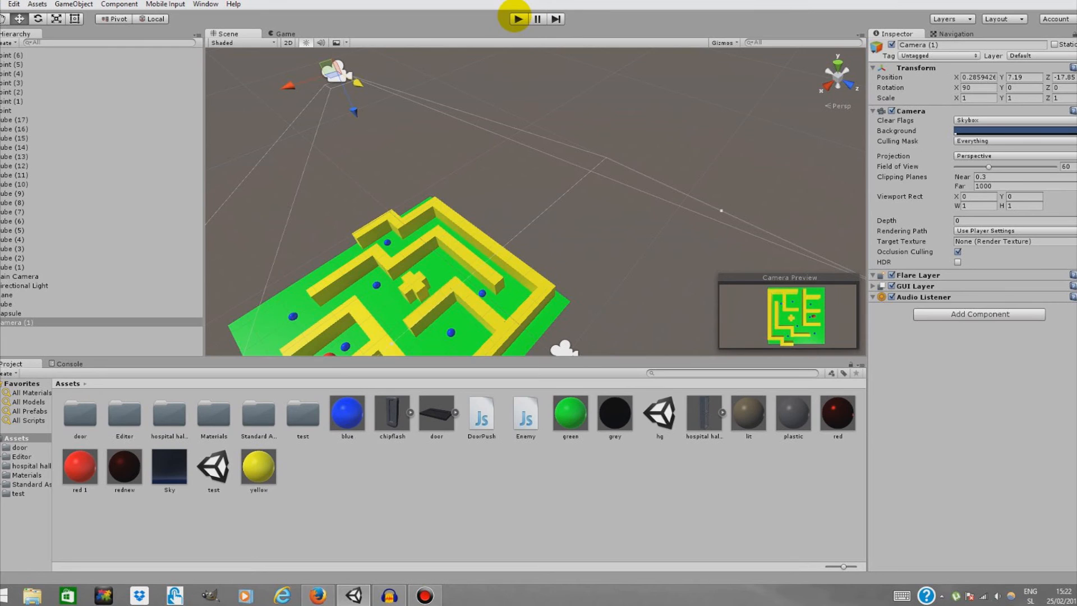
left_click(517, 19)
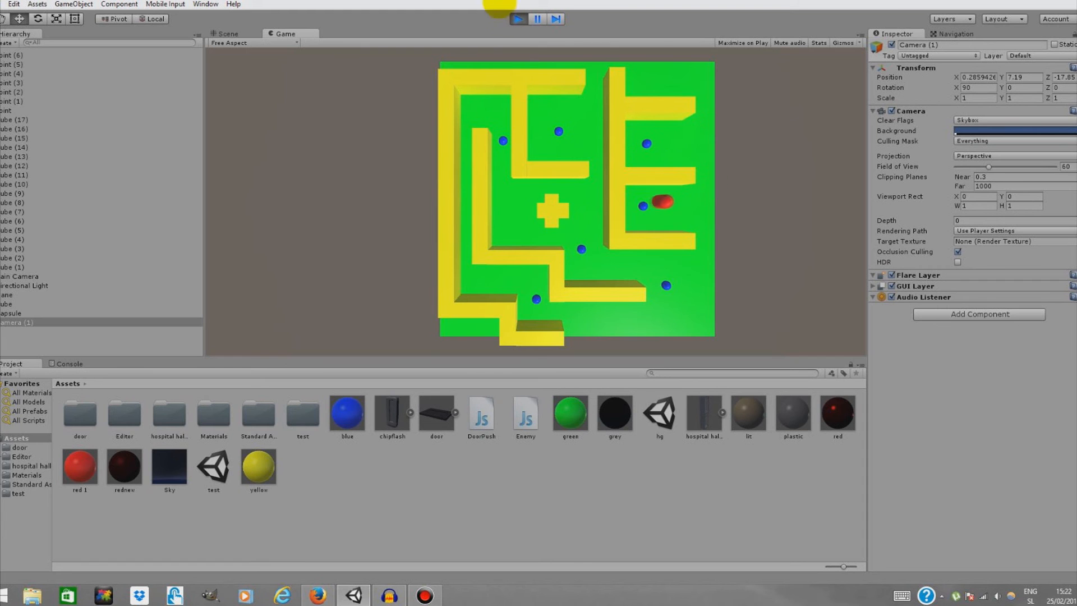
left_click(518, 17)
Apply the red 1 material to the Point (4) sphere
right_click_drag(518, 234, 410, 275)
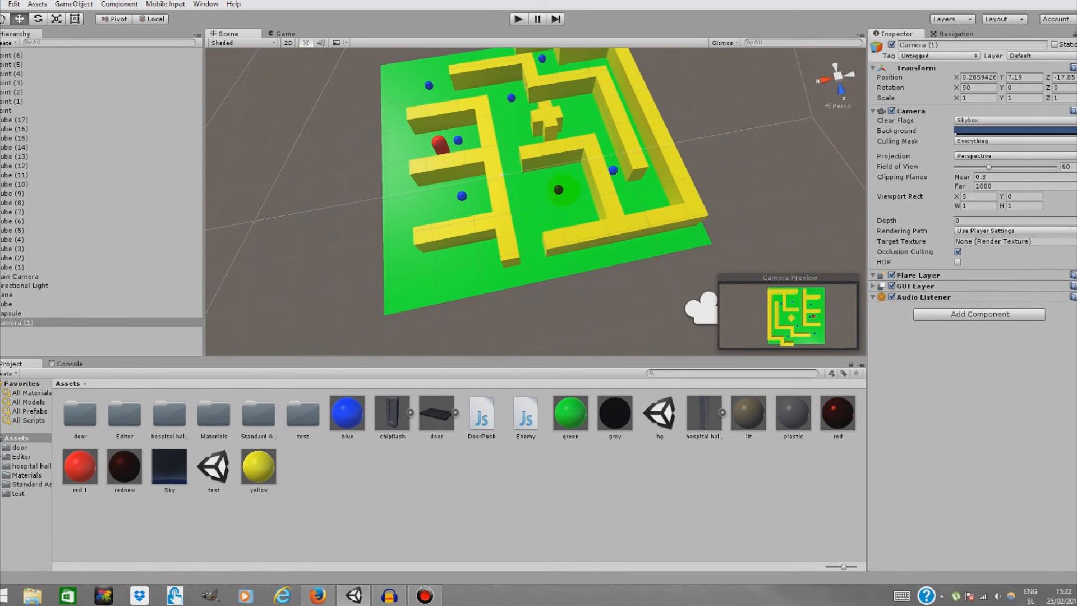
left_click(560, 189)
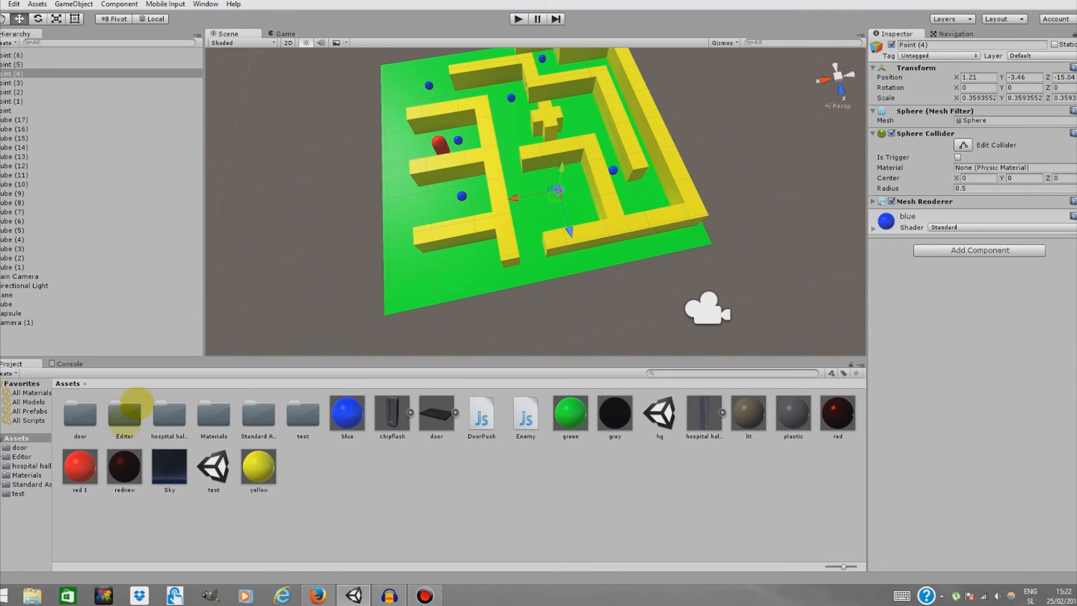
left_click_drag(80, 466, 558, 189)
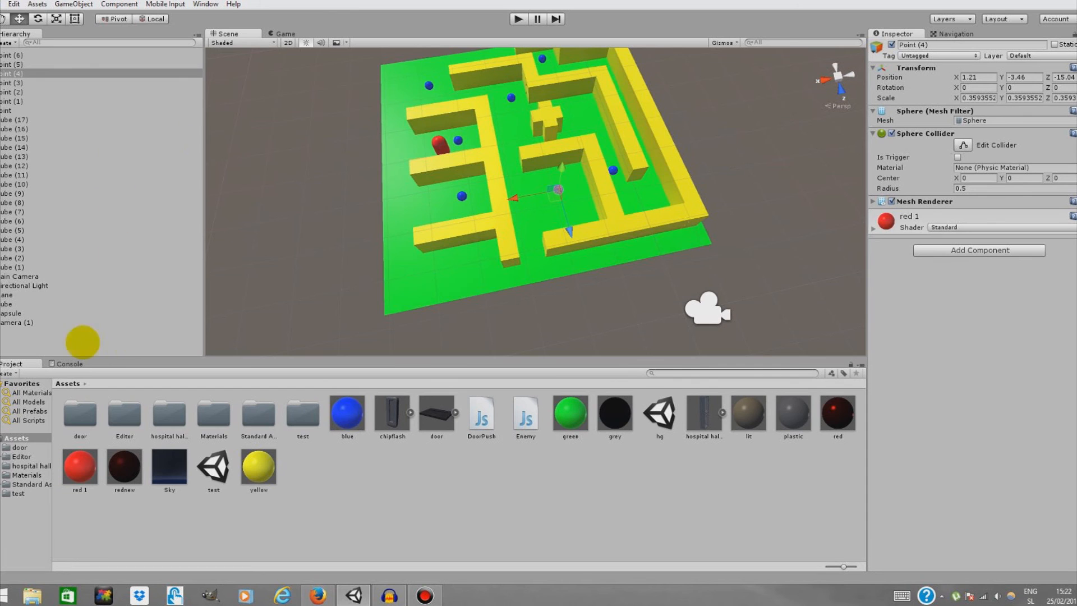
Open the capsule's Enemy script in the code editor
left_click(439, 144)
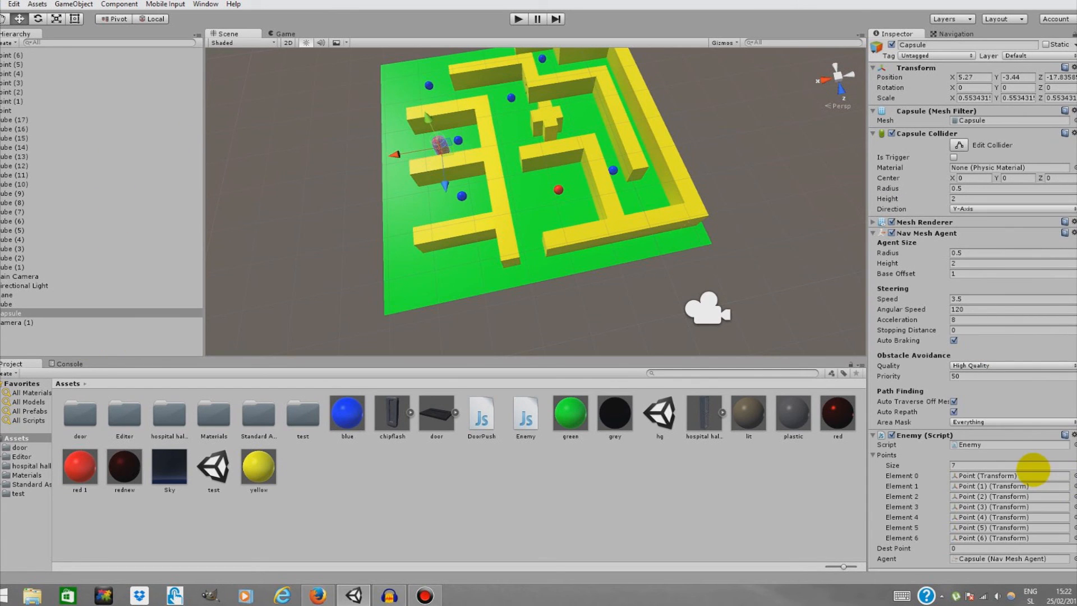
scroll(967, 438, "down", 1)
double_click(974, 425)
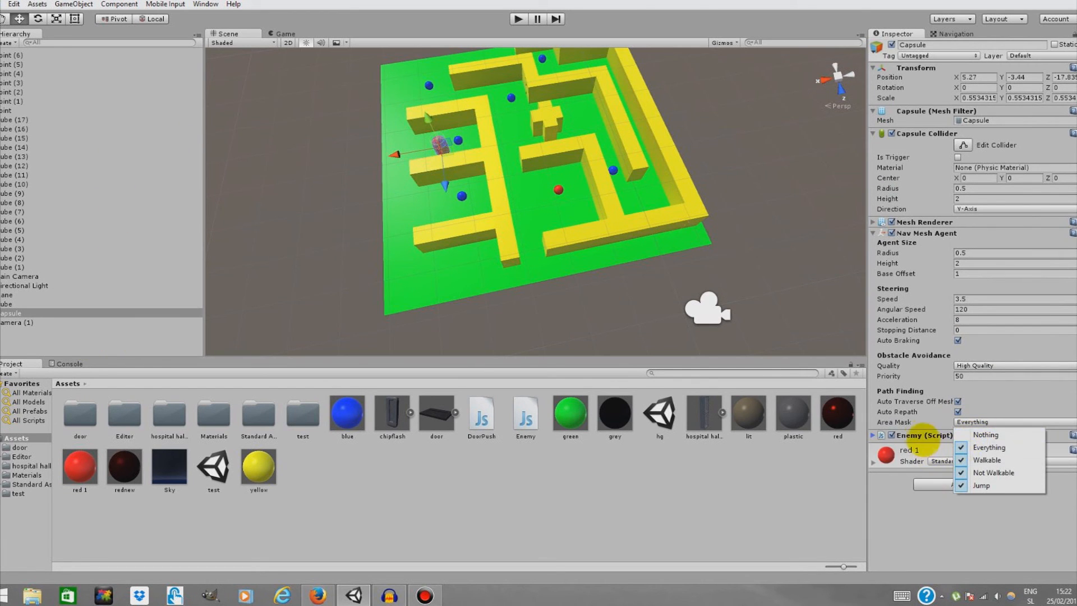
left_click(925, 438)
double_click(968, 444)
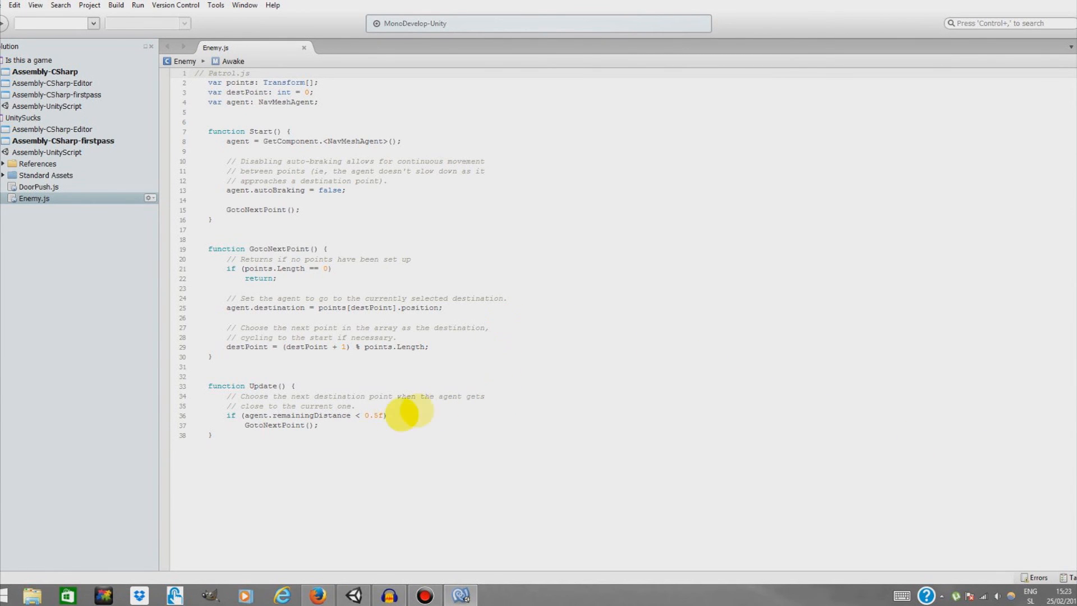
Copy the distance check in Update, then replace it with the start of an agent.destination= assignment
left_click(263, 443)
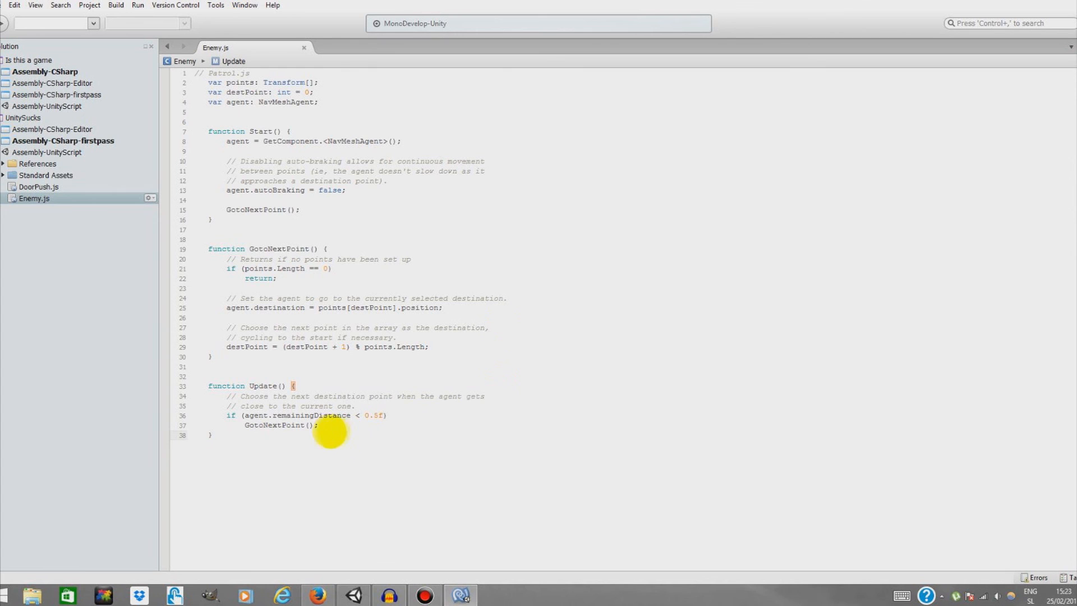
left_click_drag(306, 427, 216, 416)
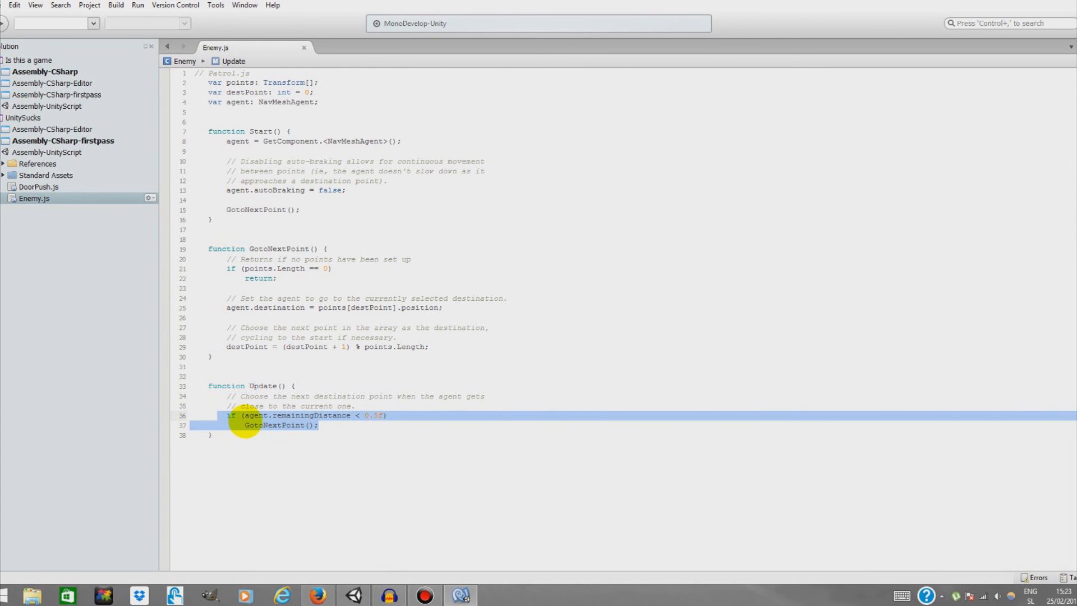
right_click(244, 419)
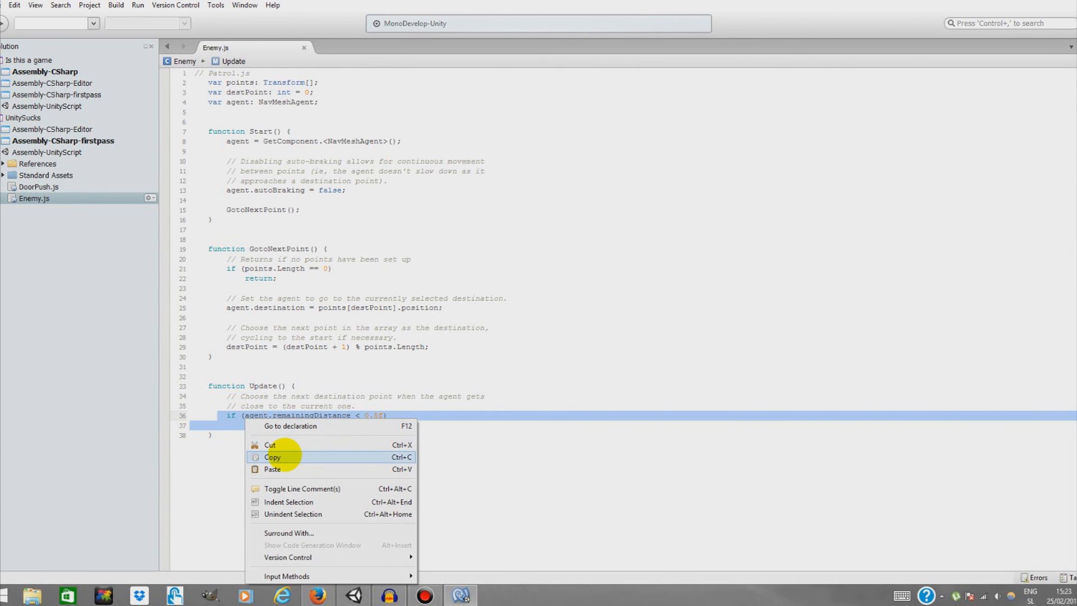
left_click(282, 455)
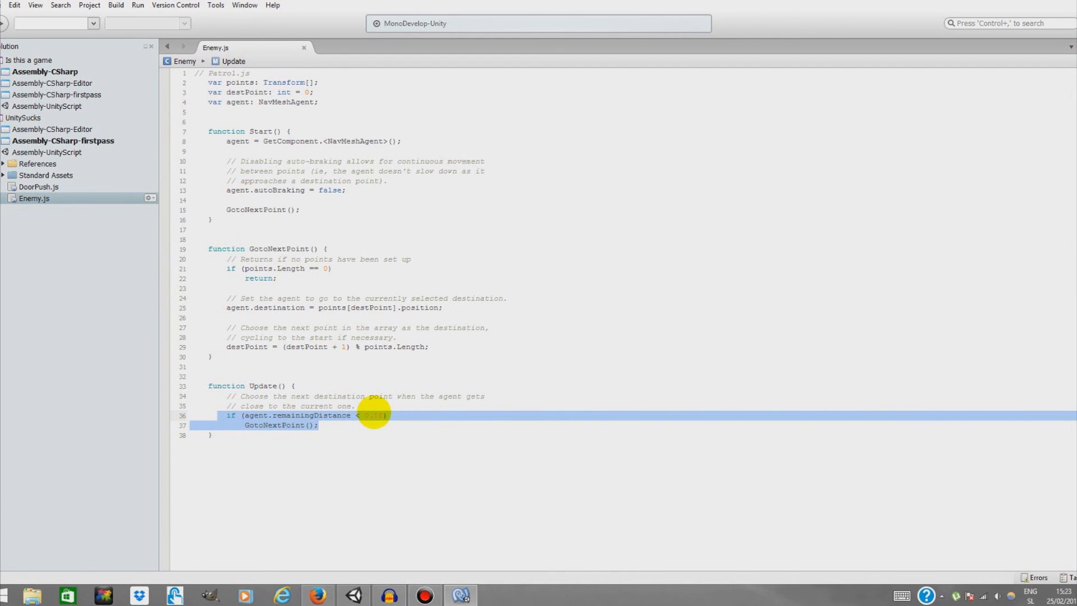
type("agent")
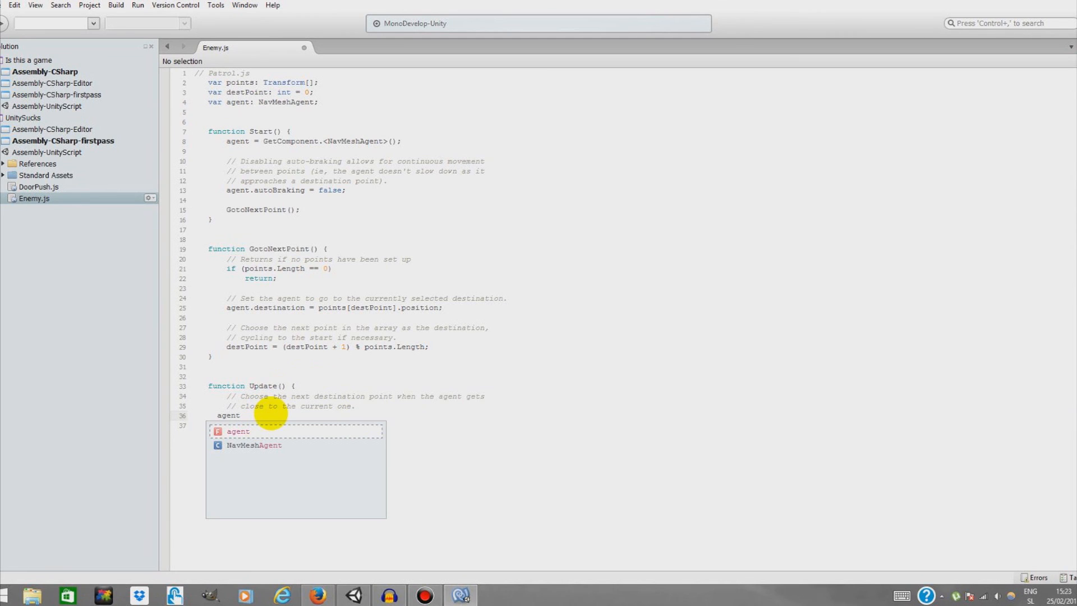
type(".destination")
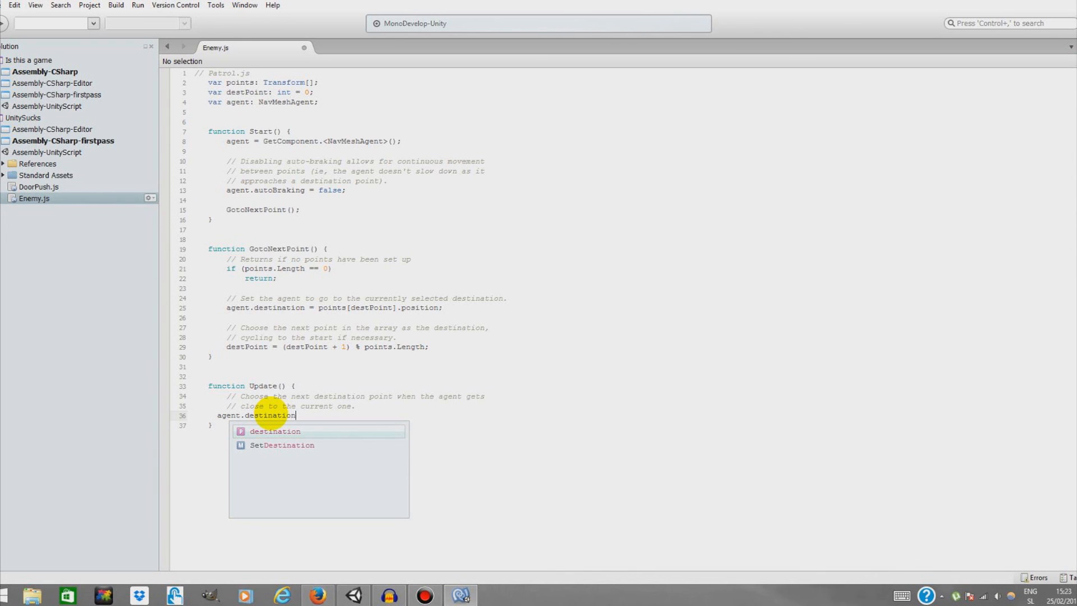
key("Escape")
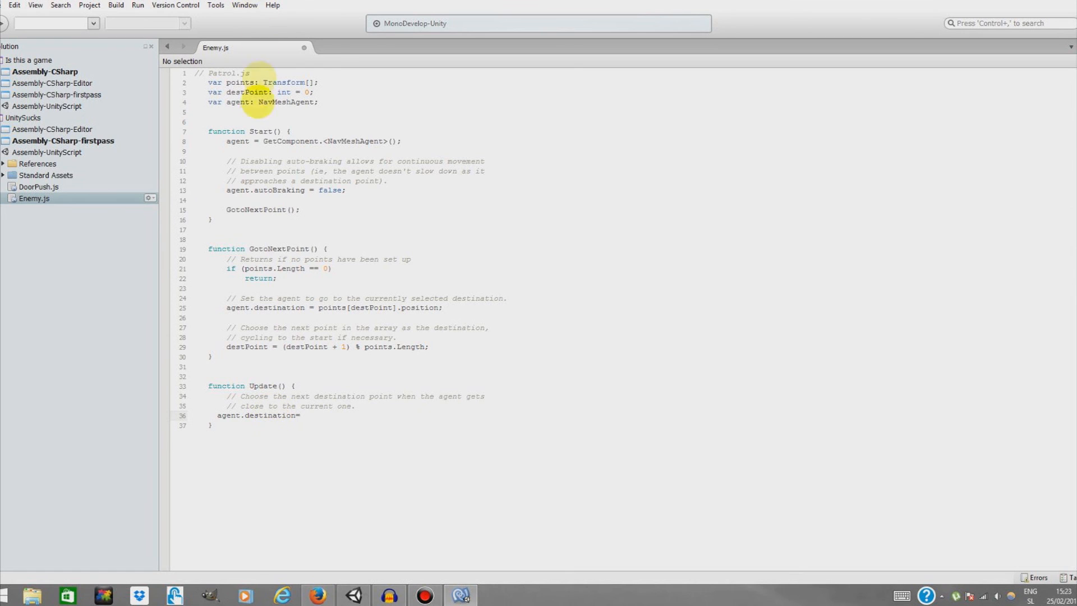
Declare a new variable target of type Transform below the agent variable
left_click(218, 113)
type("v")
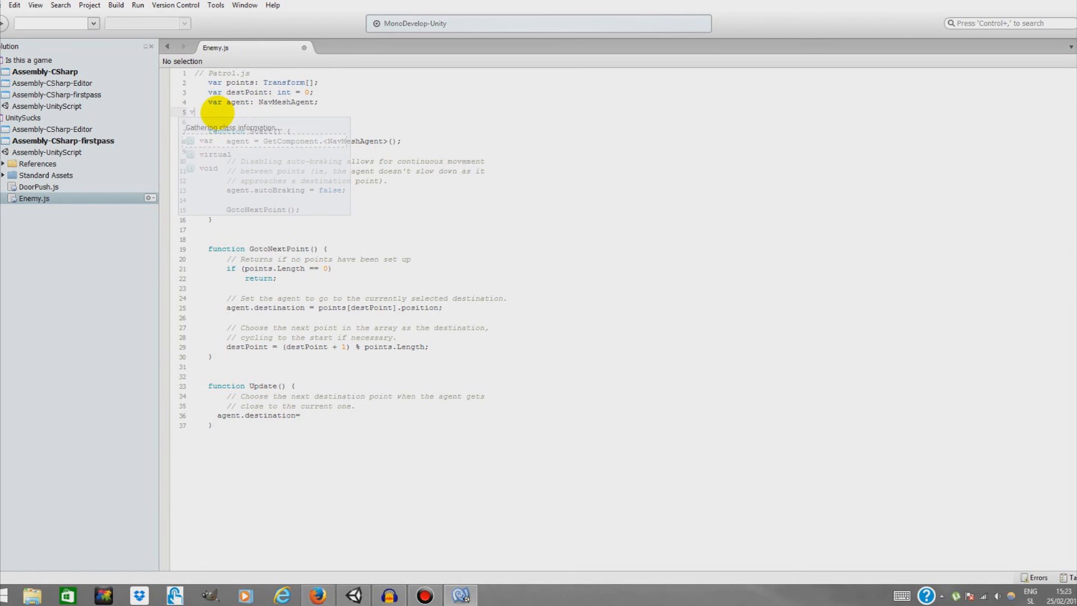
type("ar tar")
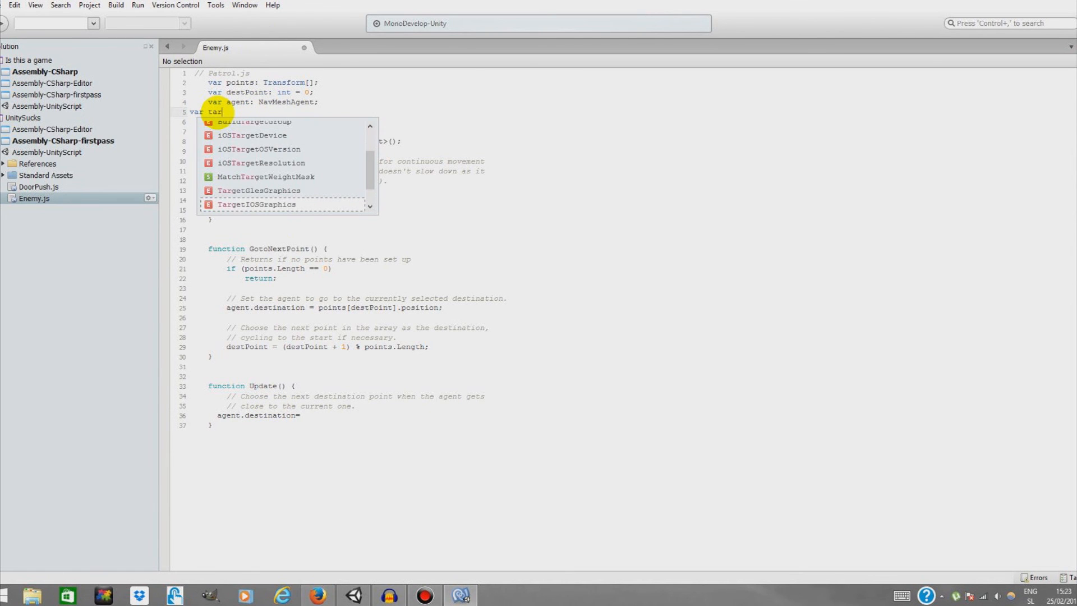
type("get : Transform")
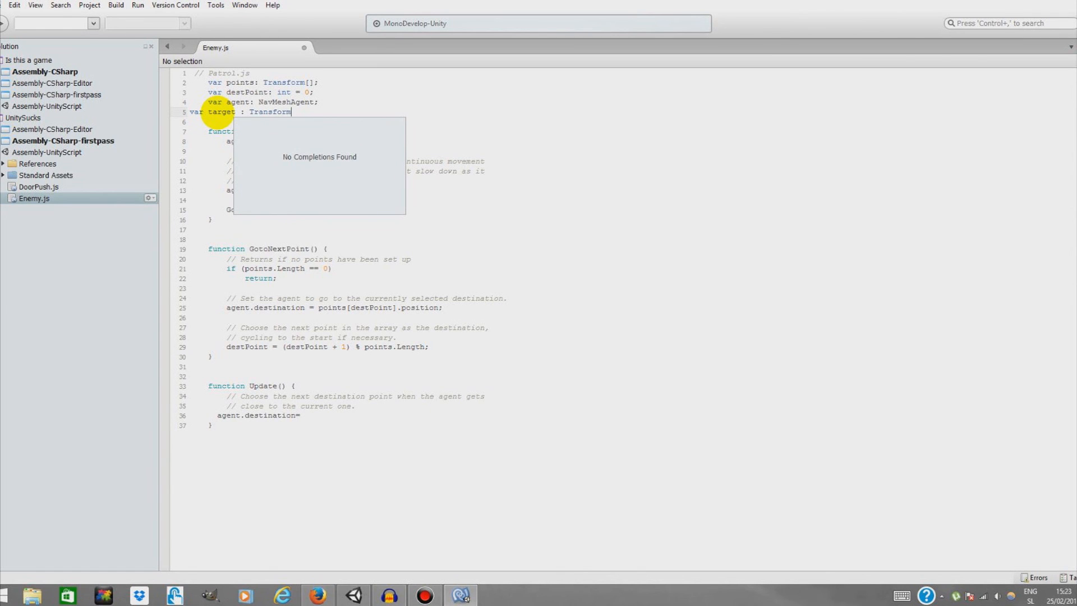
type(";")
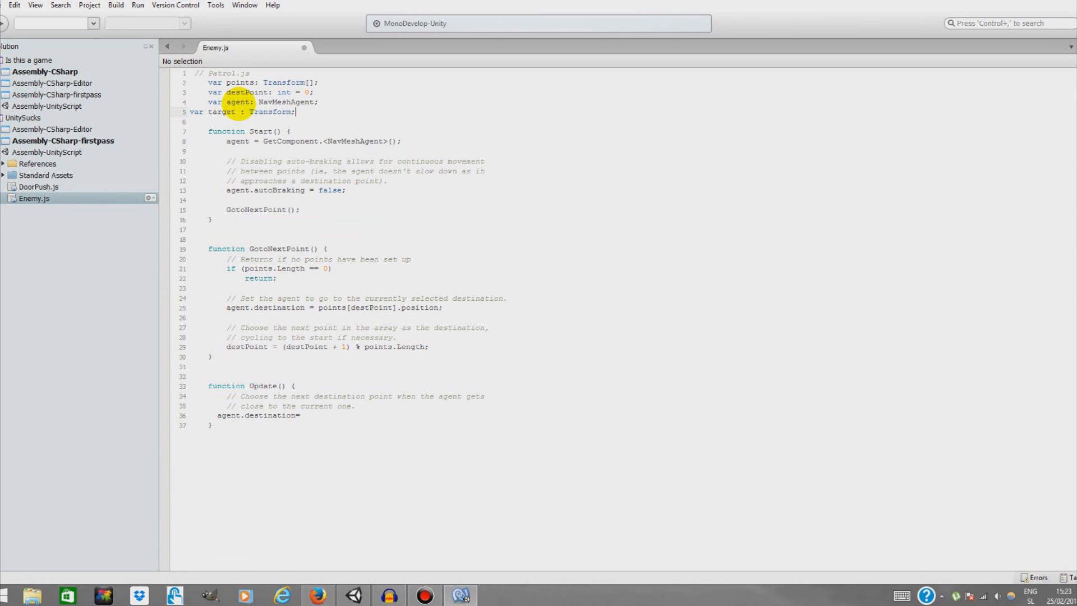
Complete the Update line as agent.destination = target.position;
left_click(312, 416)
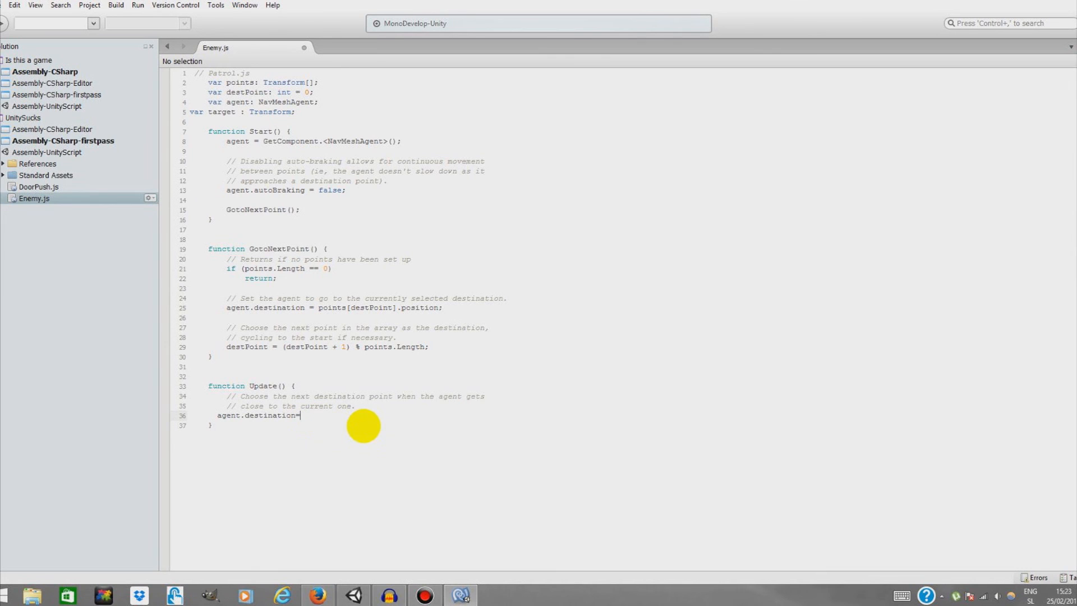
type("tion=Target")
key("Return")
type(".posi")
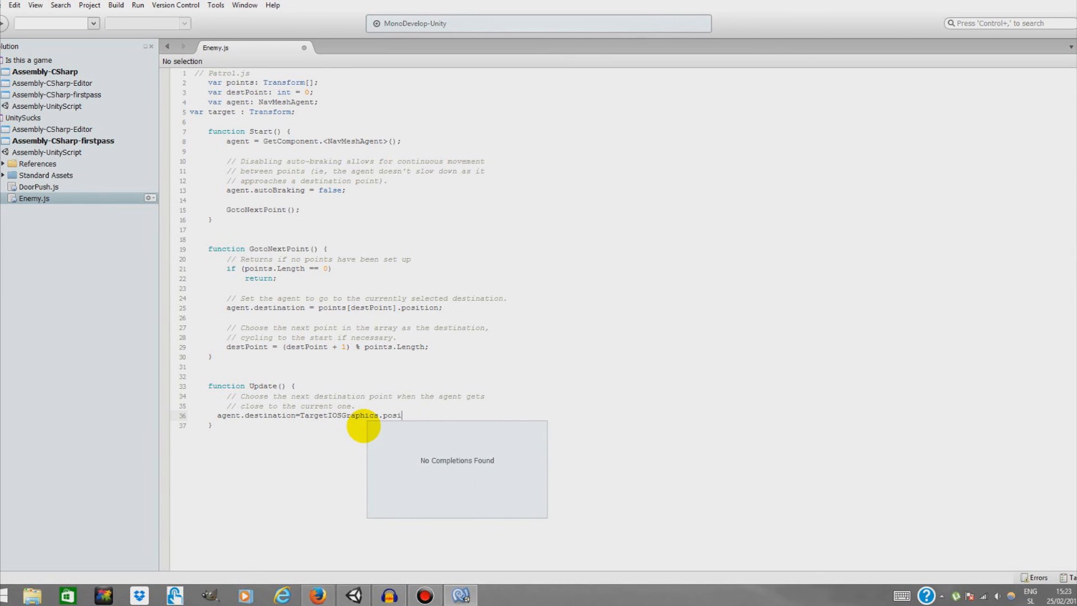
type("tion;")
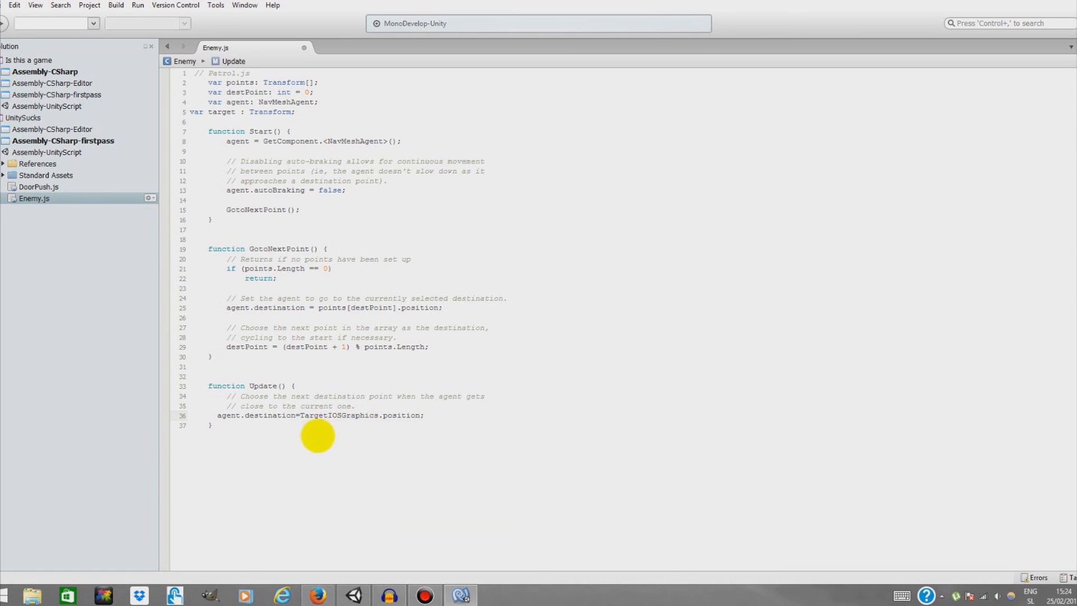
left_click_drag(379, 416, 300, 416)
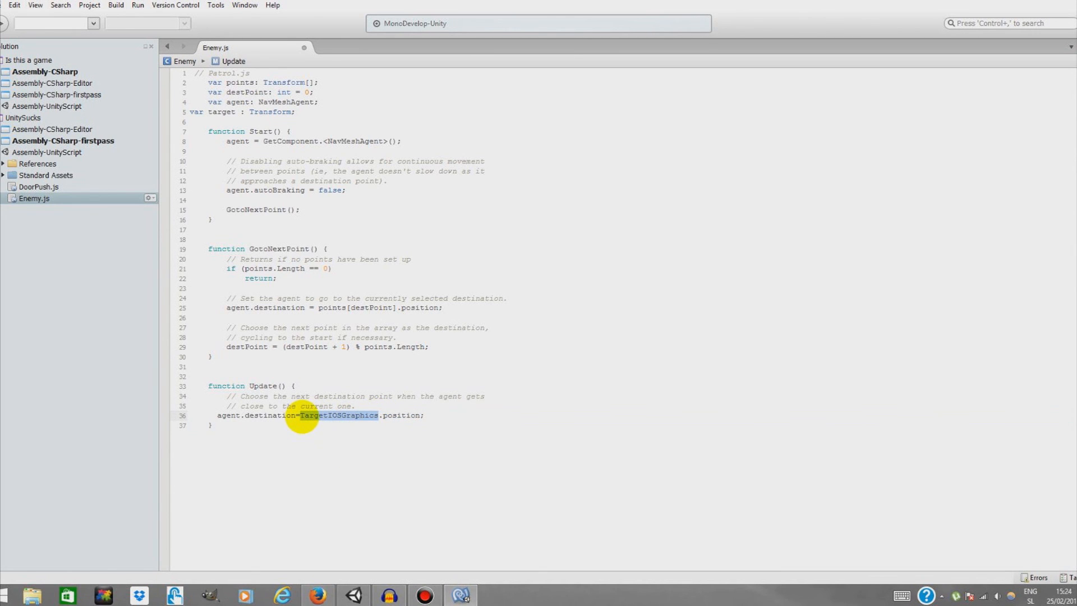
type("target")
left_click(302, 416)
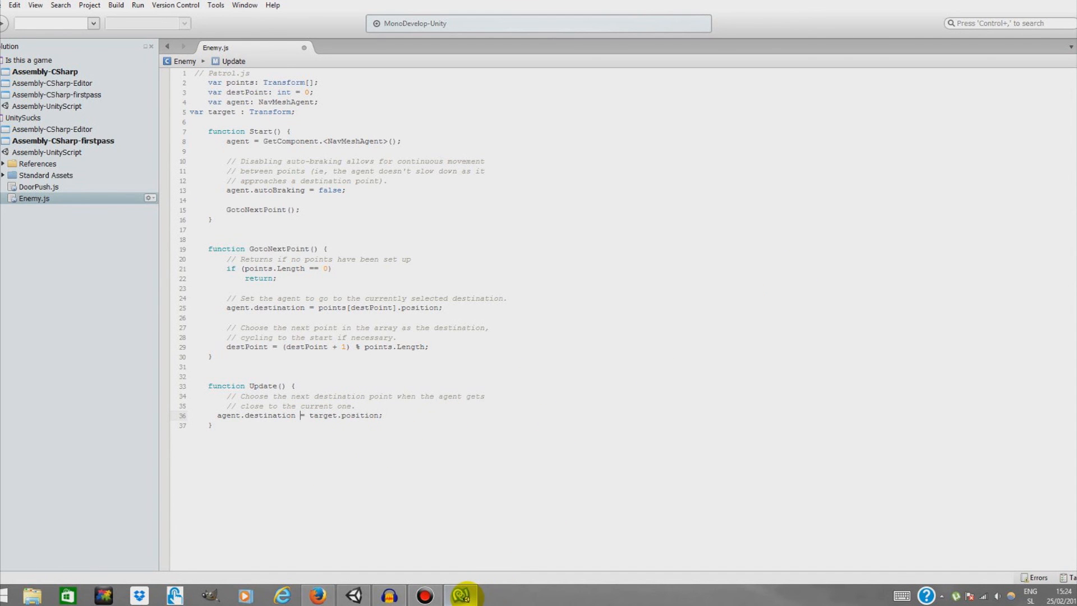
Save Enemy.js and return to the editor
mouse_move(471, 593)
left_click(513, 498)
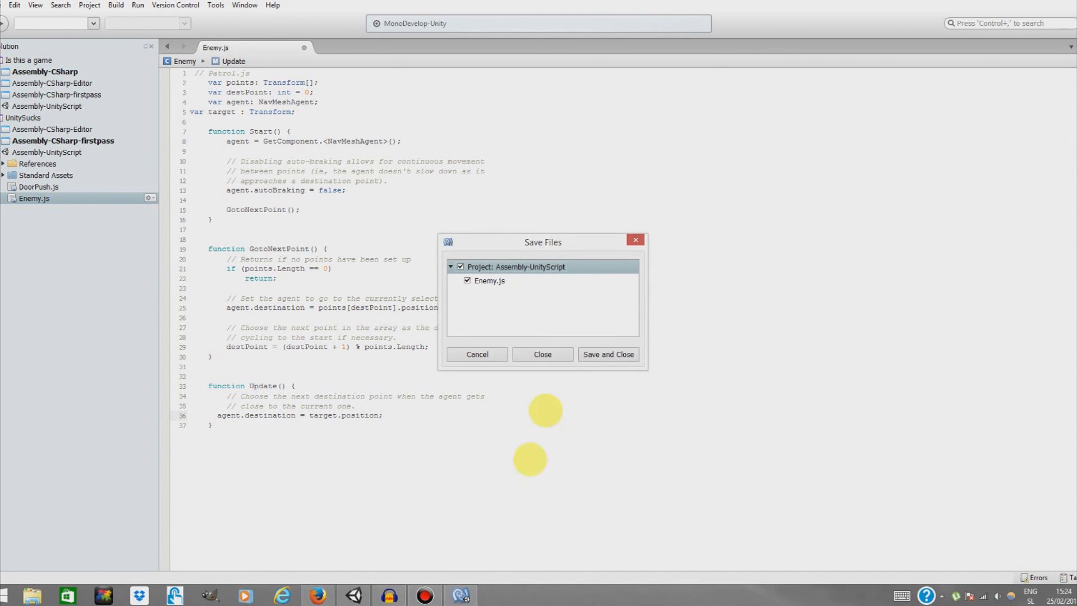
left_click(609, 352)
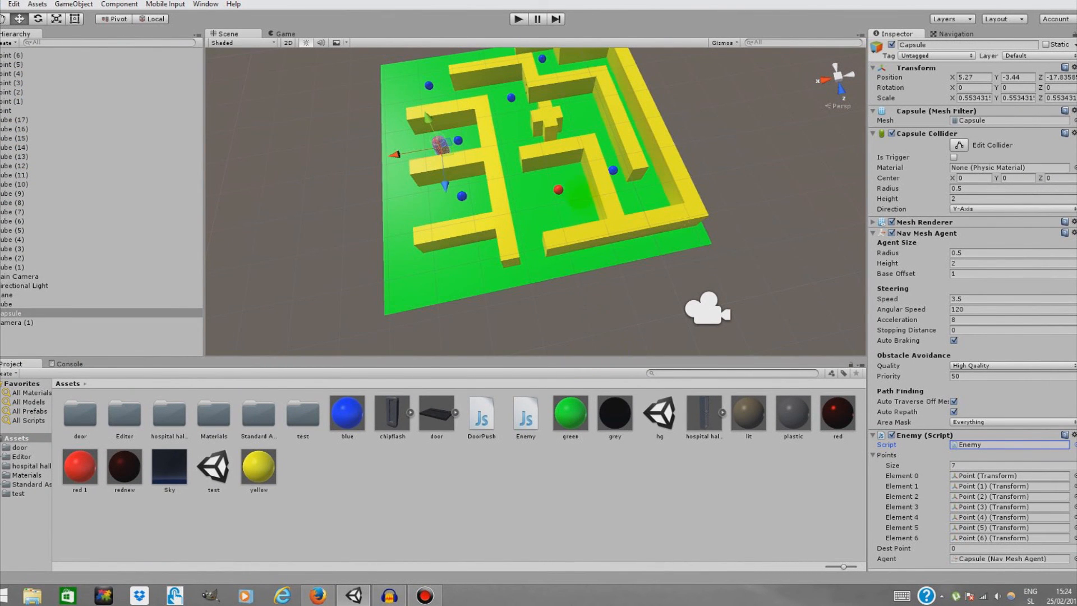
Assign Point (4) to the Target field of the capsule's Enemy script
scroll(986, 548, "down", 2)
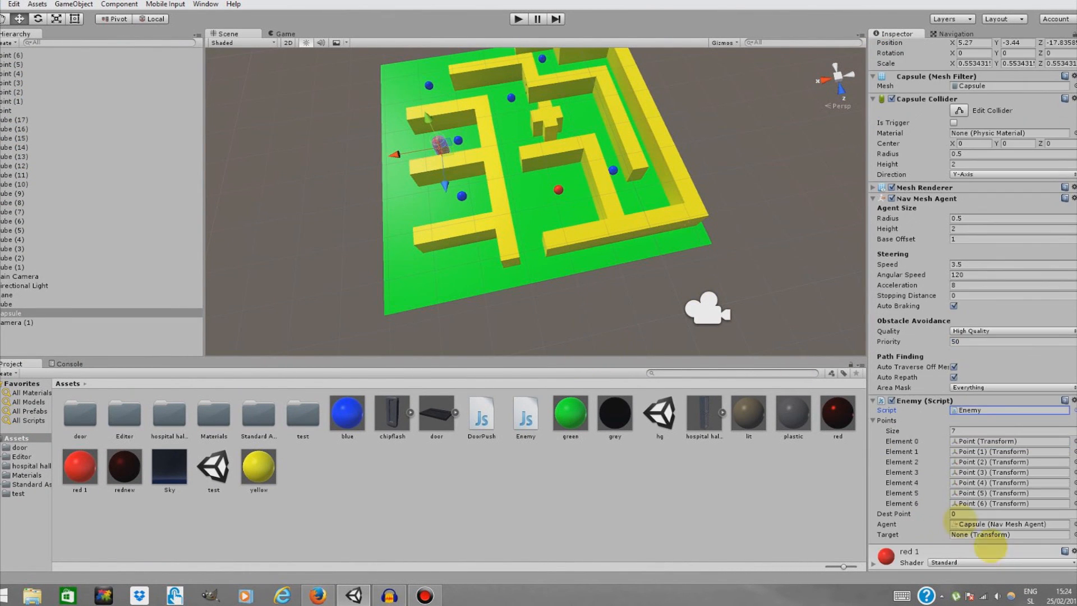
left_click(558, 190)
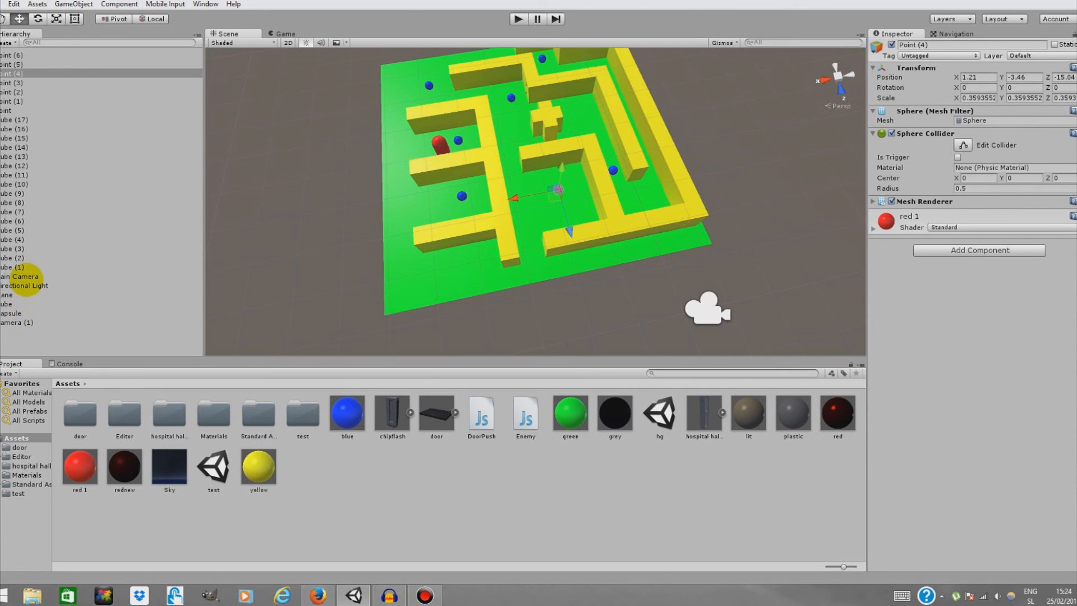
left_click(20, 313)
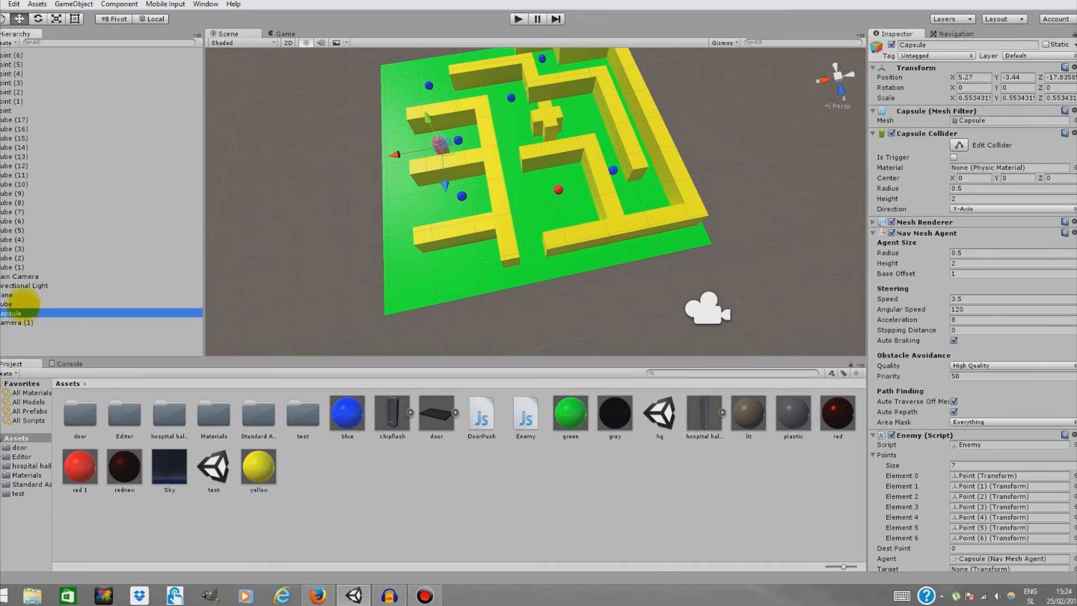
left_click_drag(16, 73, 981, 550)
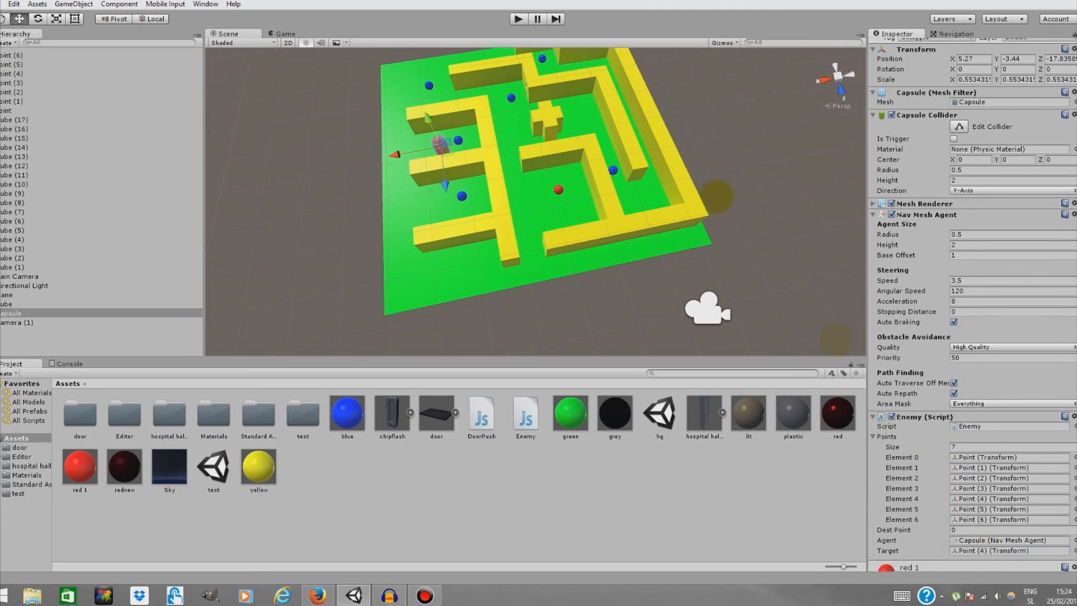
Play the scene to test the capsule moving to the target, then stop it
left_click(518, 19)
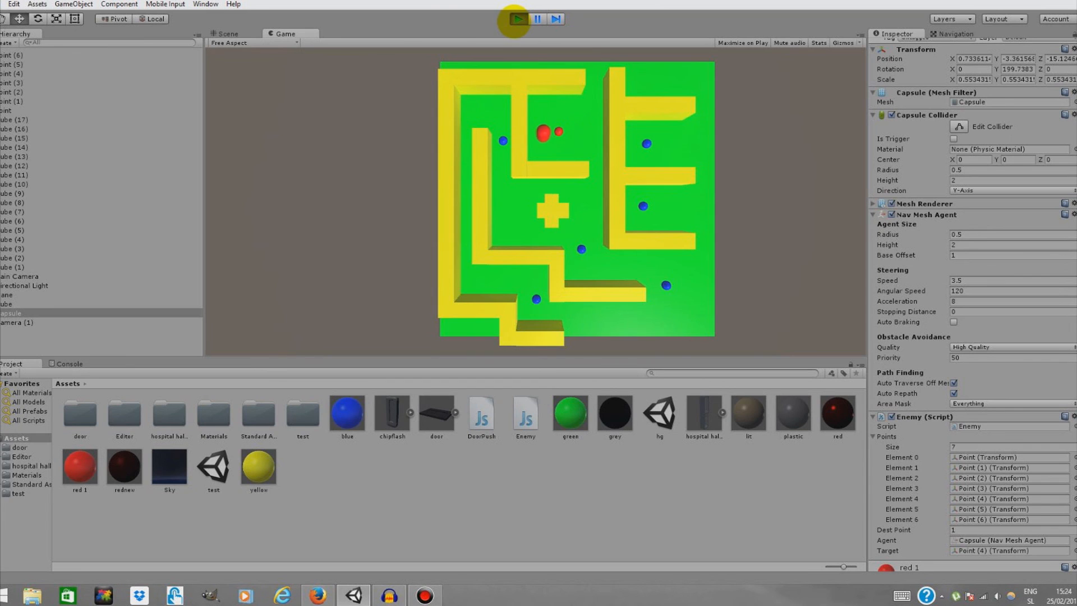
left_click(517, 19)
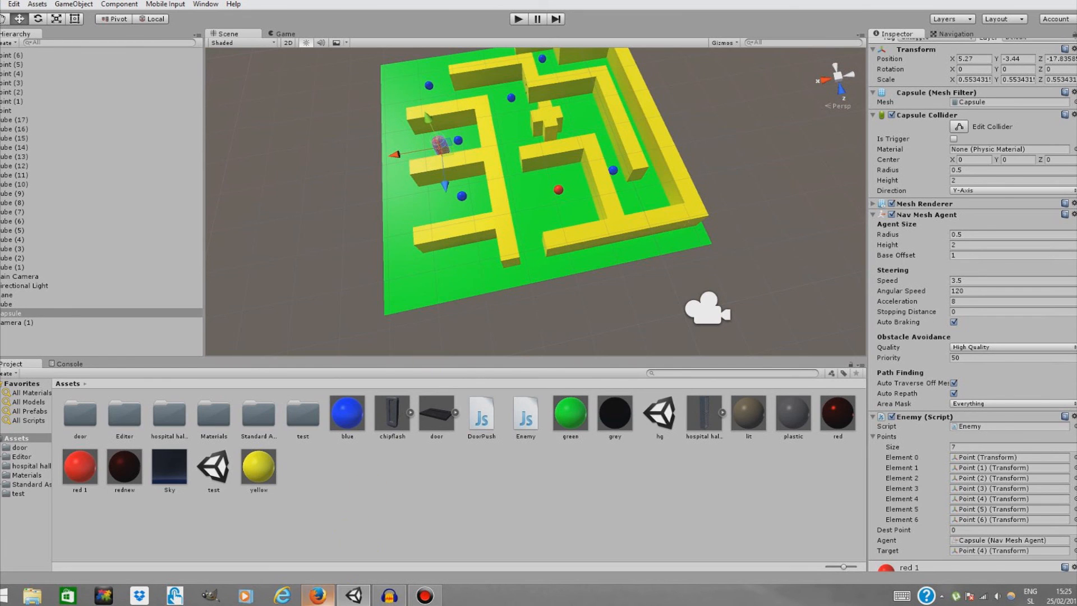
mouse_move(317, 596)
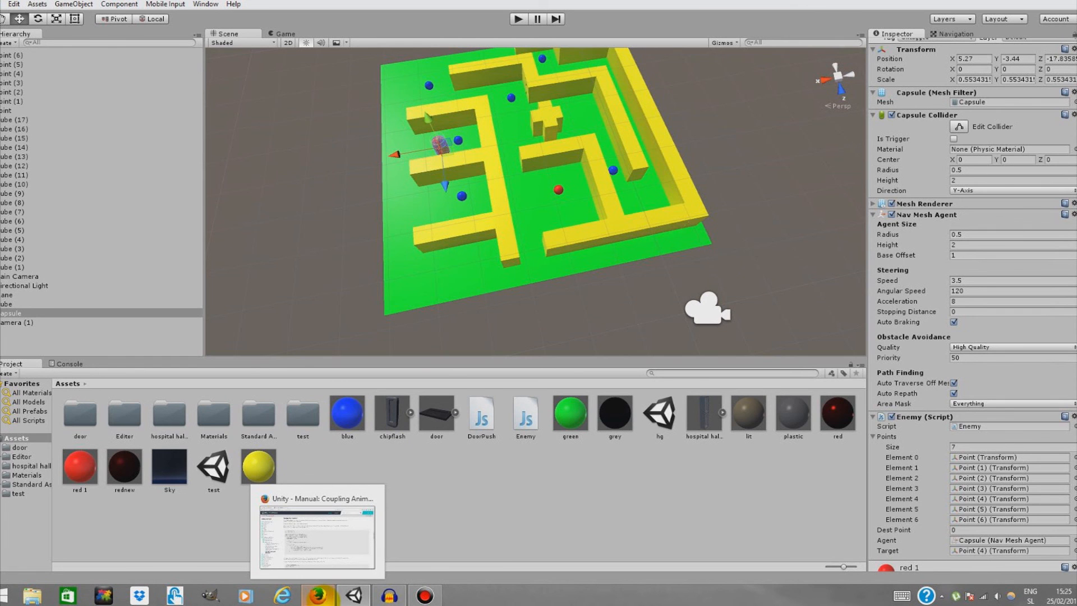